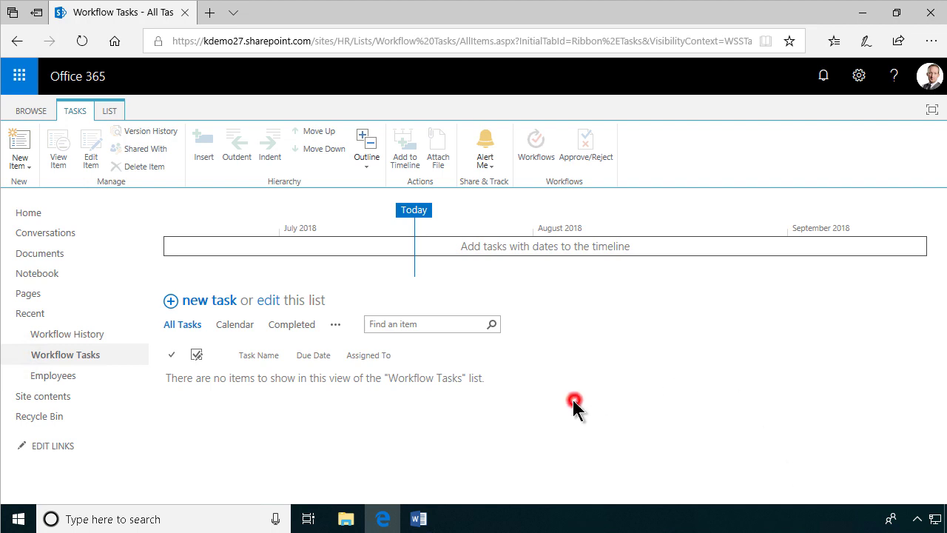
Switch to the Contoso Employment process.docx document in Word.
click(418, 519)
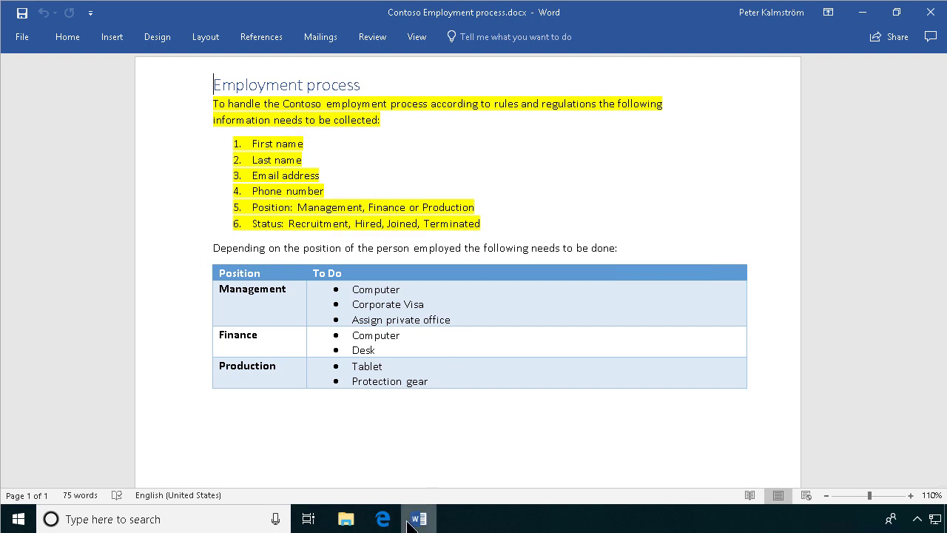
View the empty Employees list on the SharePoint site, then go back to the Word document.
click(382, 518)
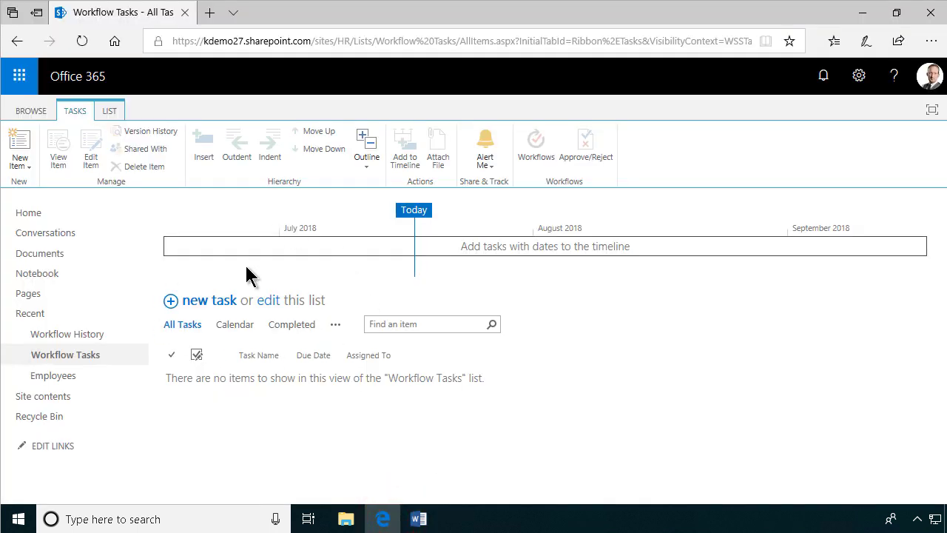
click(31, 111)
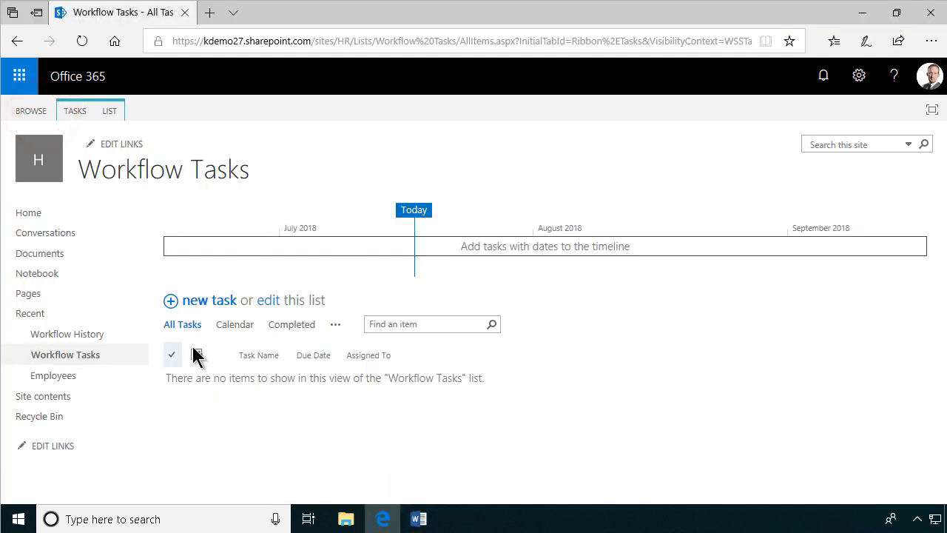
click(57, 375)
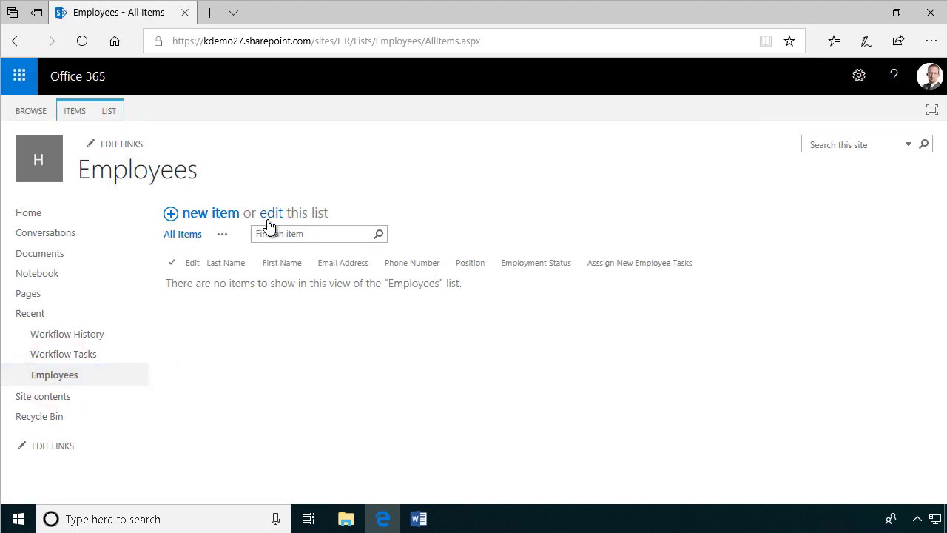
click(417, 517)
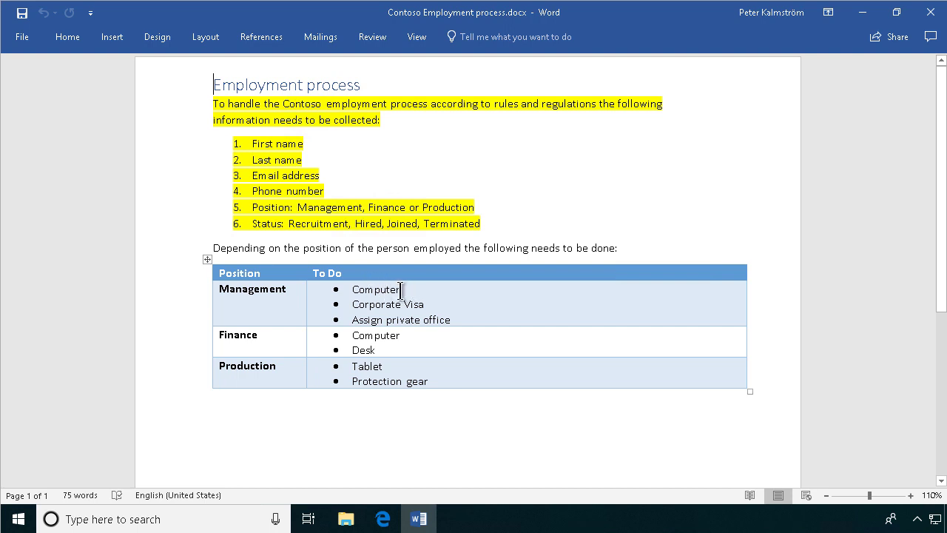
Open the Microsoft Flow website in a new browser tab.
click(383, 519)
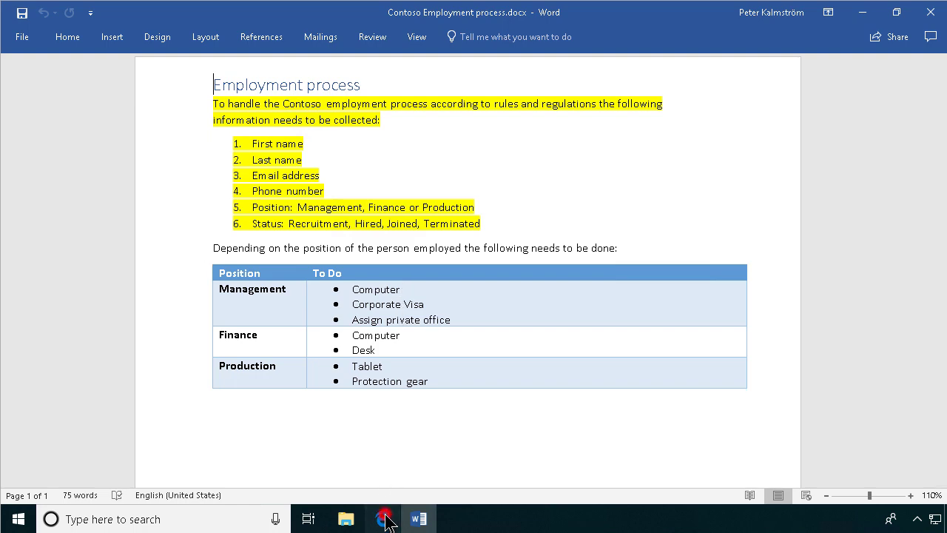
click(211, 14)
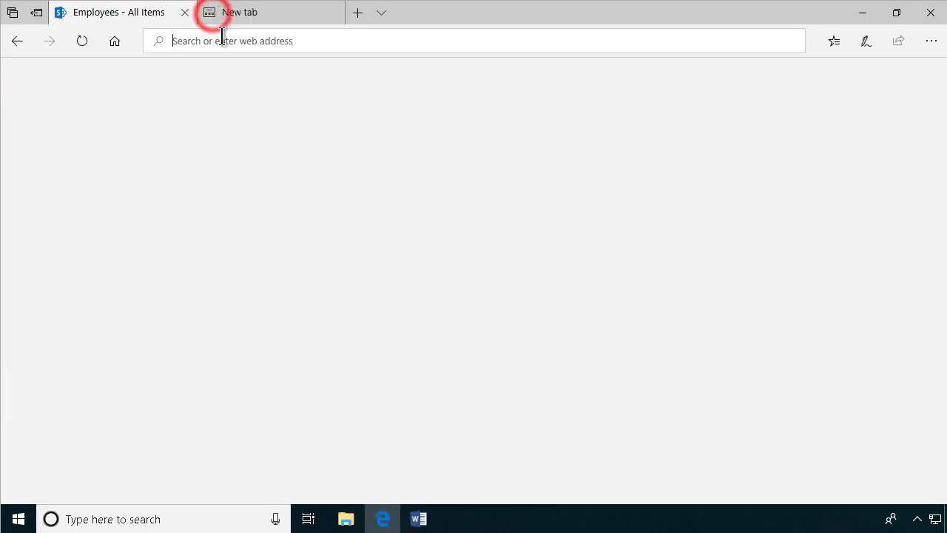
click(226, 41)
text(f)
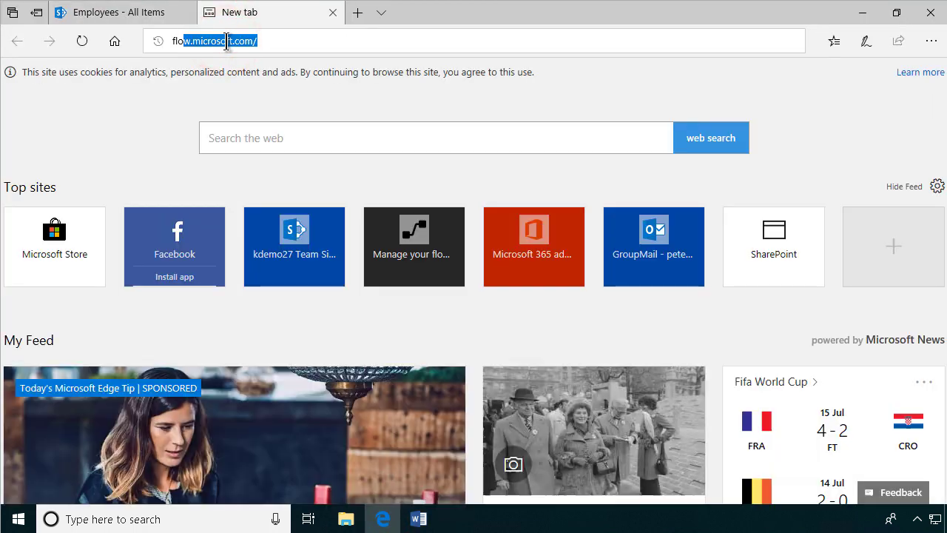
text(lo)
key(Return)
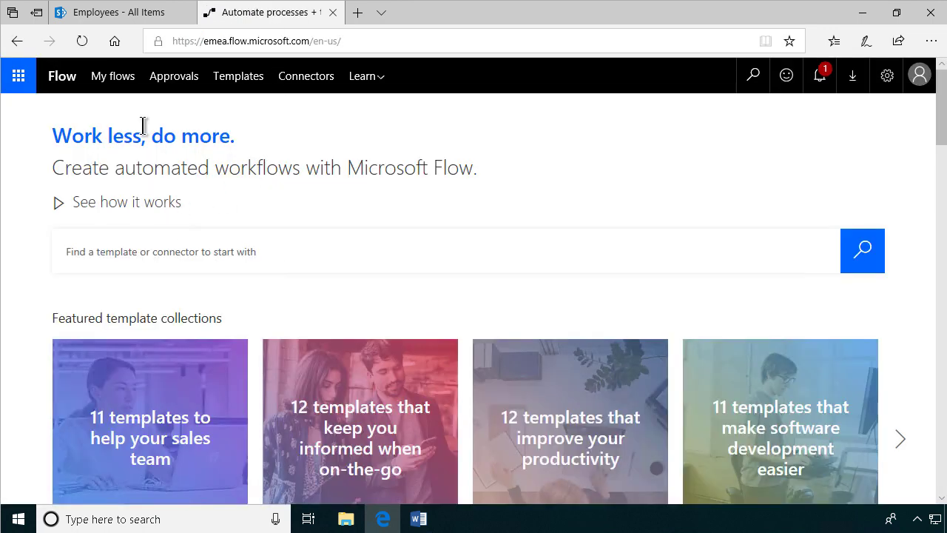
Create a blank flow using the SharePoint 'When an item is created' trigger.
click(131, 81)
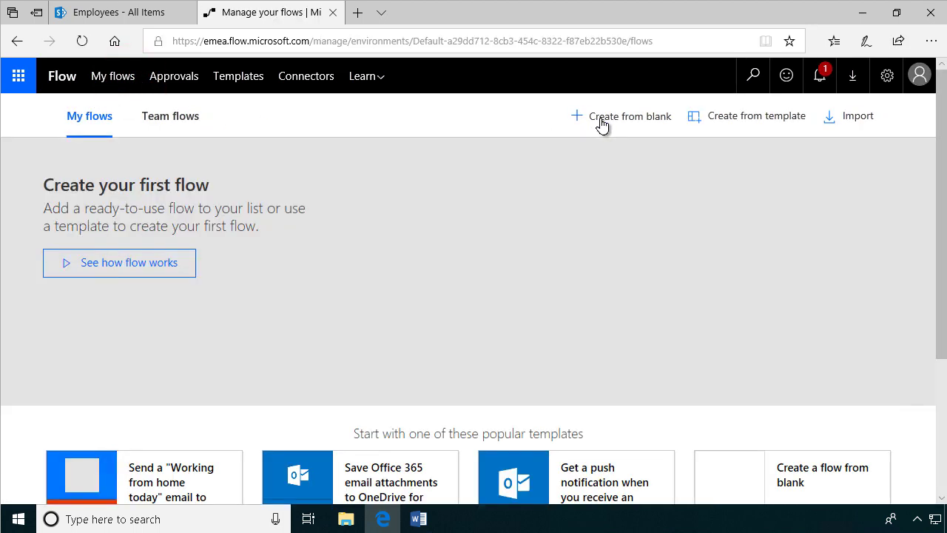
click(602, 124)
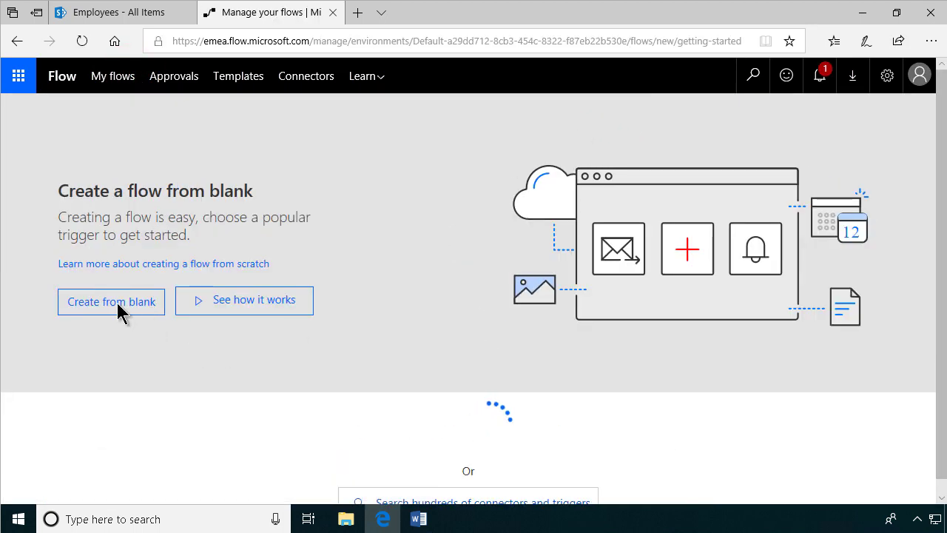
click(125, 308)
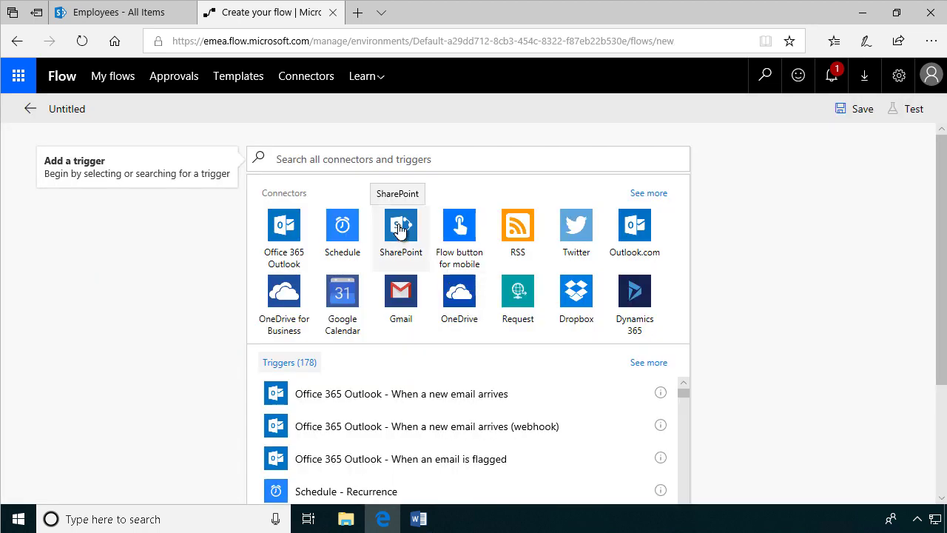
click(398, 229)
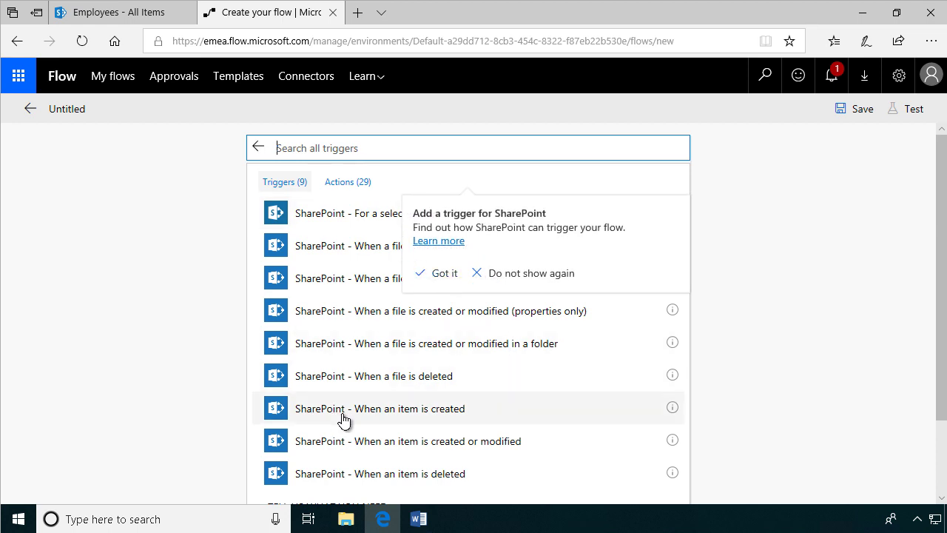
click(423, 421)
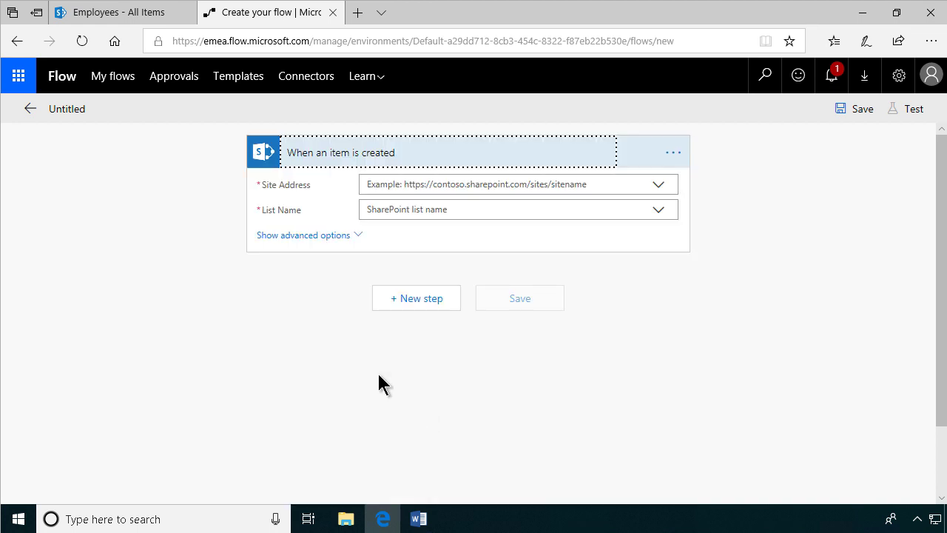
Copy the HR site's address and paste it into a new Notepad document.
click(116, 13)
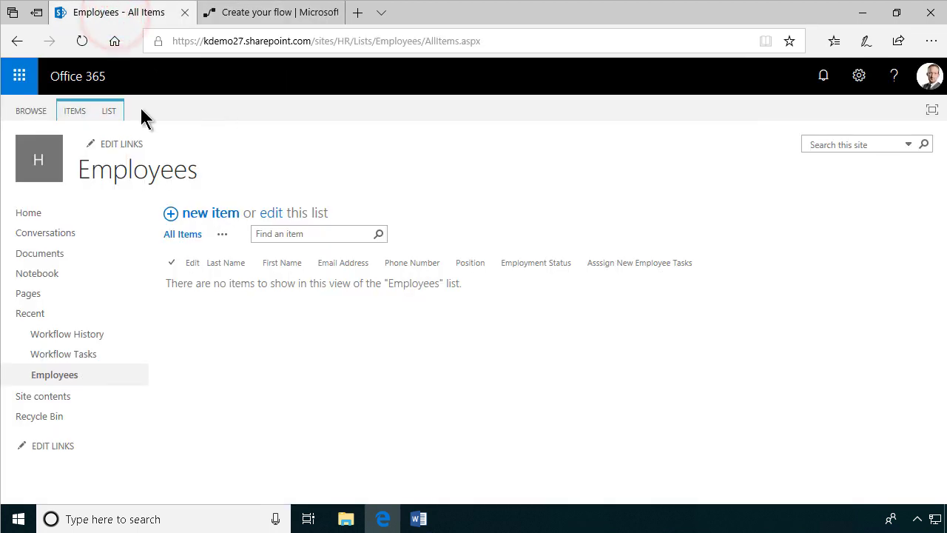
right_click(33, 168)
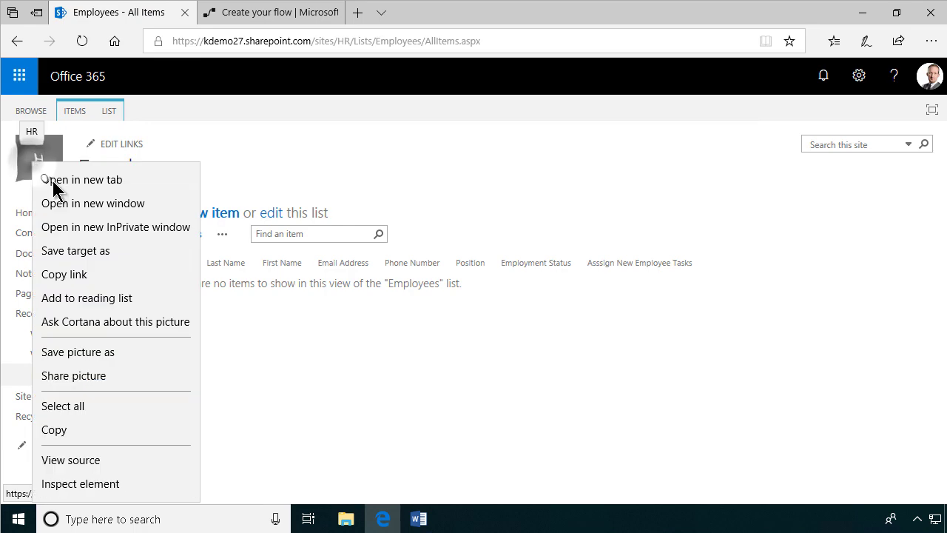
click(87, 276)
click(17, 518)
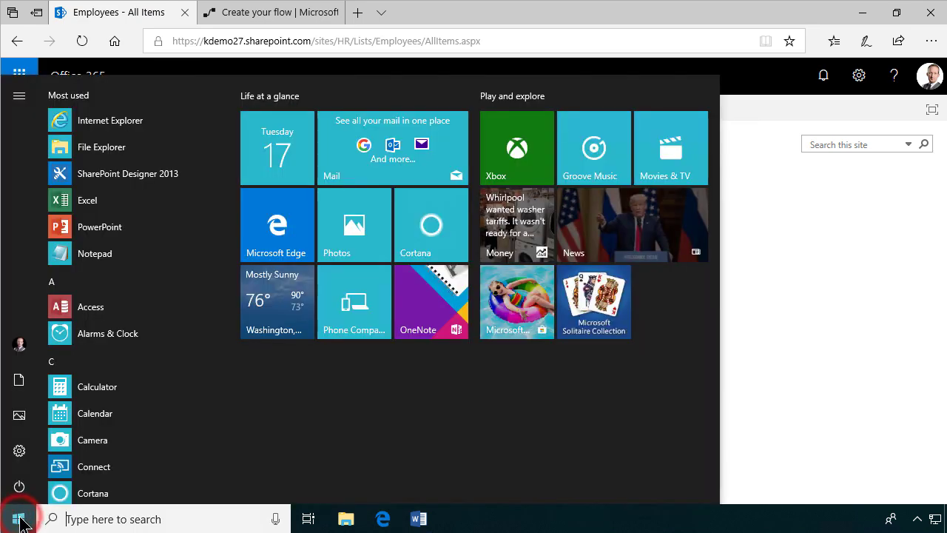
text(note)
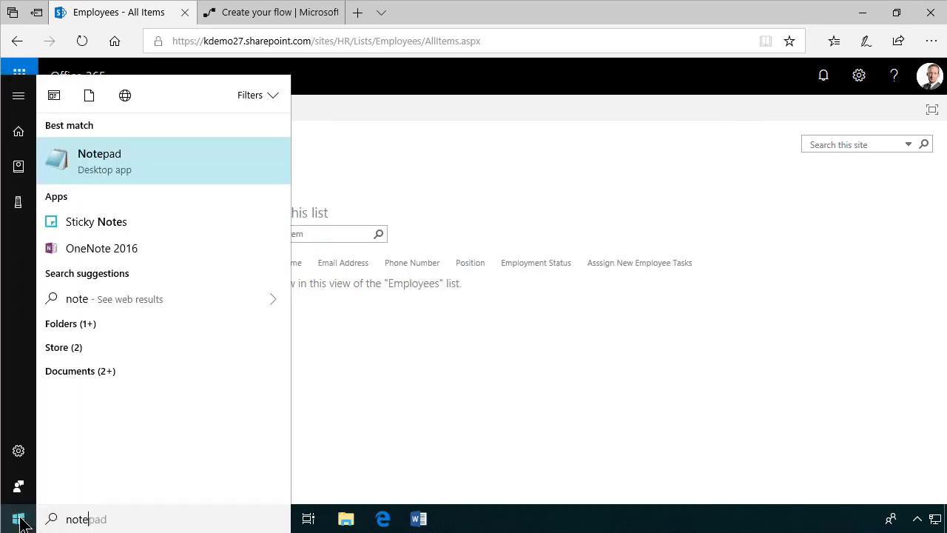
key(Return)
key(ctrl+v)
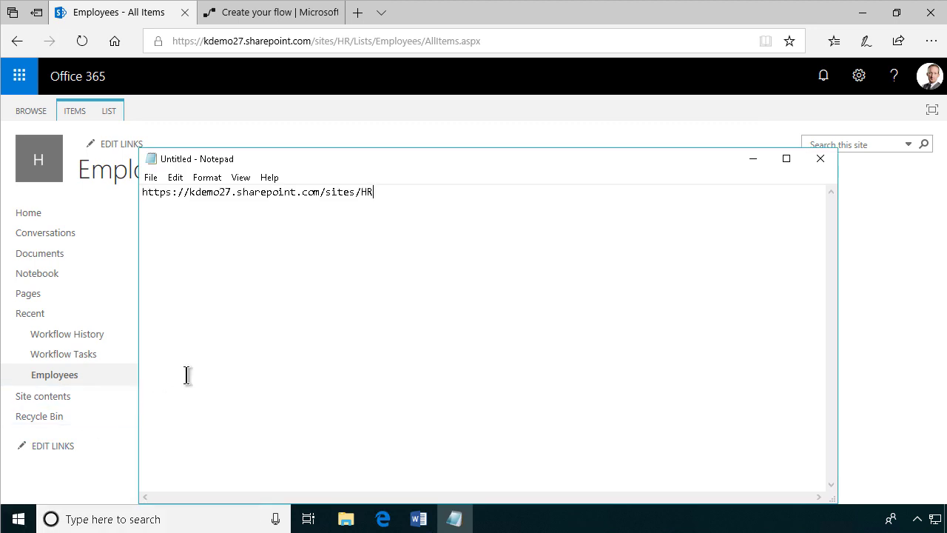
Add the list name 'Workflow Tasks' on a new line below the URL in Notepad.
click(76, 480)
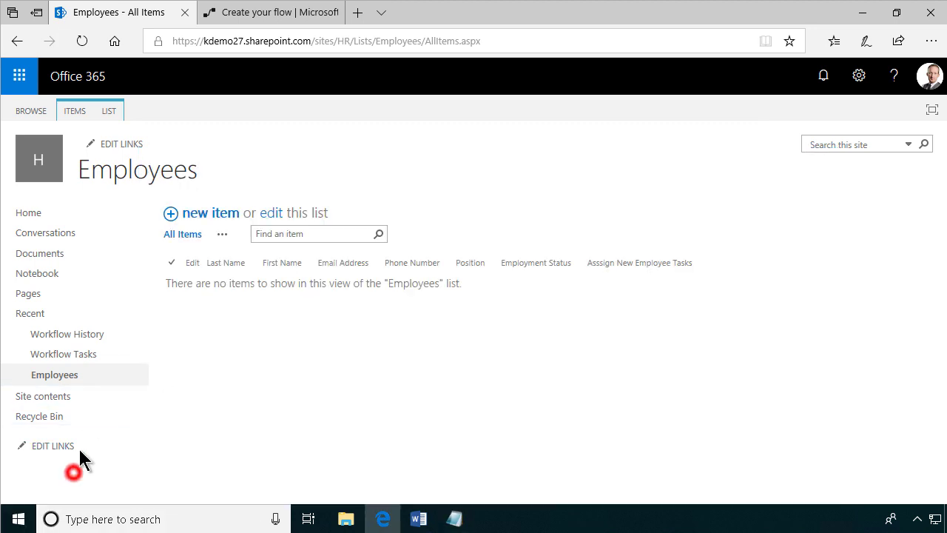
click(74, 354)
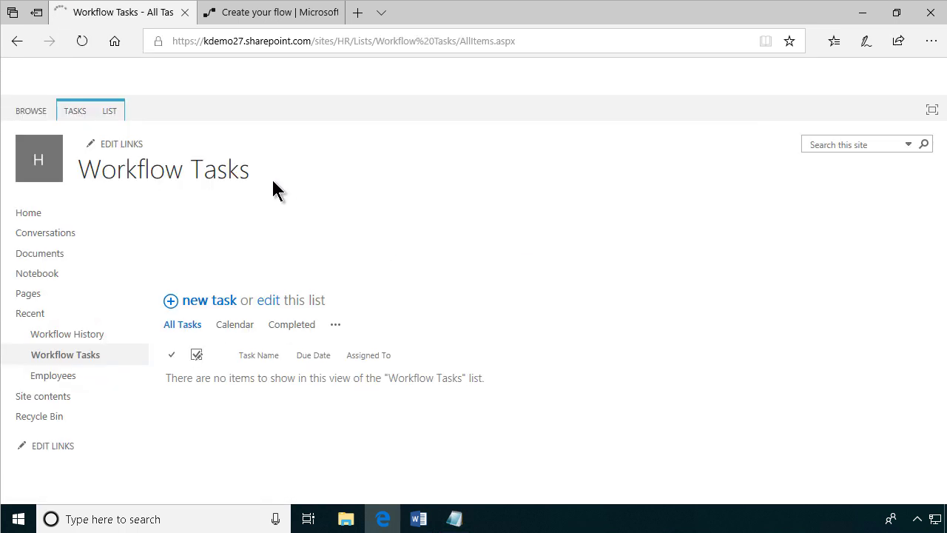
drag(272, 182, 81, 180)
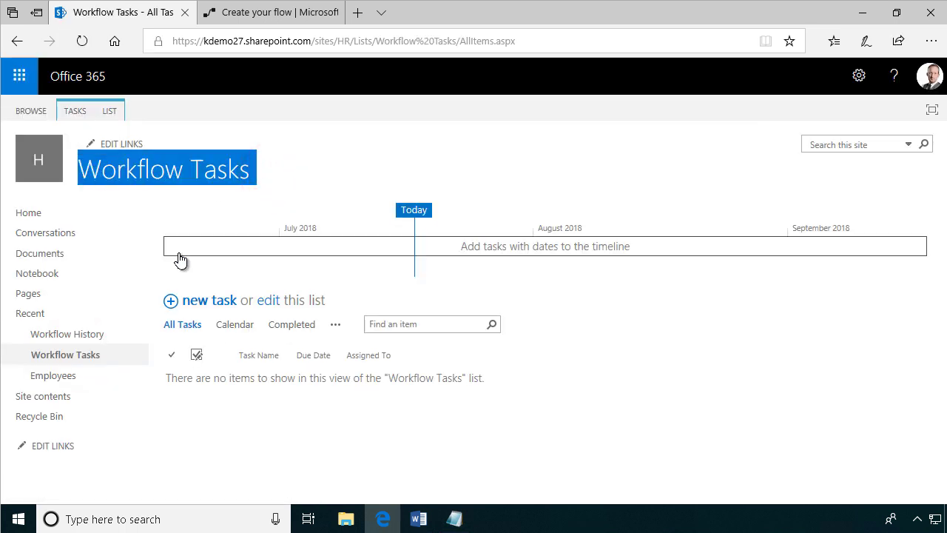
click(451, 516)
click(406, 208)
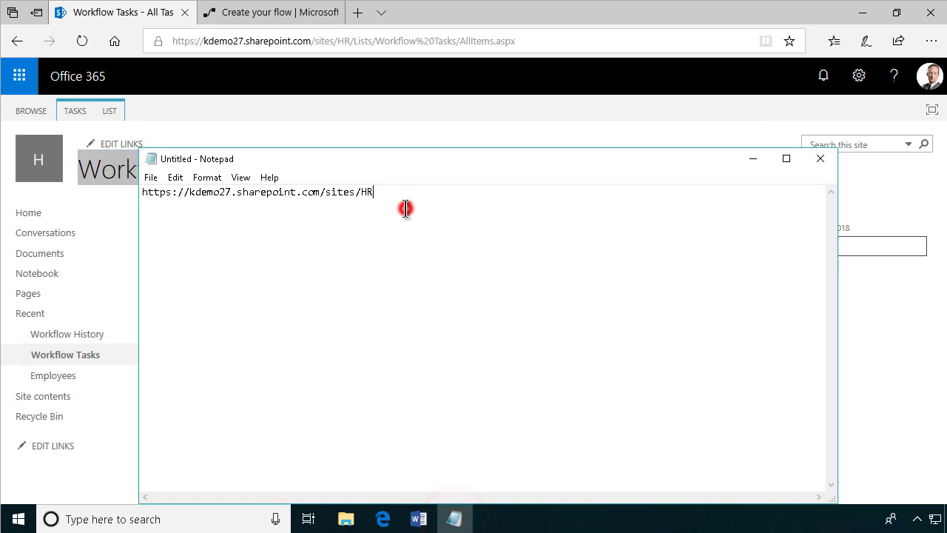
key(Return)
key(ctrl+v)
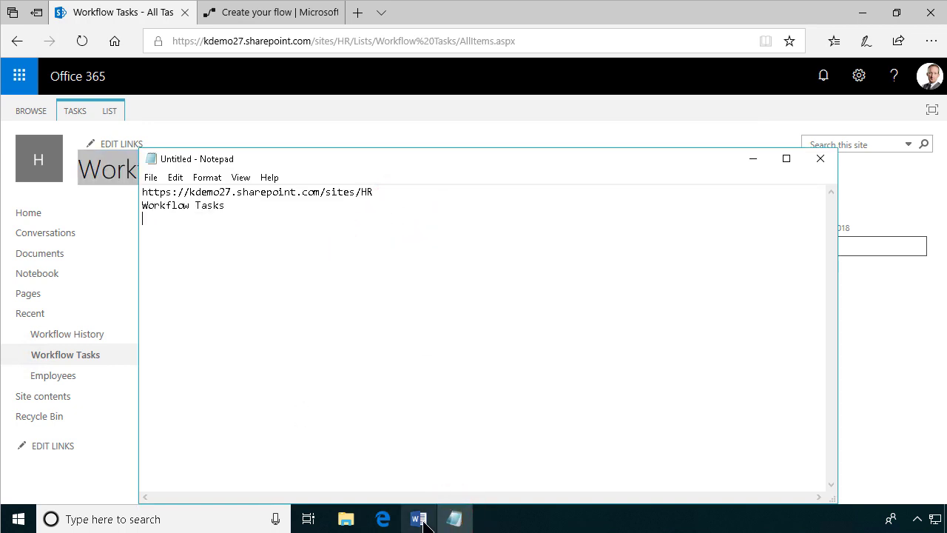
click(385, 518)
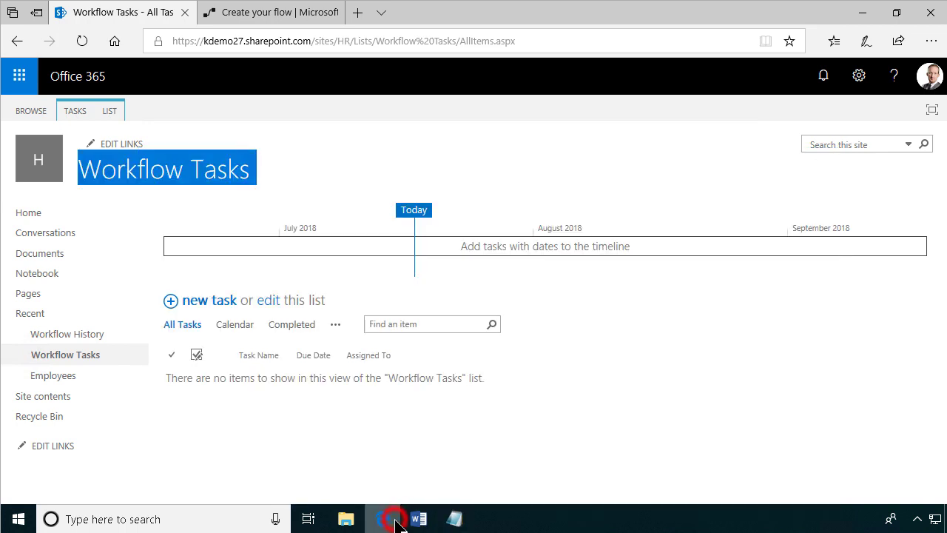
click(250, 13)
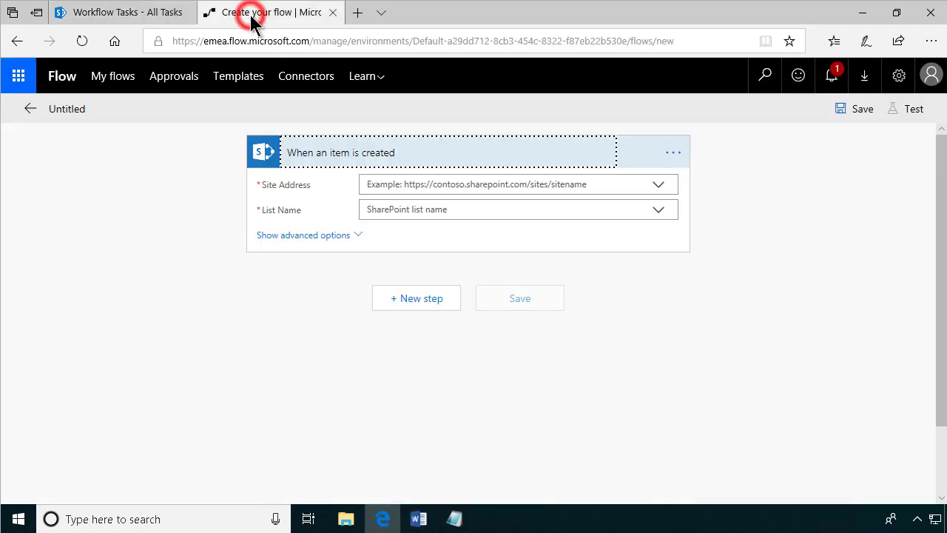
Set the trigger's Site Address to the pasted HR site URL and List Name to Employees.
click(659, 185)
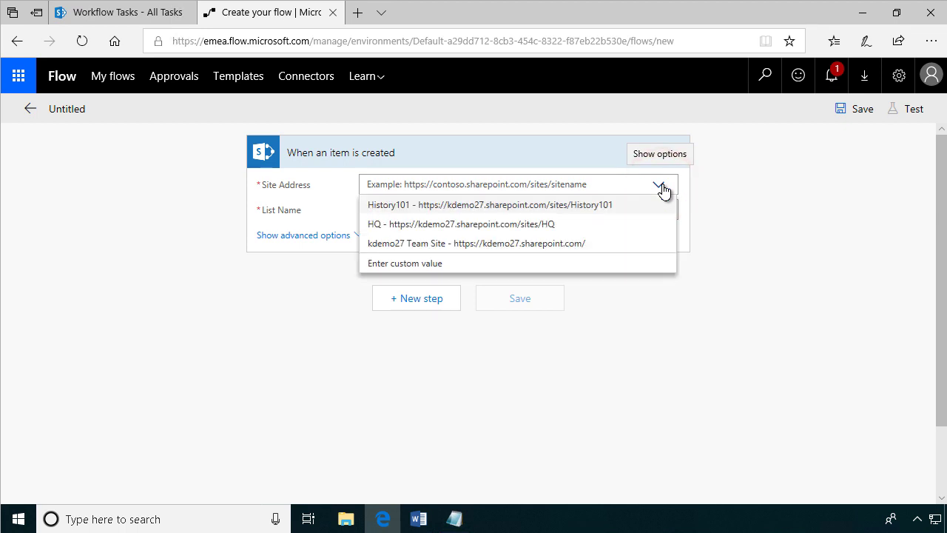
click(446, 266)
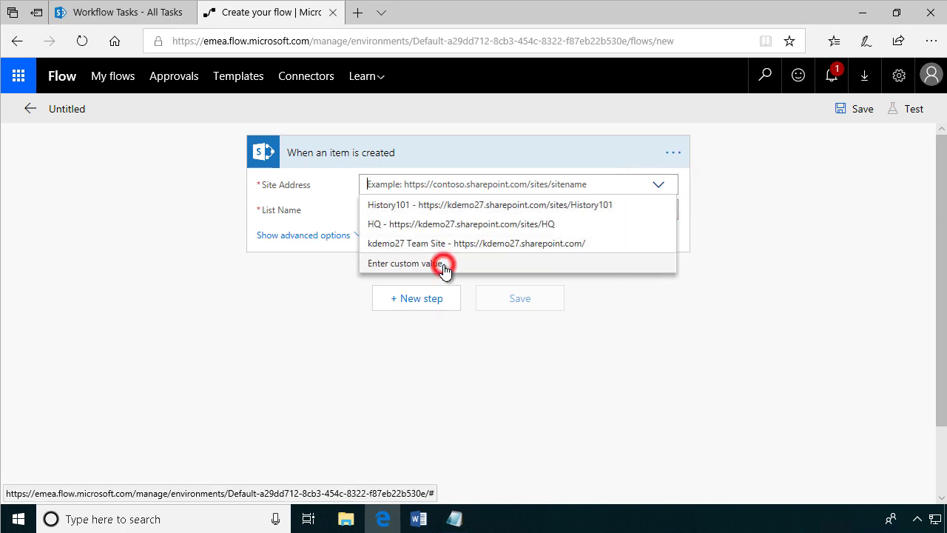
click(454, 519)
drag(397, 197, 23, 193)
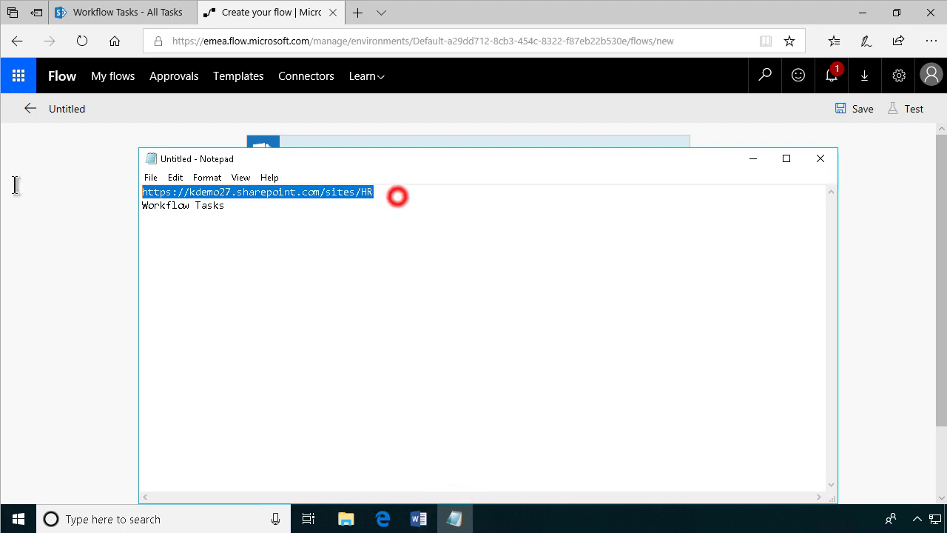
key(ctrl+c)
click(63, 226)
click(448, 186)
key(ctrl+v)
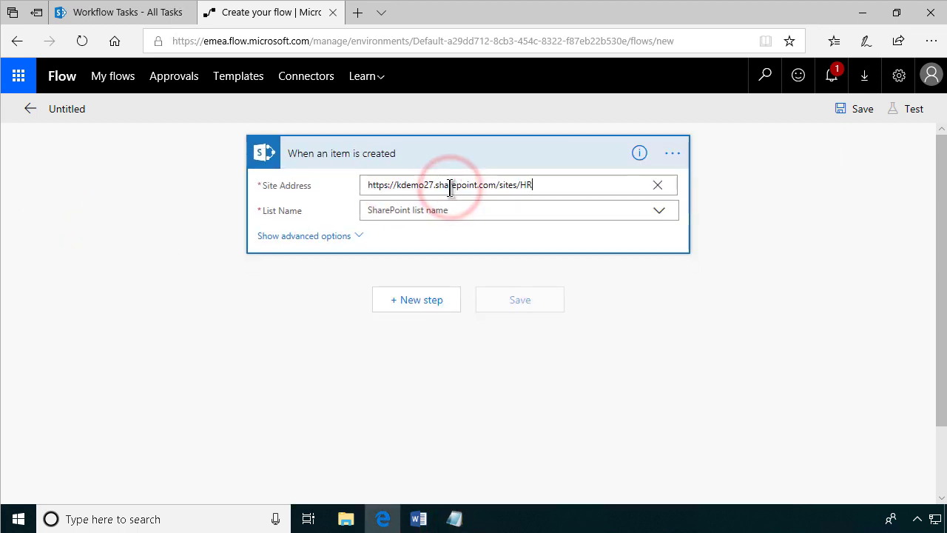
click(465, 210)
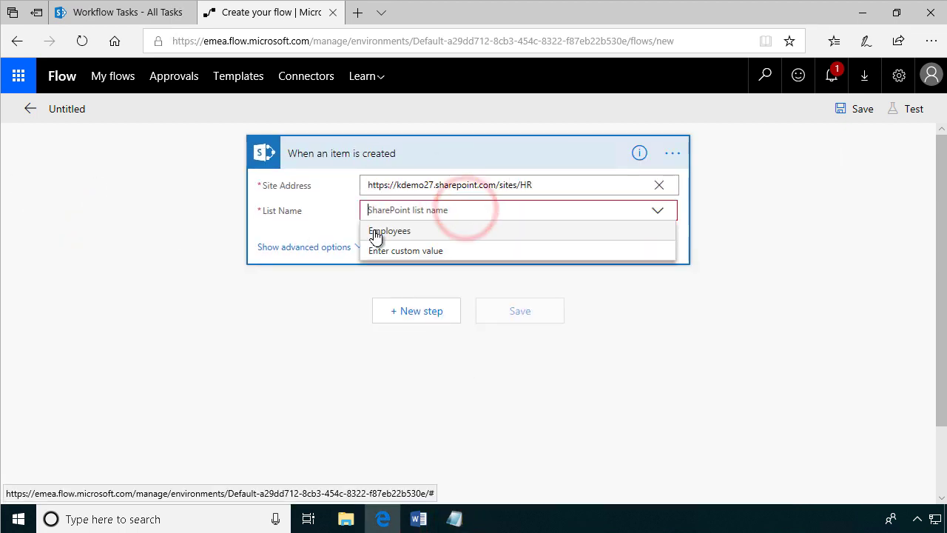
click(374, 231)
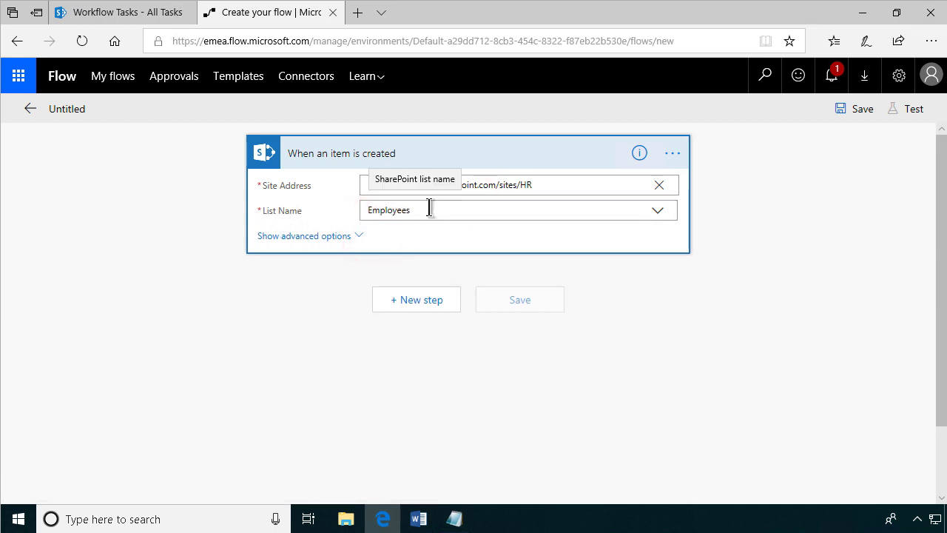
click(415, 303)
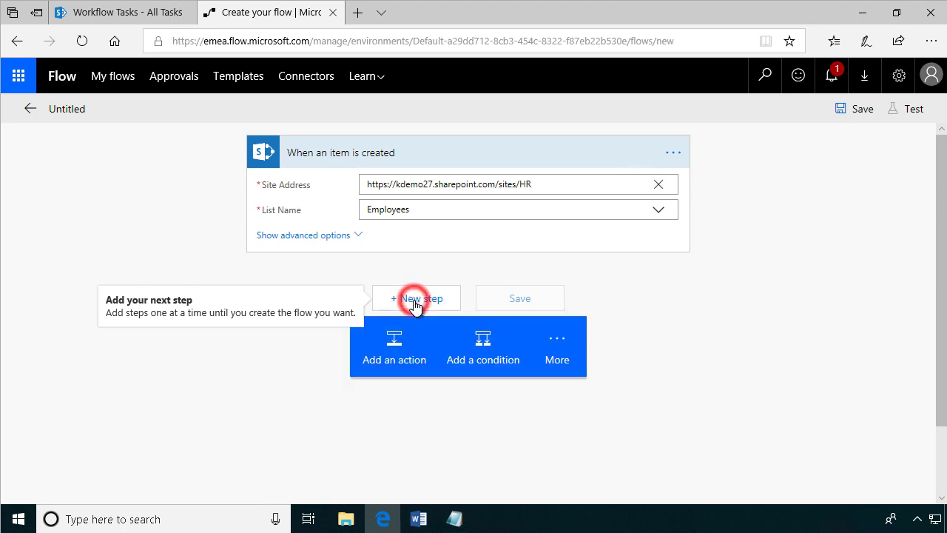
Add a condition comparing the Position Value dynamic field with the value 'Management' using 'is equal to'.
click(478, 344)
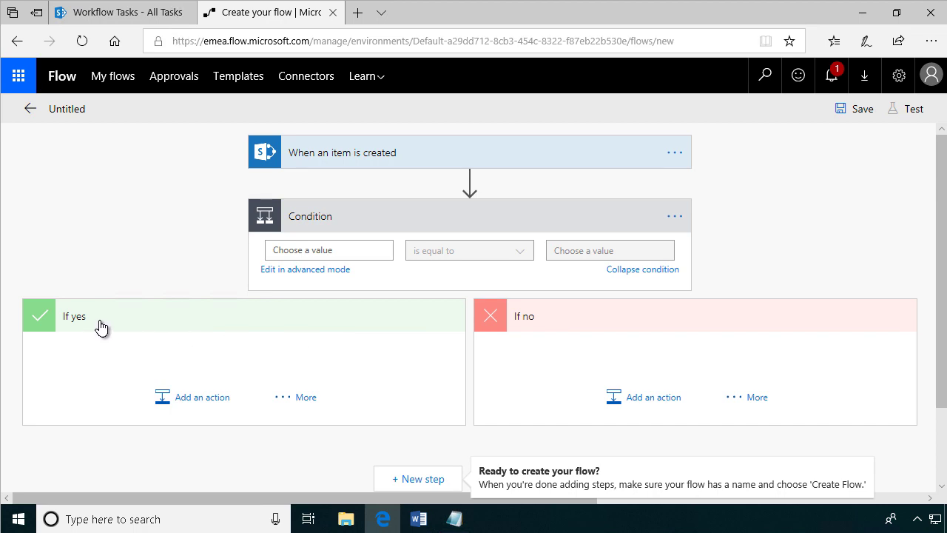
click(298, 249)
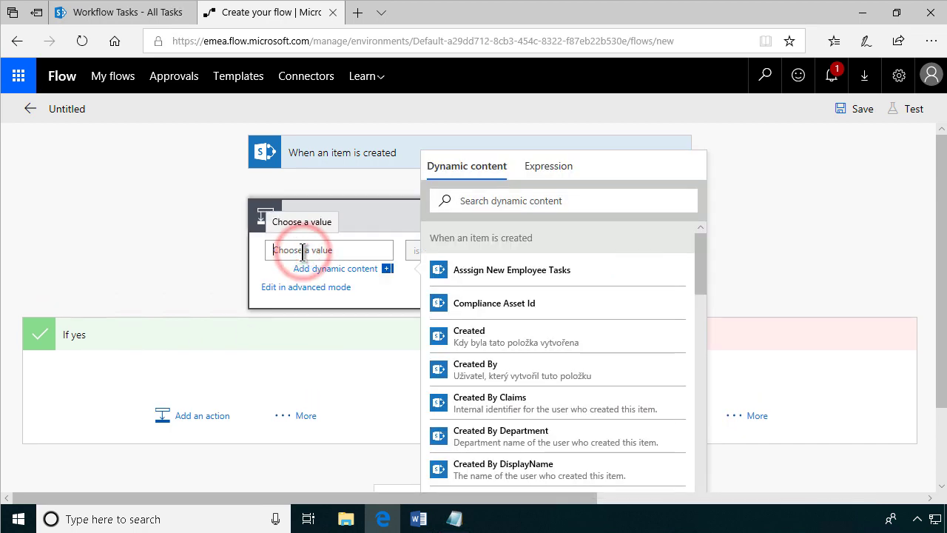
drag(699, 264, 696, 445)
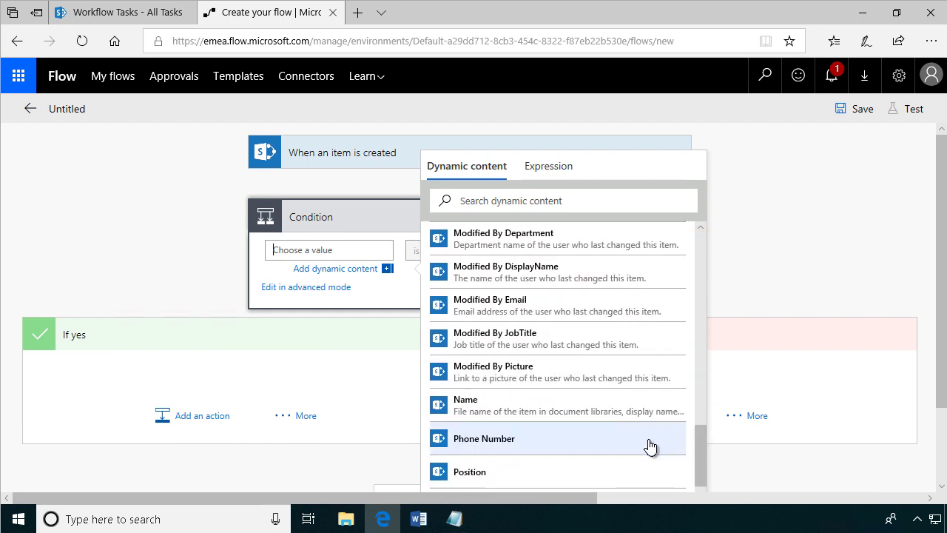
scroll(594, 442, down, 1)
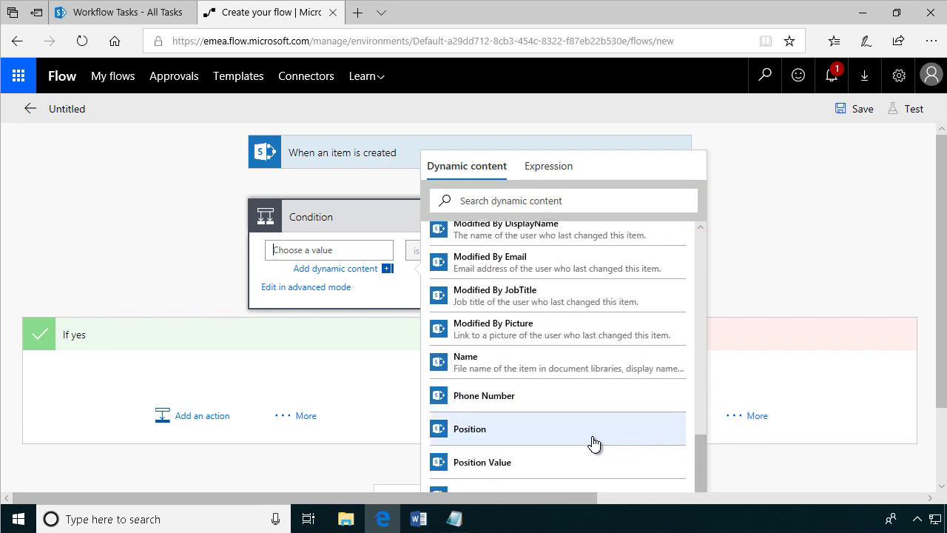
click(482, 464)
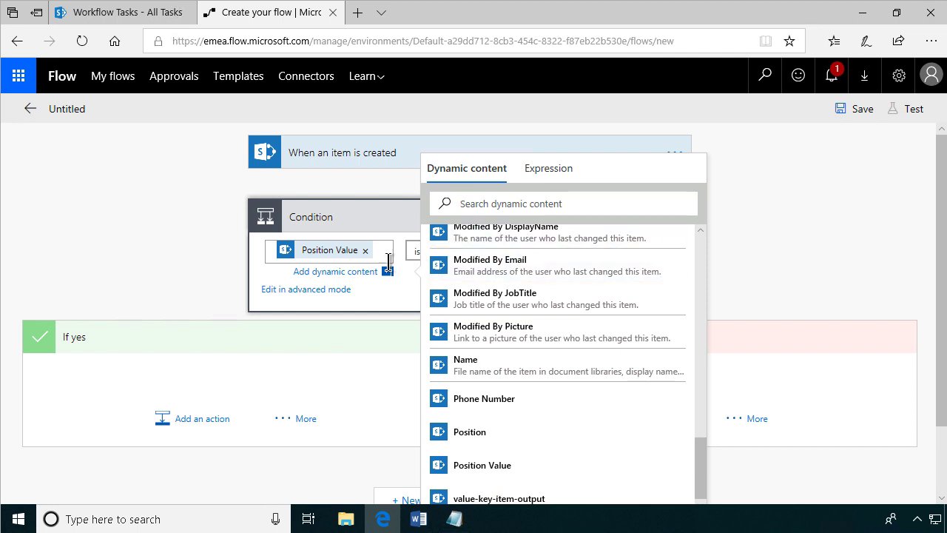
click(409, 278)
click(576, 251)
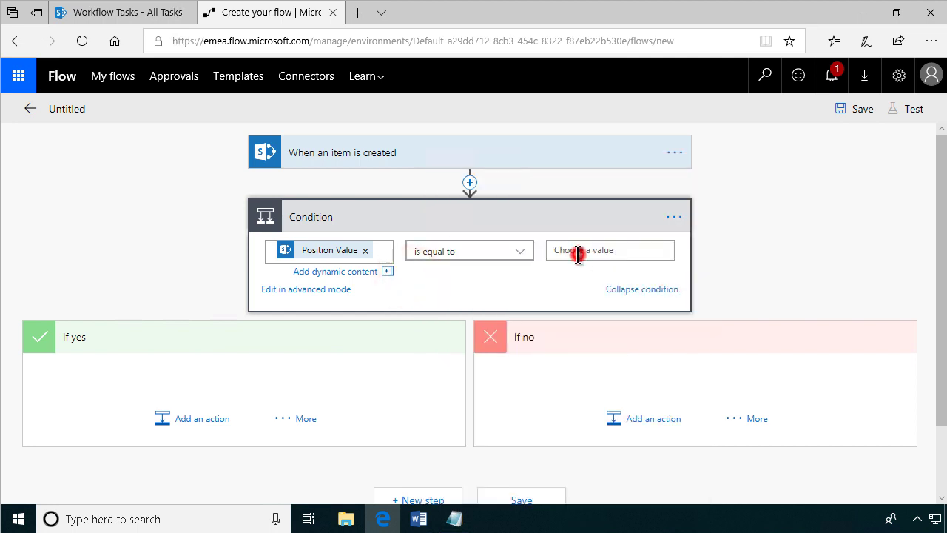
text(Management)
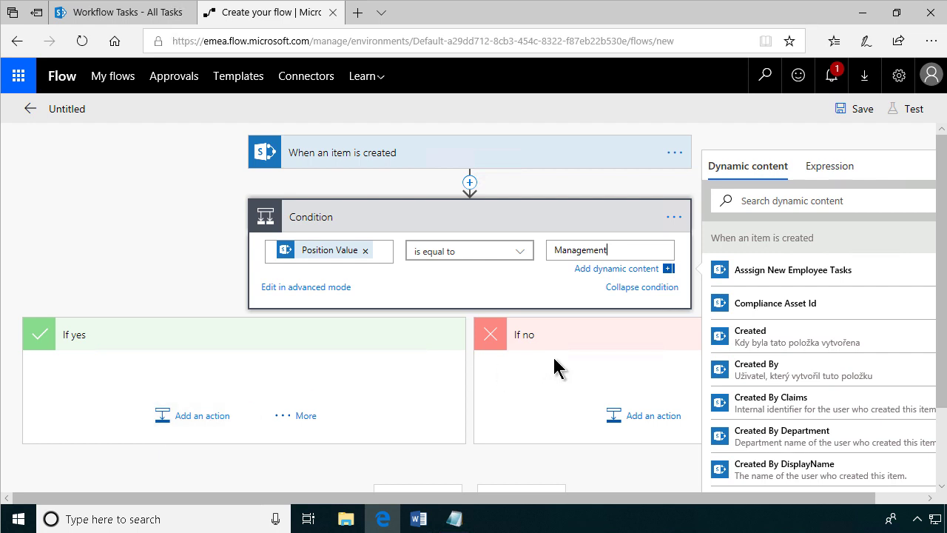
click(563, 390)
scroll(651, 362, down, 1)
Nest Condition 2 in the If no branch and have it test Position Value.
click(747, 330)
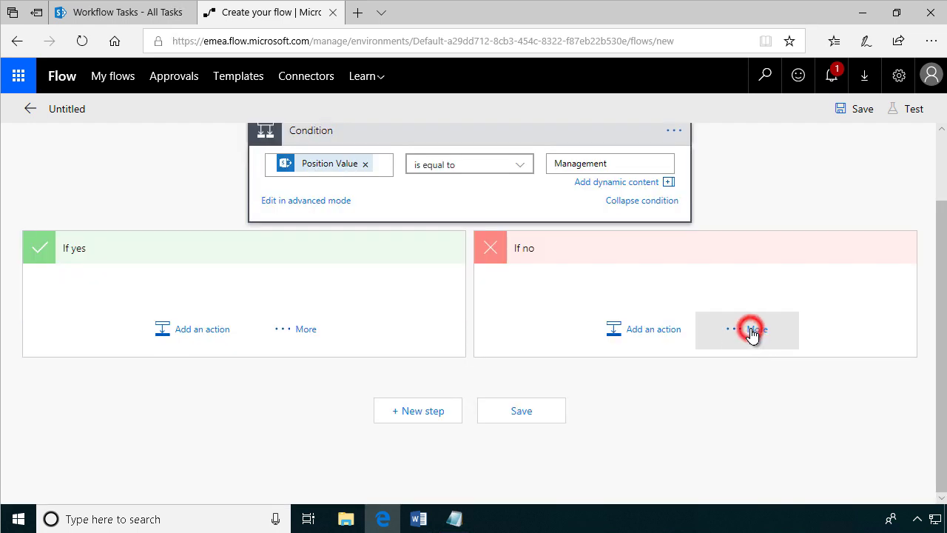
click(858, 326)
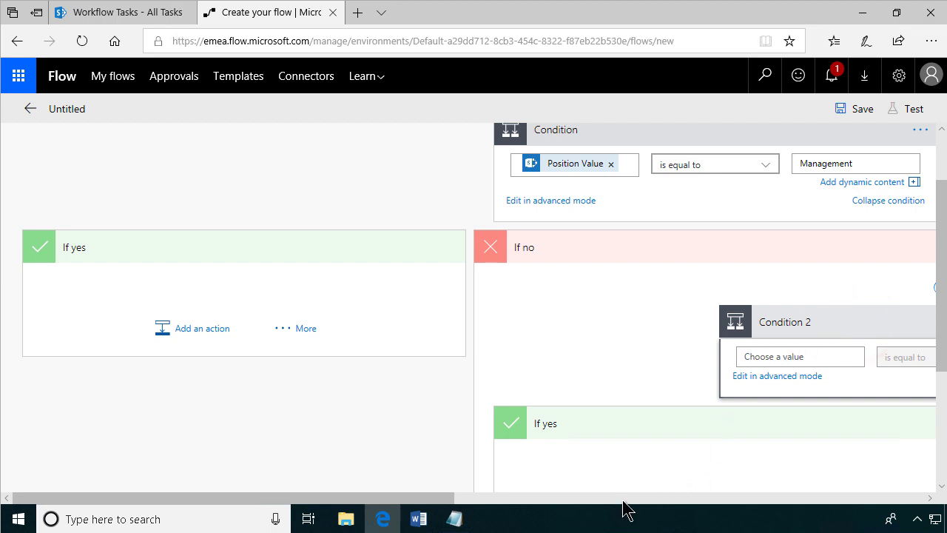
drag(375, 503, 549, 503)
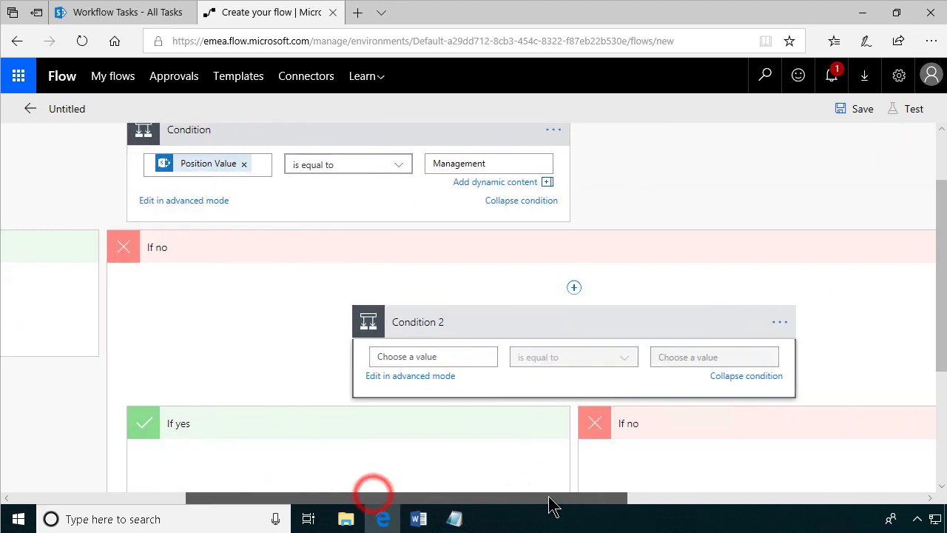
click(452, 354)
drag(802, 370, 823, 511)
scroll(814, 481, down, 3)
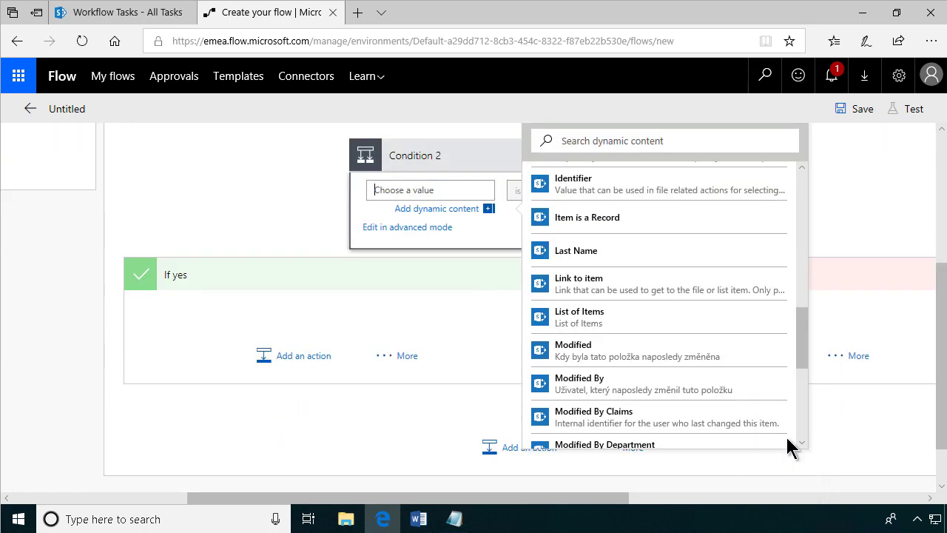
scroll(786, 444, down, 4)
scroll(755, 381, down, 2)
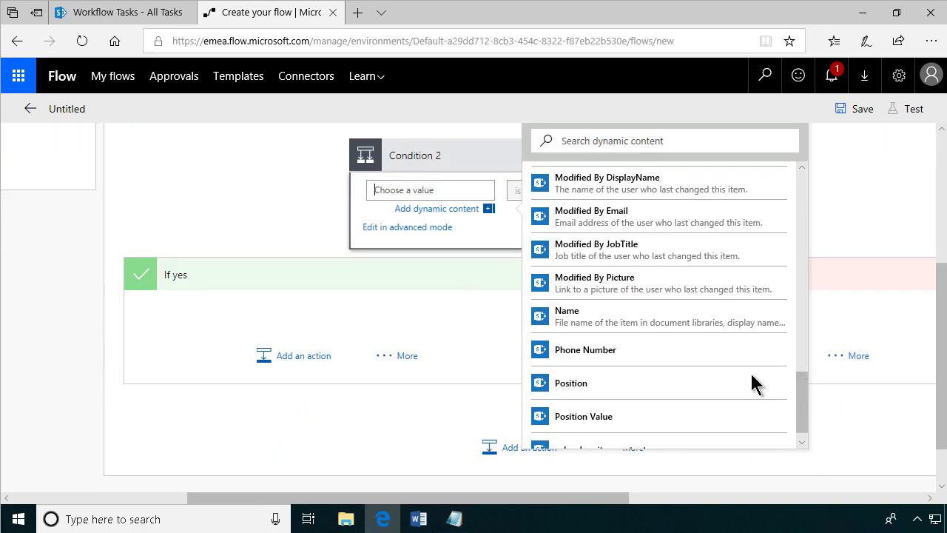
click(625, 418)
Set Condition 2's operator to 'is equal to' with the value Finance.
click(512, 191)
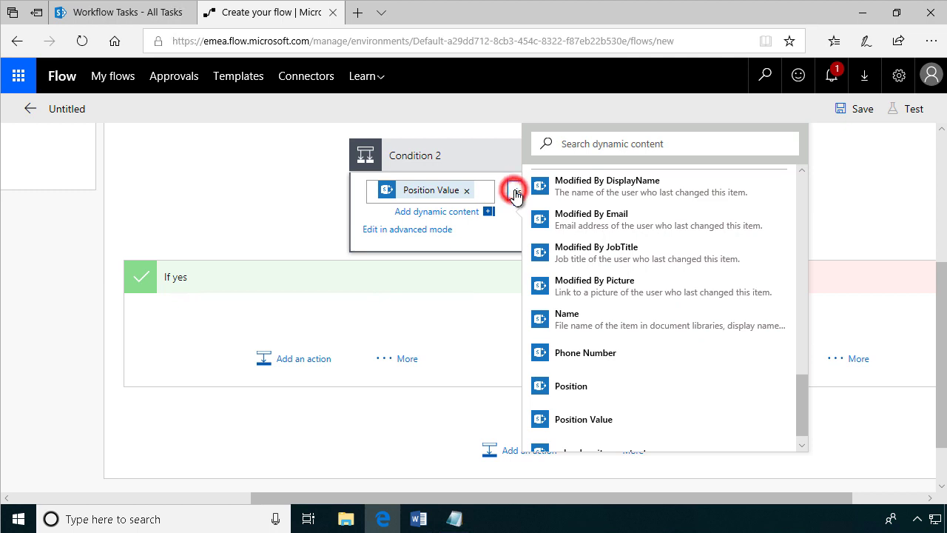
click(540, 268)
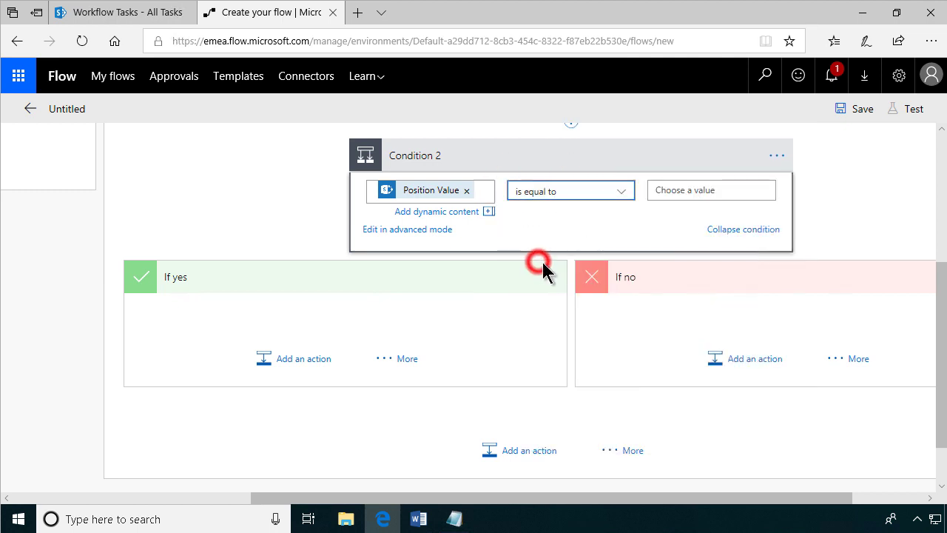
click(682, 192)
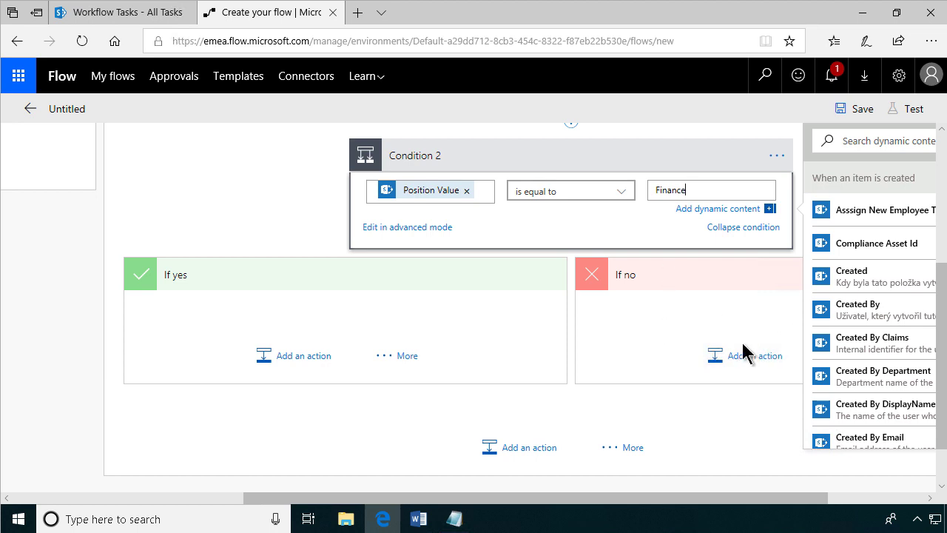
drag(602, 497, 353, 507)
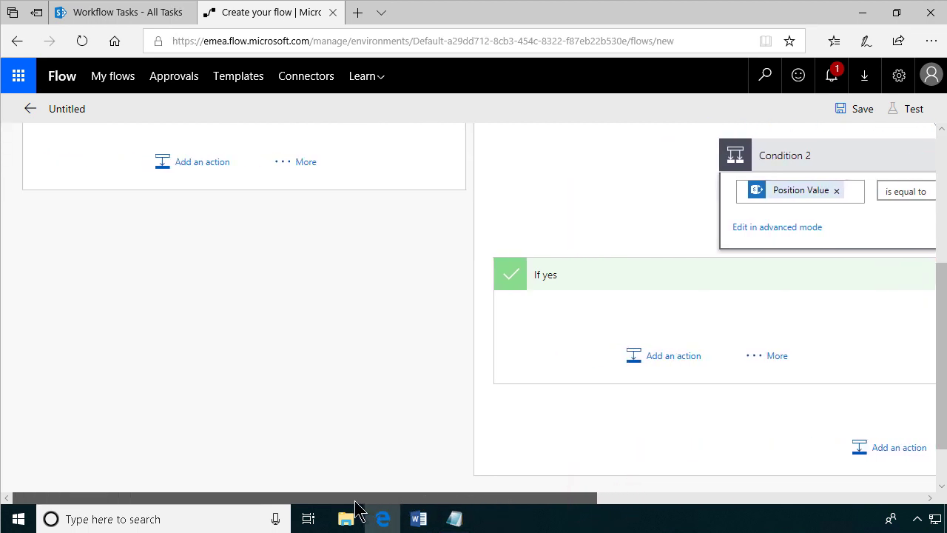
scroll(210, 357, up, 3)
scroll(210, 356, up, 2)
Under the If yes branch, insert the SharePoint – Create item action from the Actions list.
click(197, 420)
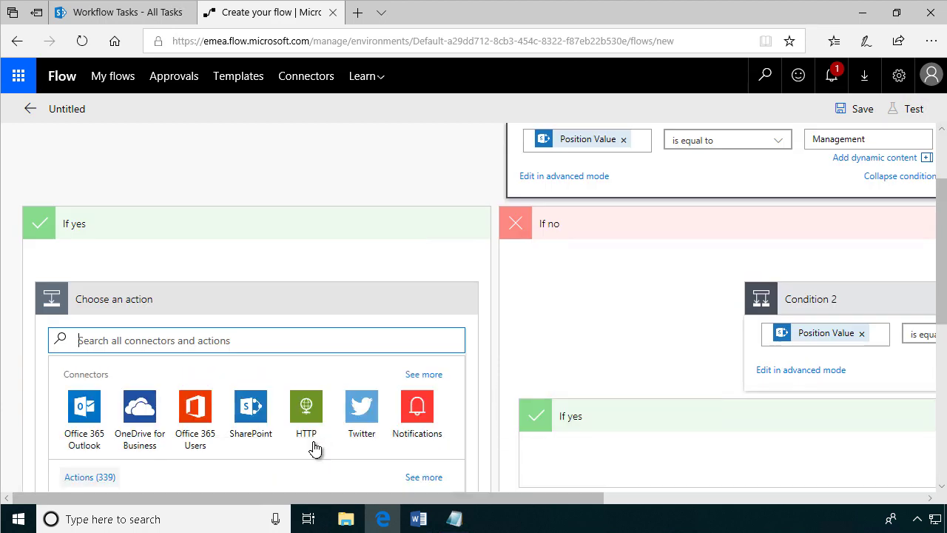
scroll(305, 434, down, 3)
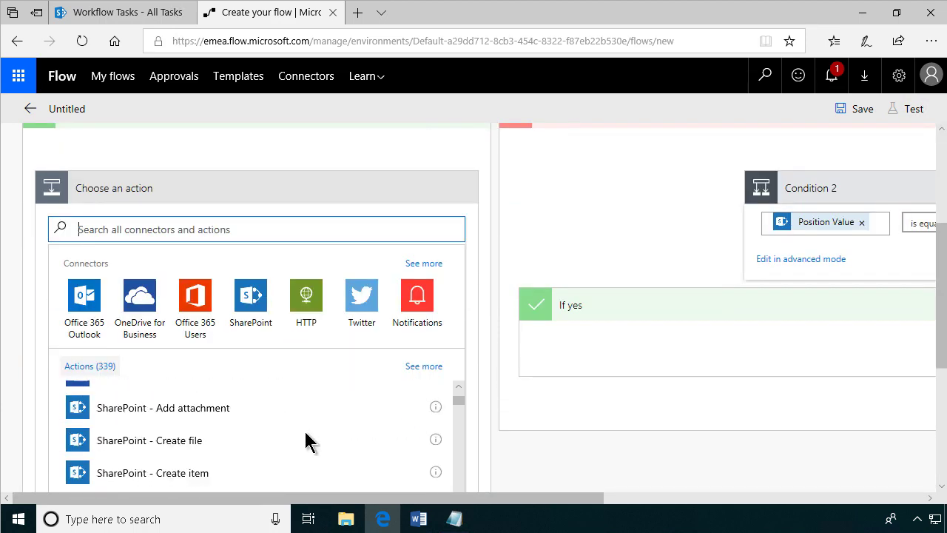
click(156, 481)
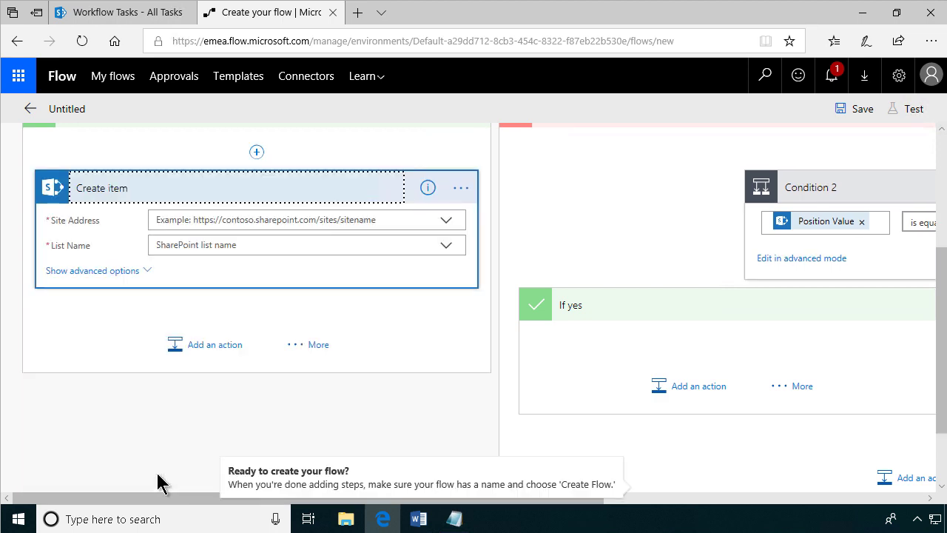
click(445, 224)
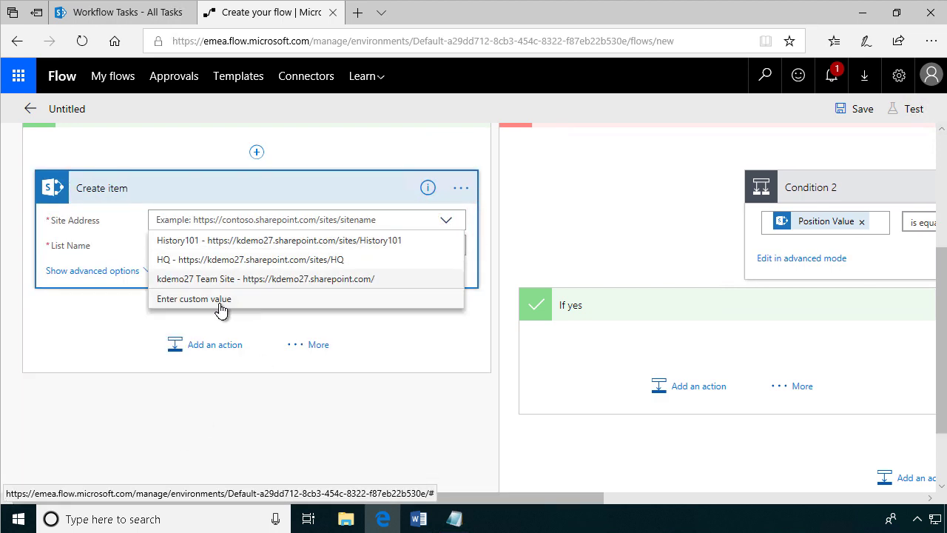
click(218, 300)
click(454, 518)
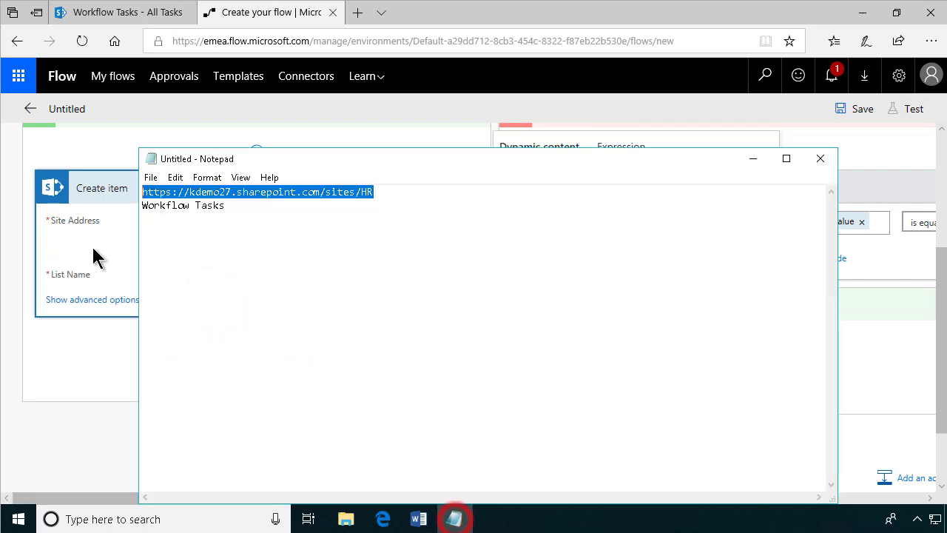
click(92, 248)
click(237, 220)
text(https://kdemo27.sharepoint.com/sites/HR)
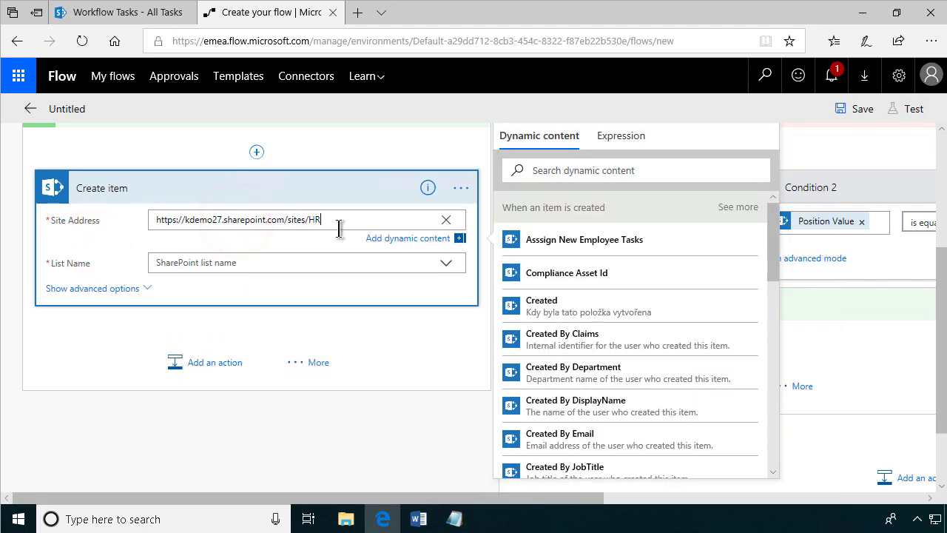
Set the List Name to the custom value 'Workflow Tasks' with no trailing space.
click(374, 261)
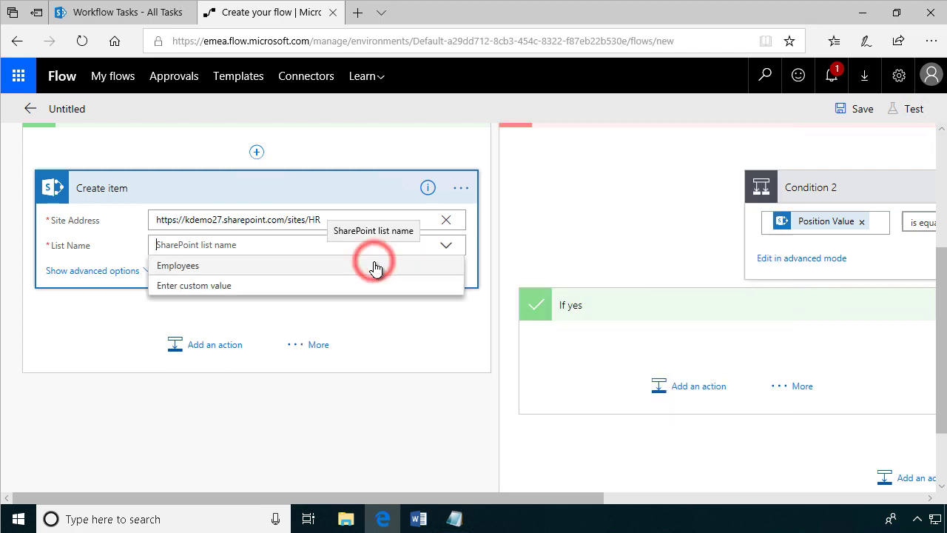
click(210, 290)
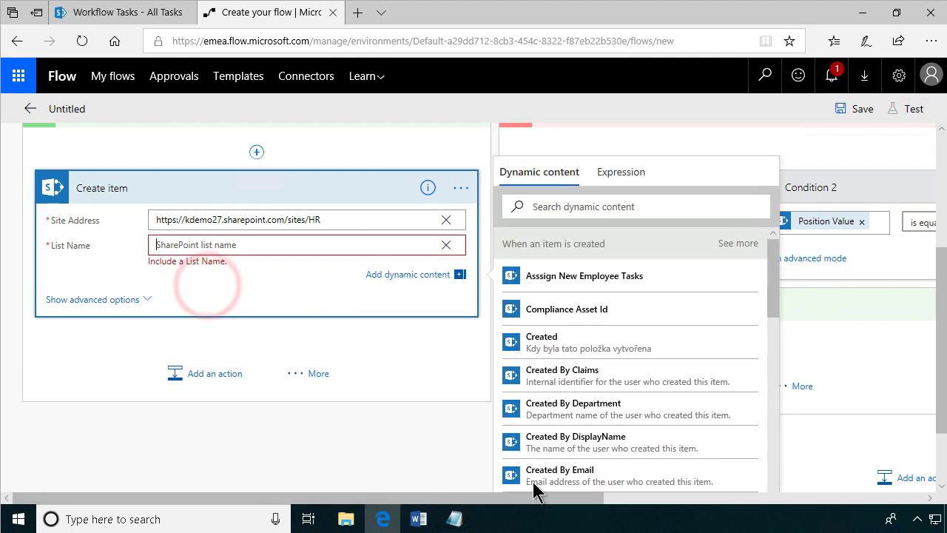
click(454, 519)
drag(142, 204, 239, 205)
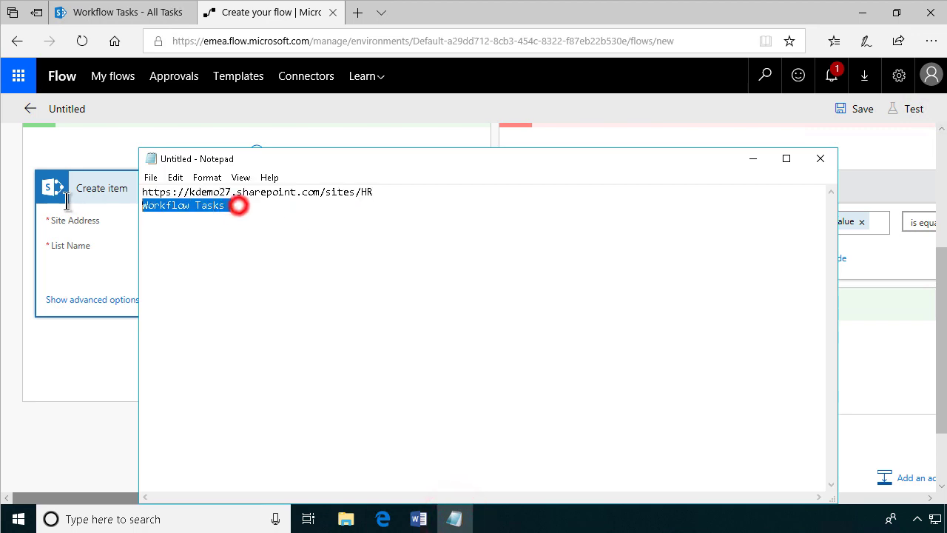
click(91, 282)
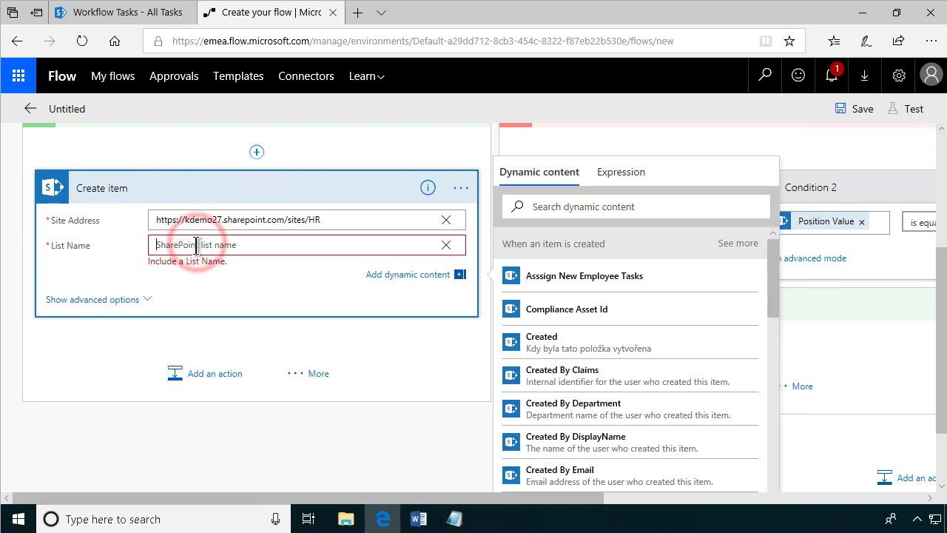
text(Workflow Tasks)
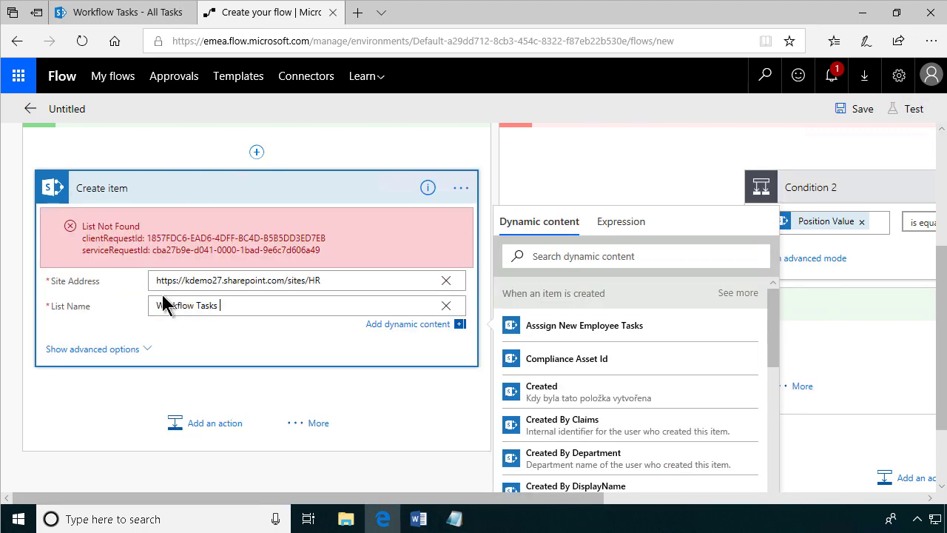
click(234, 309)
key(BackSpace)
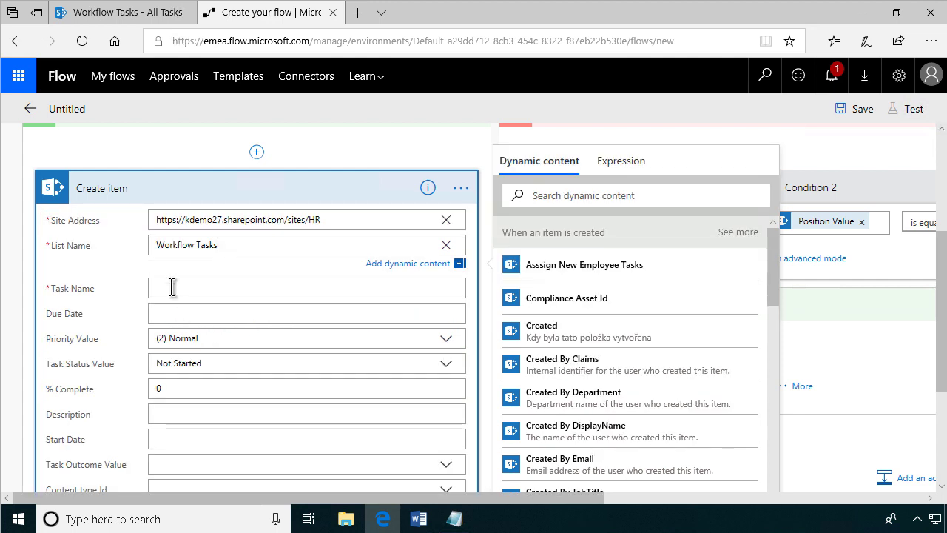
Fill Task Name with the text 'Computer for' plus the First Name and Last Name tokens.
click(171, 284)
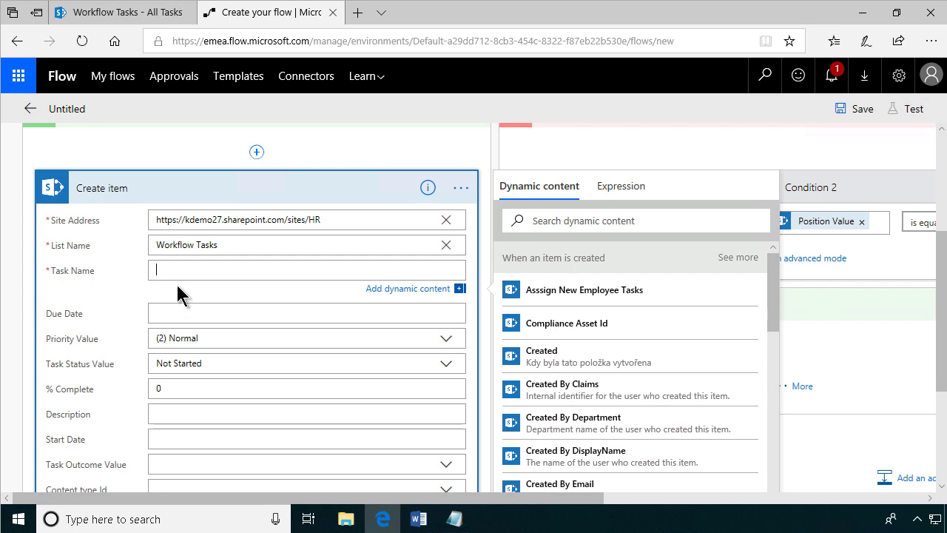
scroll(557, 274, up, 2)
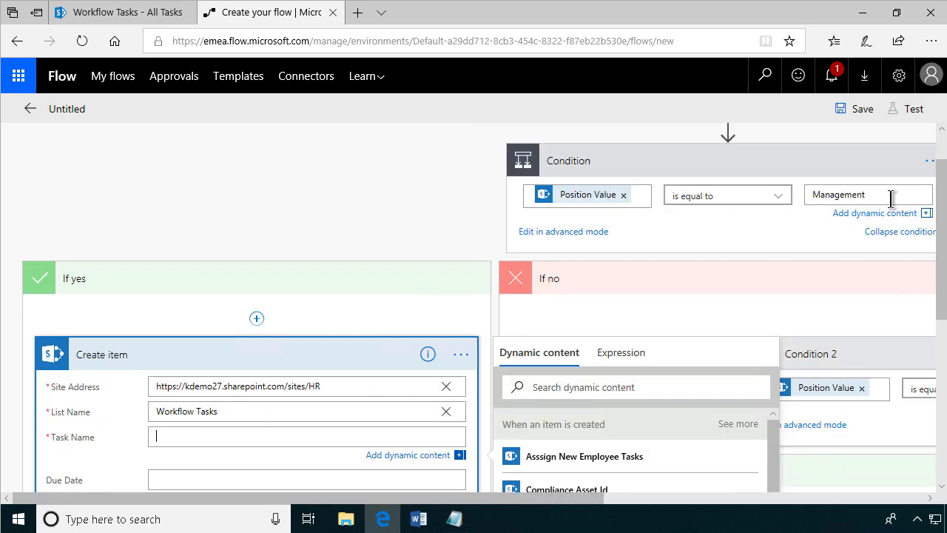
scroll(283, 320, down, 2)
text(Comput)
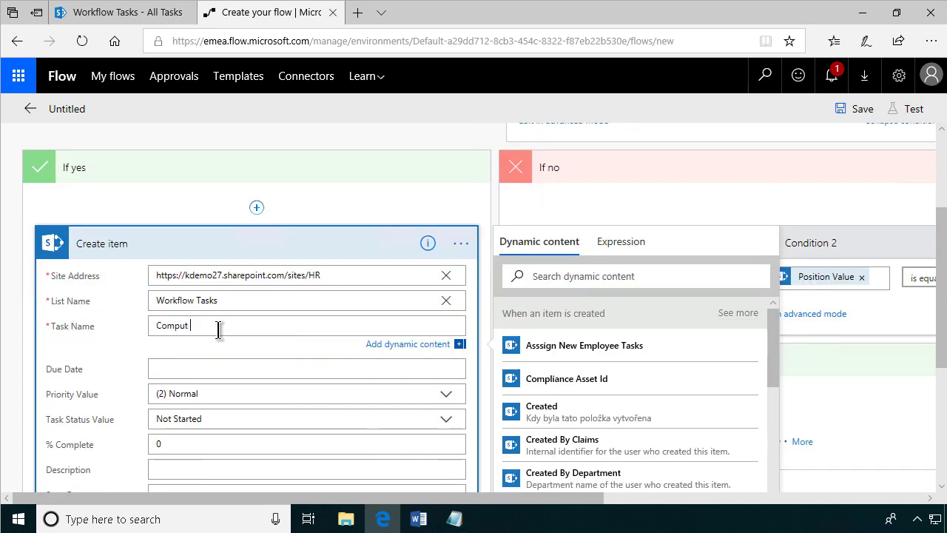
text(er for)
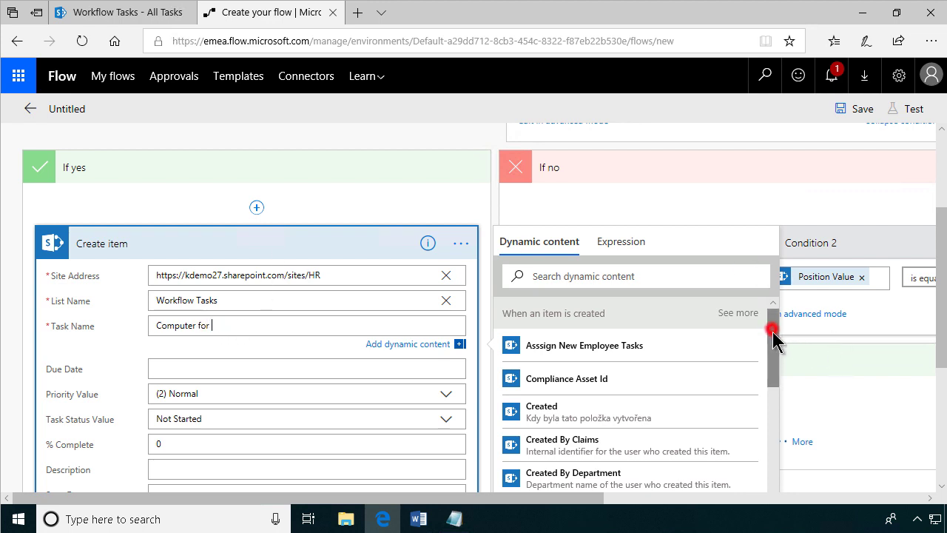
drag(773, 333, 773, 427)
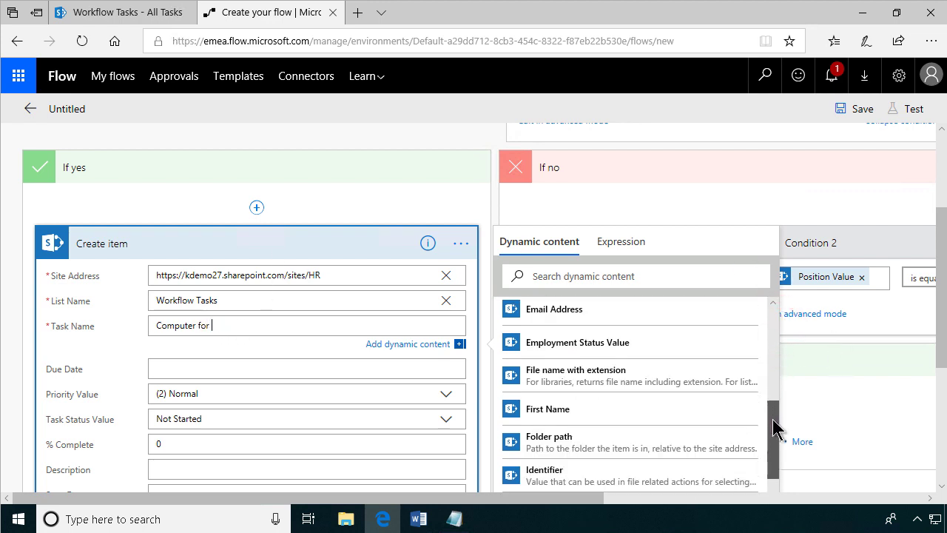
click(592, 413)
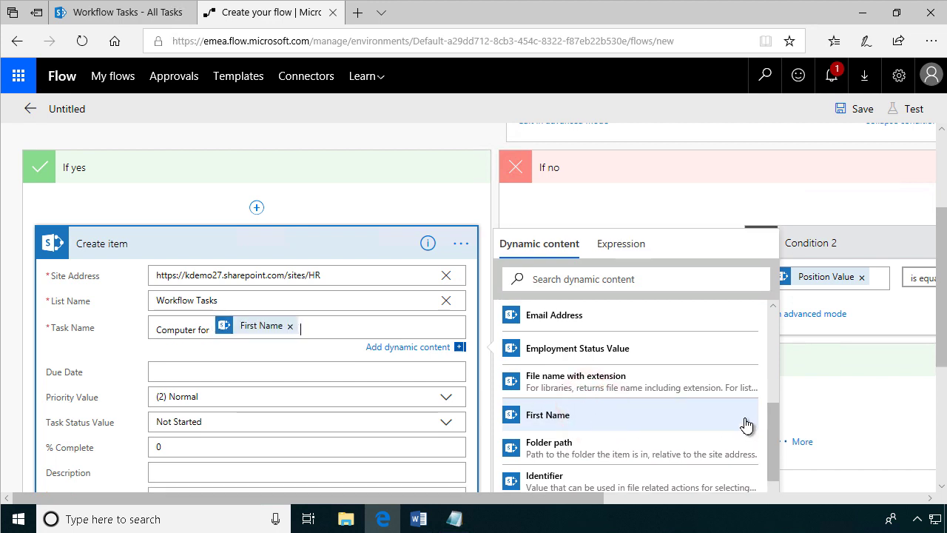
drag(774, 422, 774, 437)
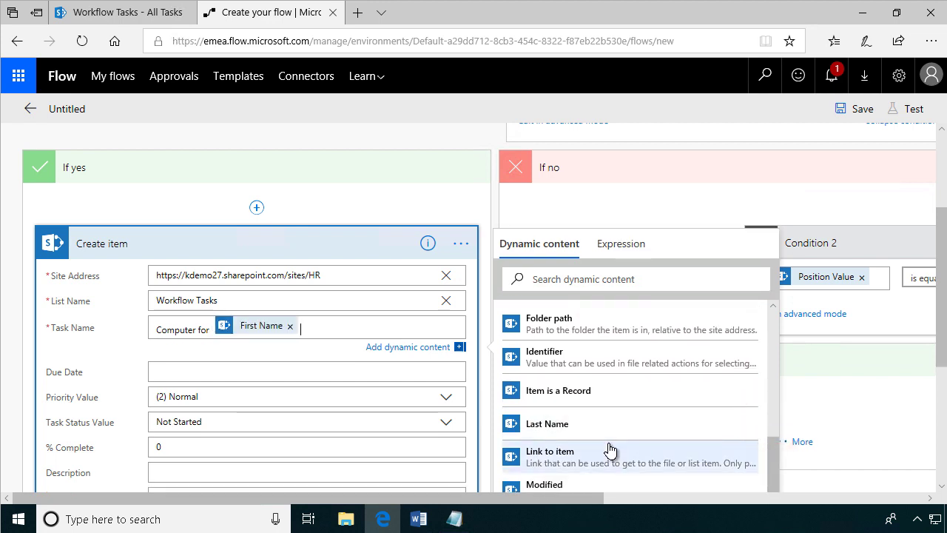
click(576, 427)
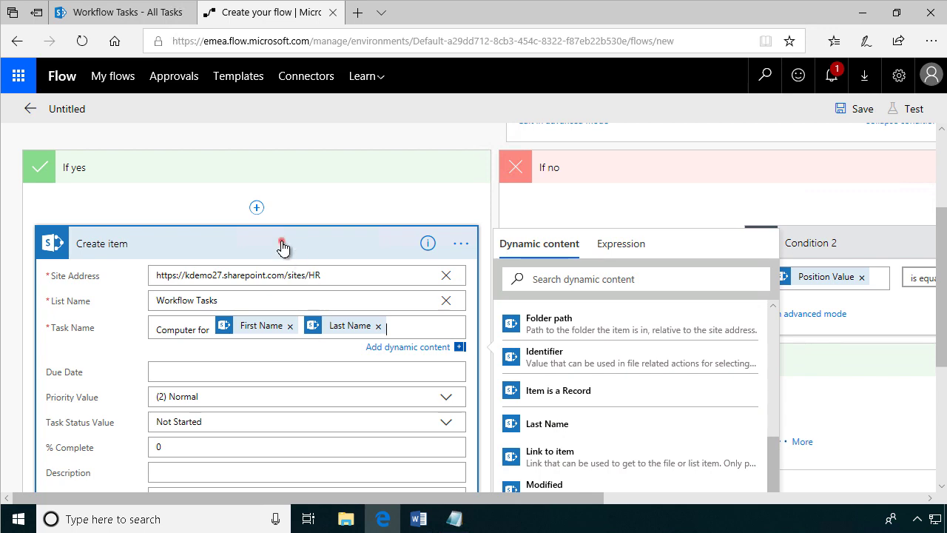
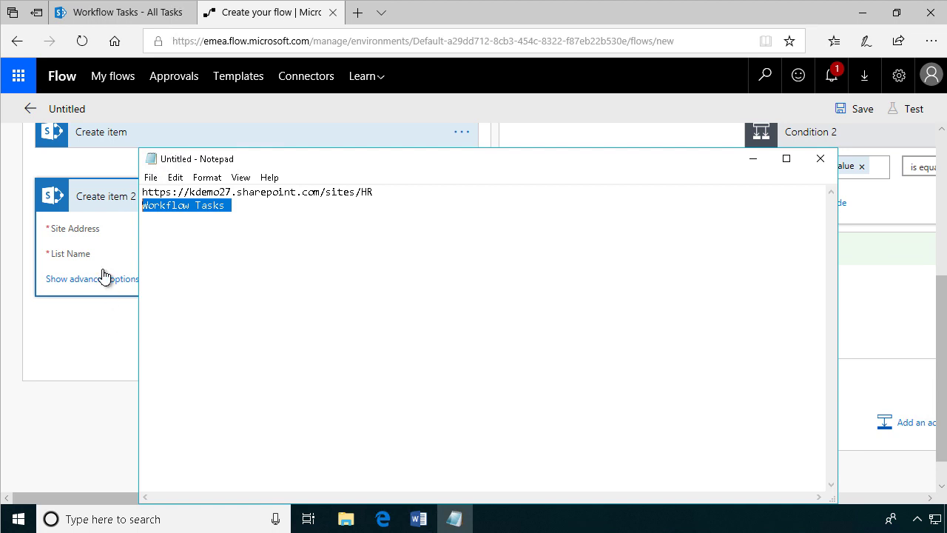
Set Create item 2's List Name to the custom value 'Workflow Tasks'.
click(108, 262)
click(236, 253)
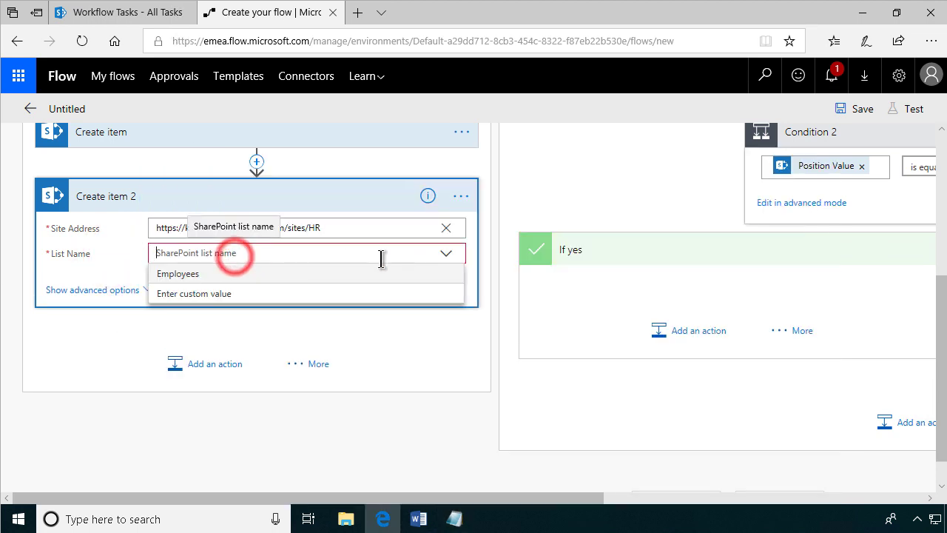
click(222, 294)
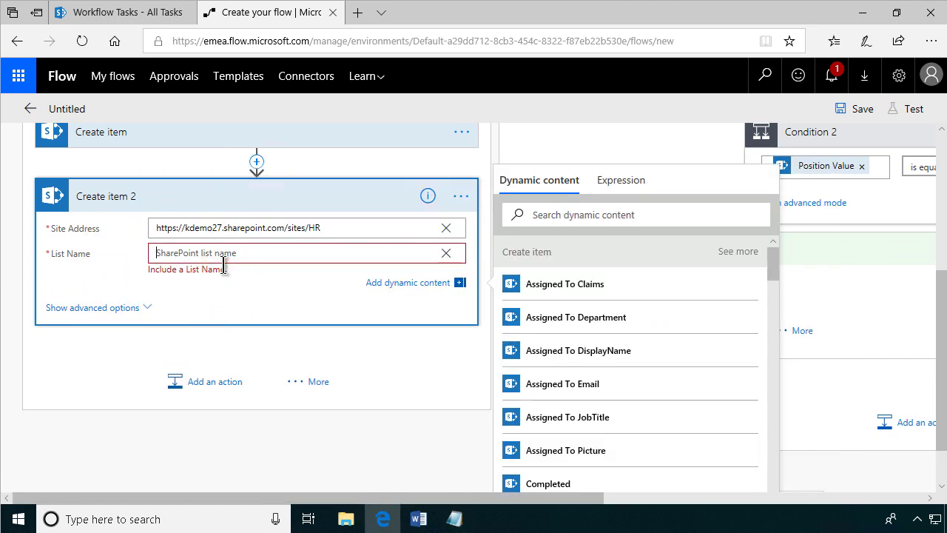
text(Workflow Tasks)
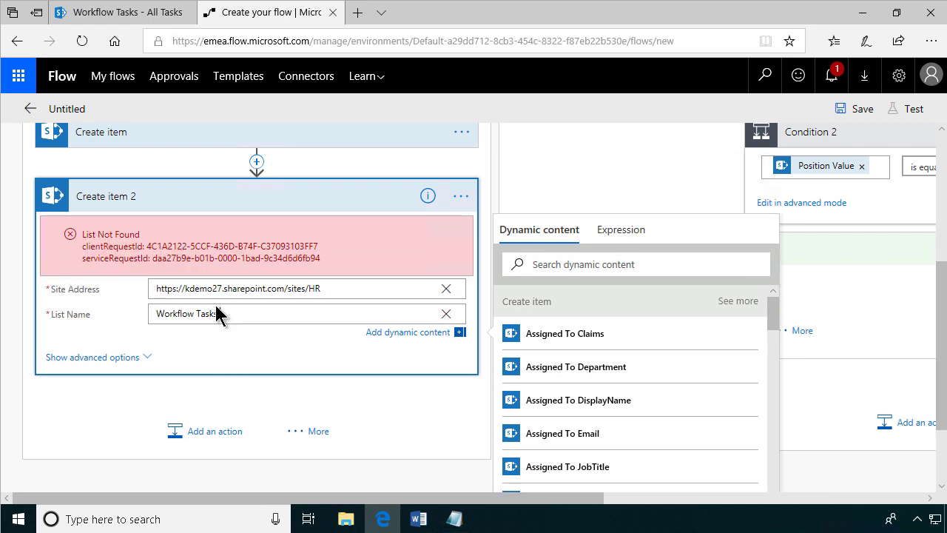
click(242, 317)
key(BackSpace)
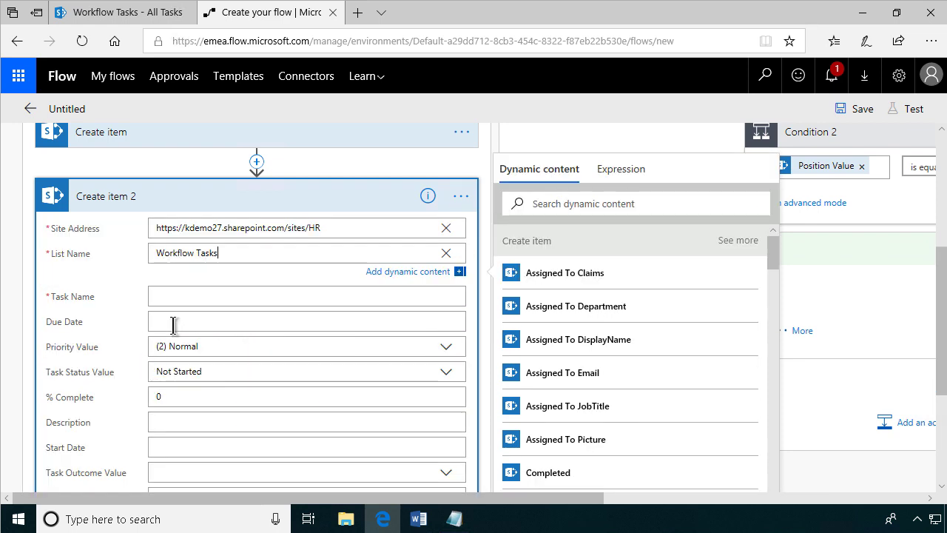
Name the task 'Visa for' followed by the employee's First Name and Last Name.
text(Visa for)
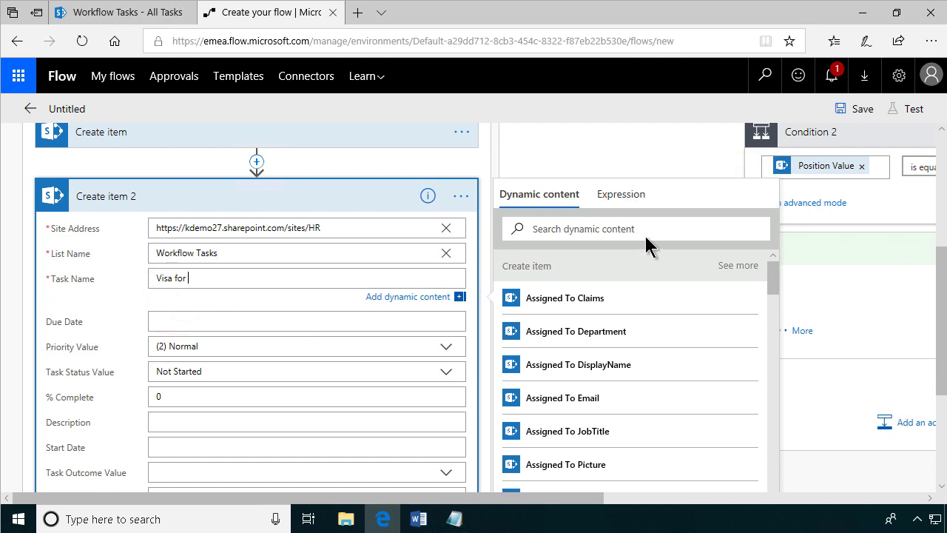
text(f)
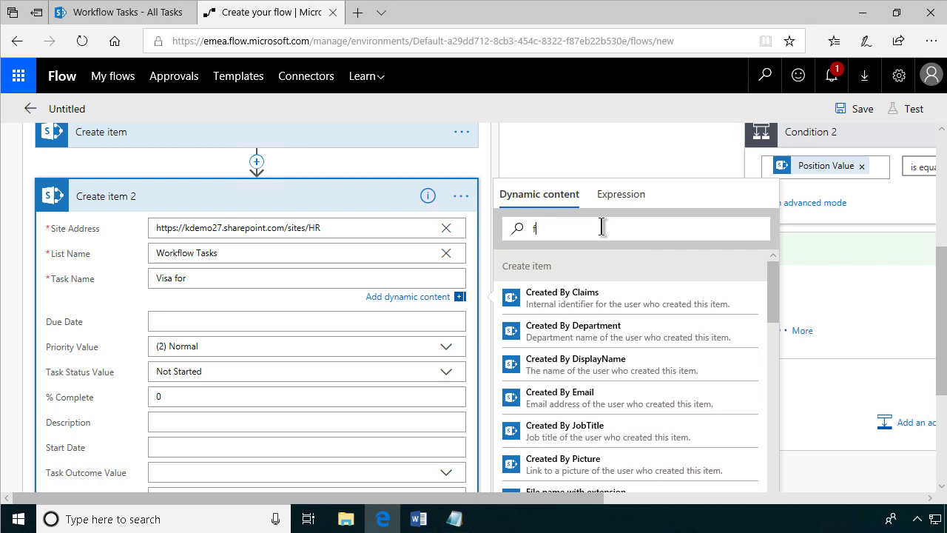
text(irs)
click(543, 299)
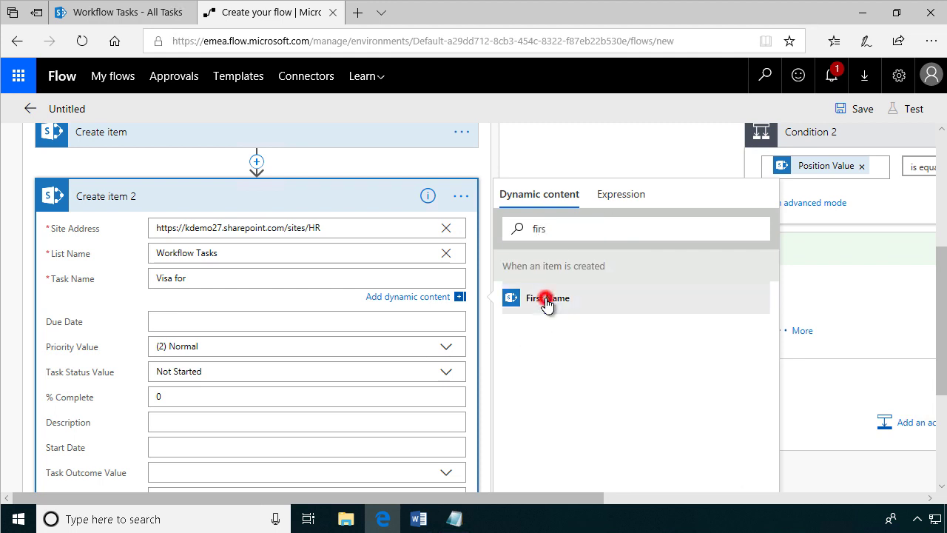
click(317, 268)
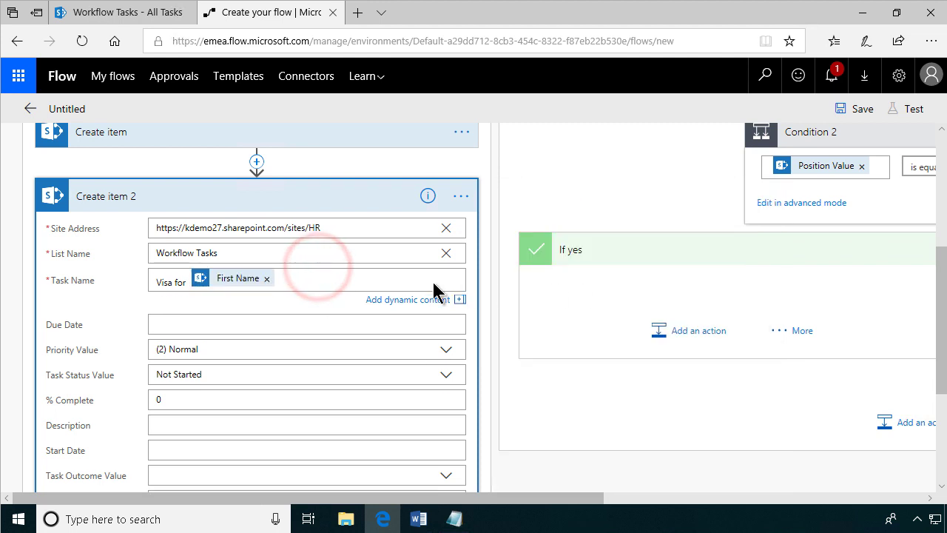
click(354, 282)
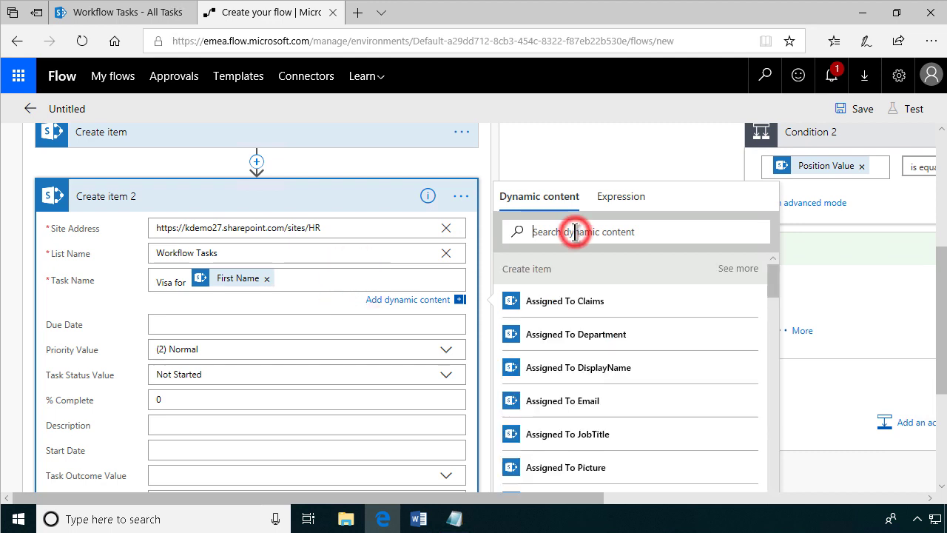
text(last)
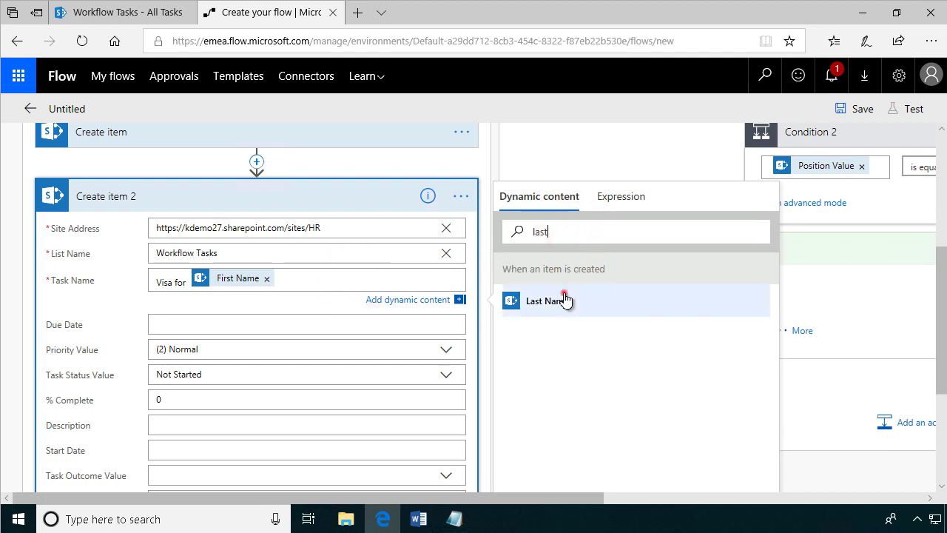
click(565, 299)
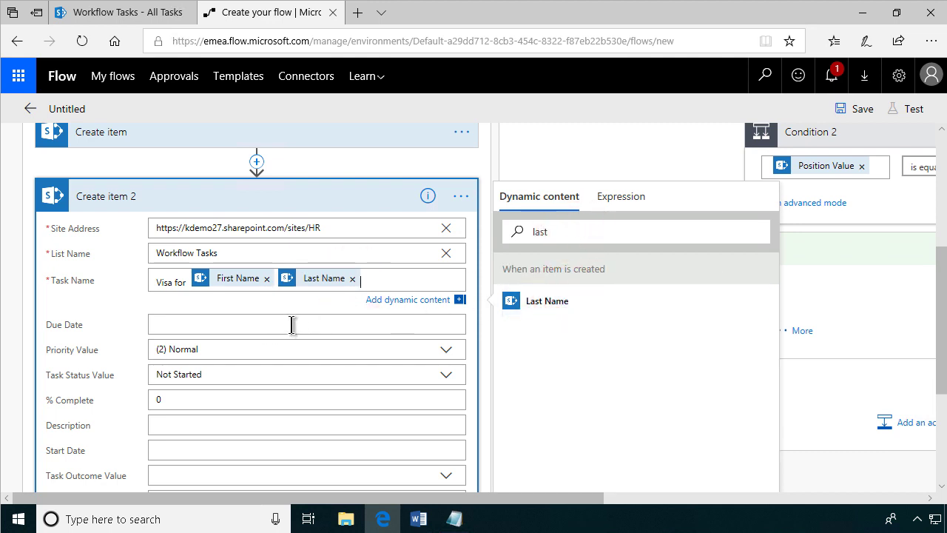
click(340, 196)
click(221, 277)
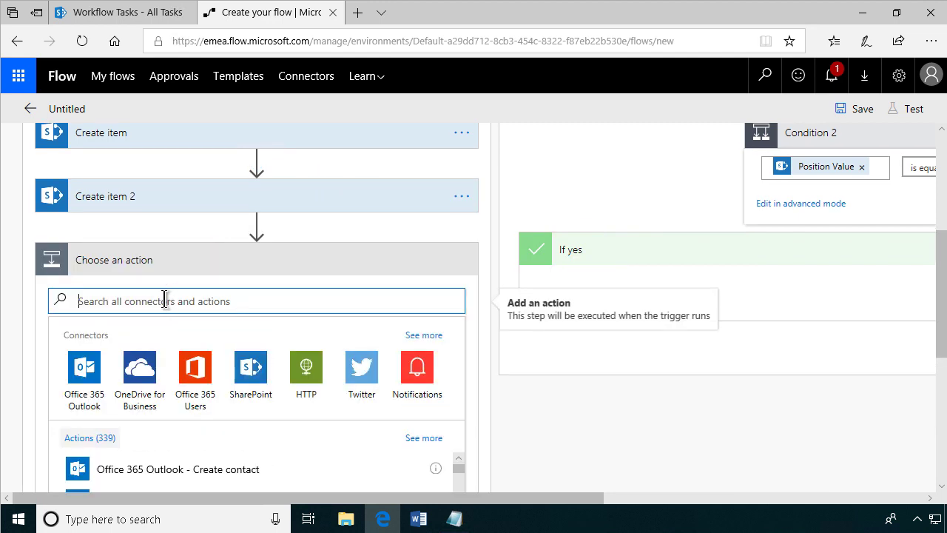
Add a SharePoint Create item step with the HR site URL as its Site Address.
text(Create sharepoint item)
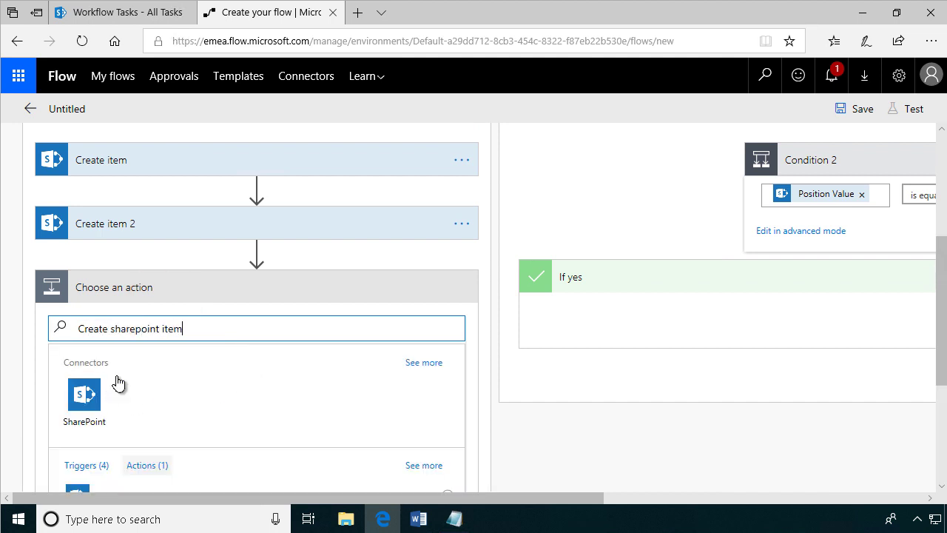
scroll(201, 396, down, 2)
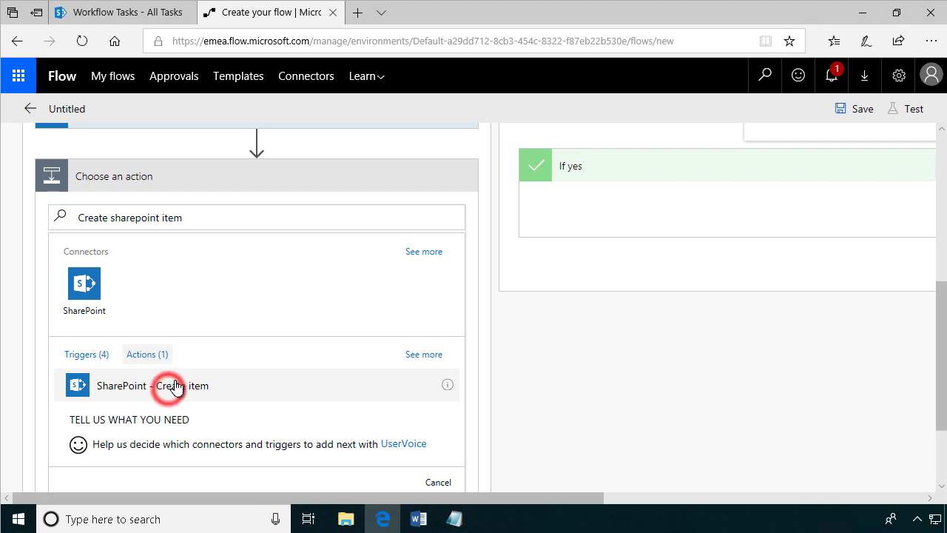
click(174, 386)
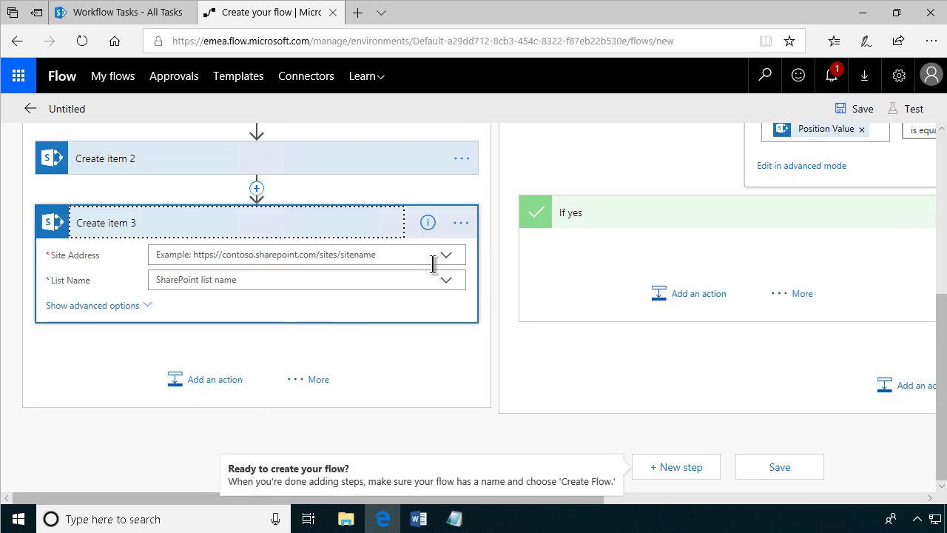
click(446, 256)
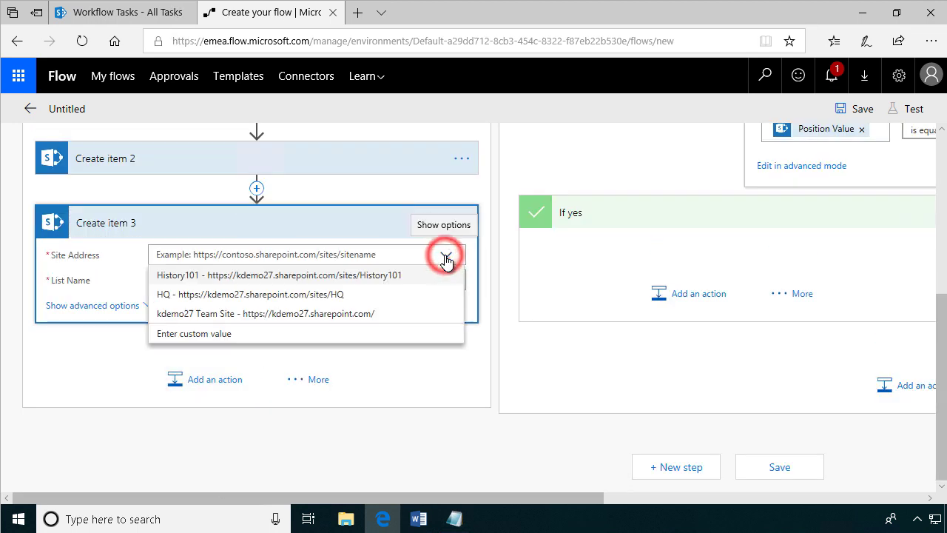
click(238, 334)
click(462, 519)
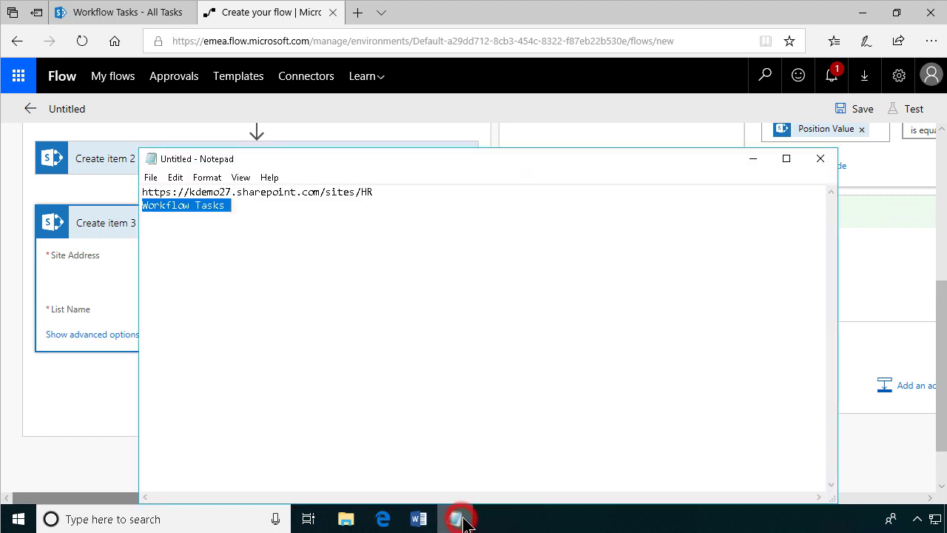
drag(386, 198, 74, 196)
key(ctrl+c)
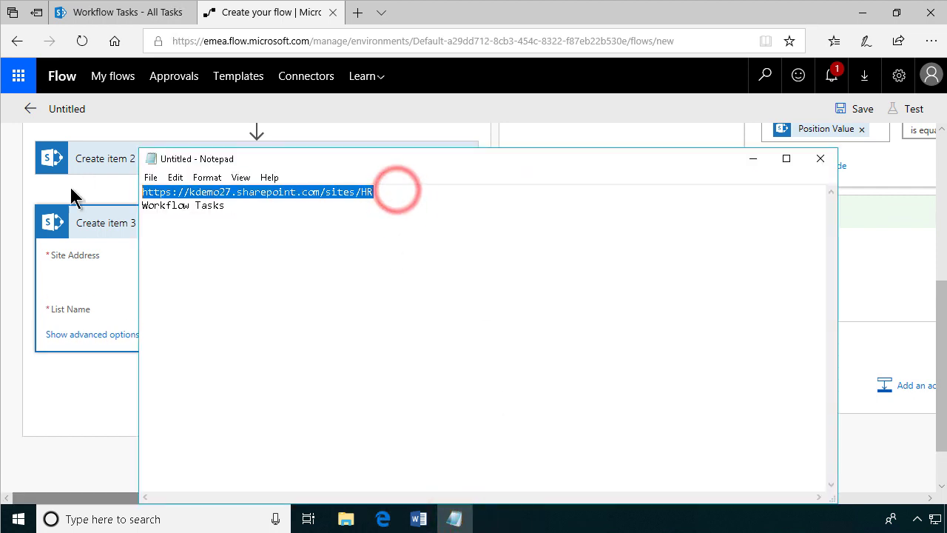
click(100, 300)
click(168, 259)
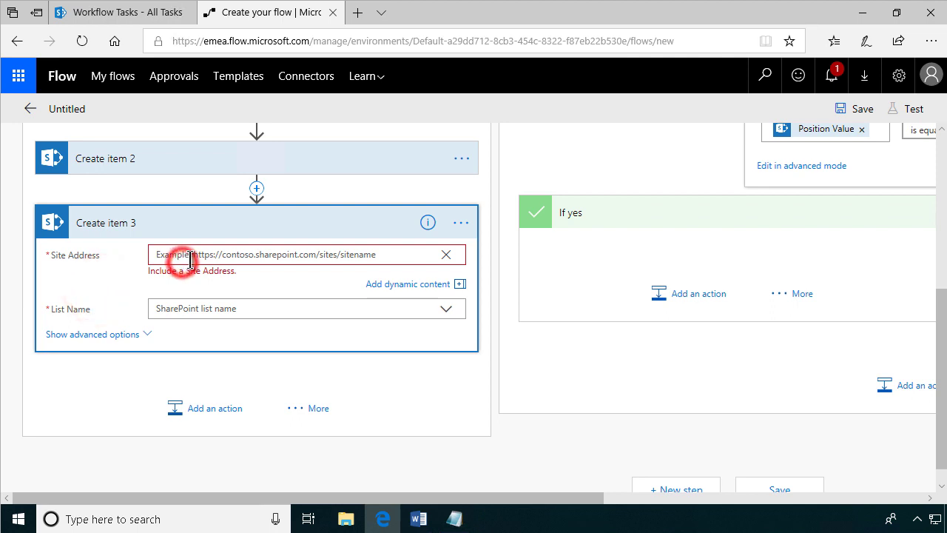
key(ctrl+v)
click(196, 309)
Set the List Name to the custom value 'Workflow Tasks'.
click(454, 519)
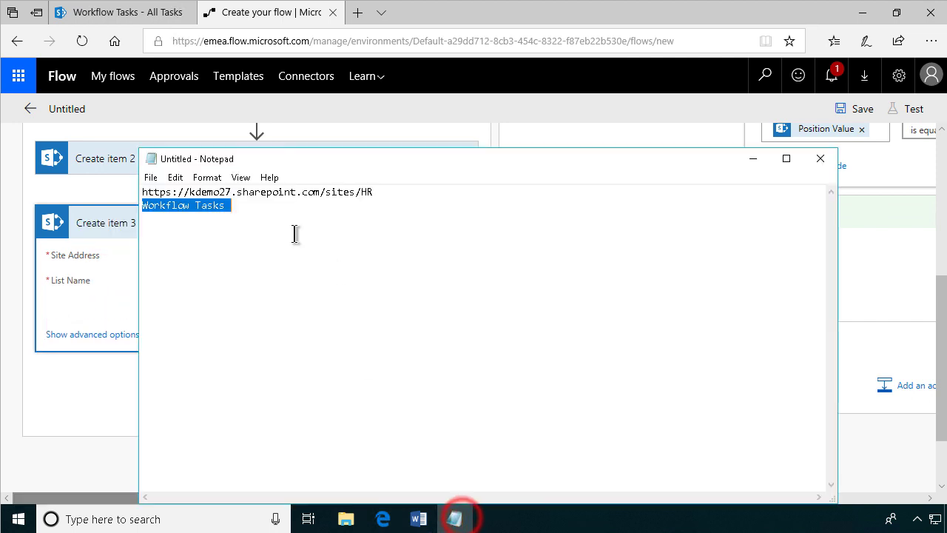
click(263, 215)
click(252, 204)
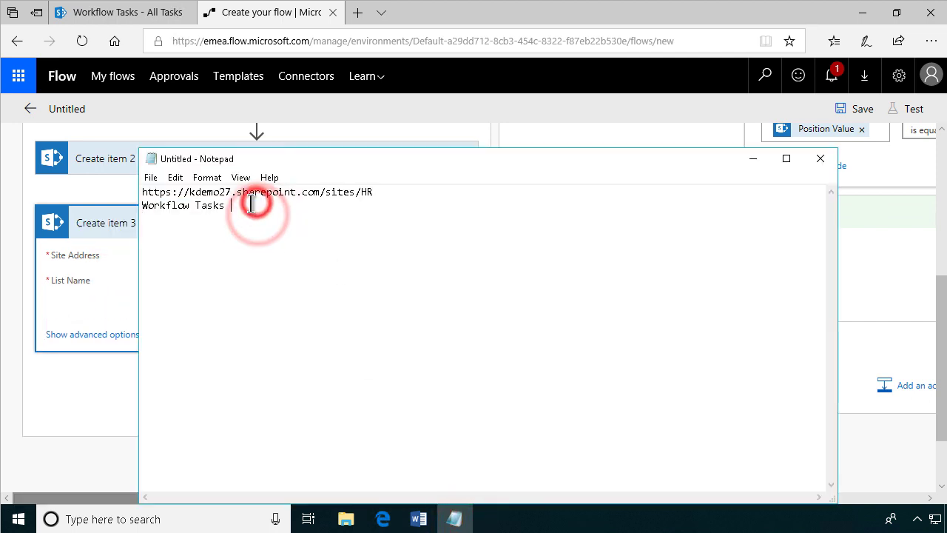
drag(230, 209, 80, 211)
key(ctrl+c)
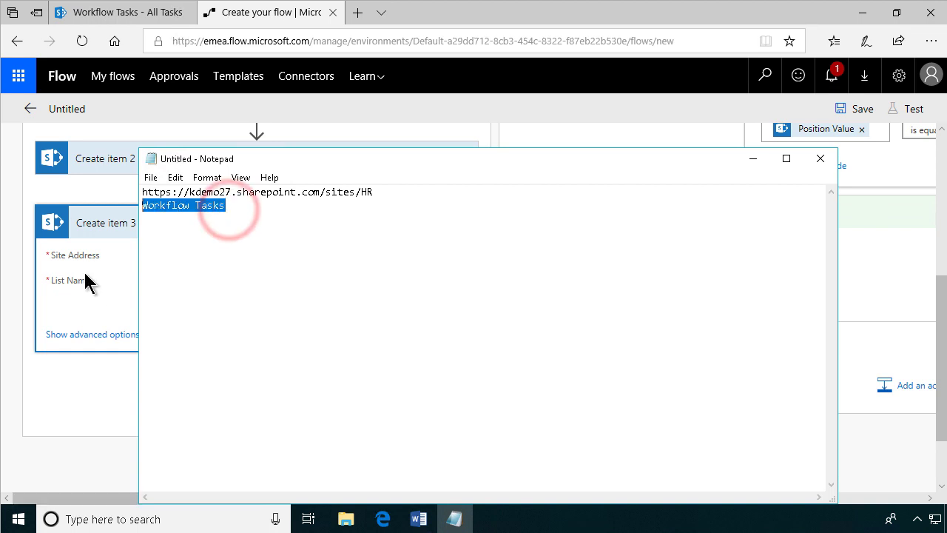
click(100, 310)
click(173, 281)
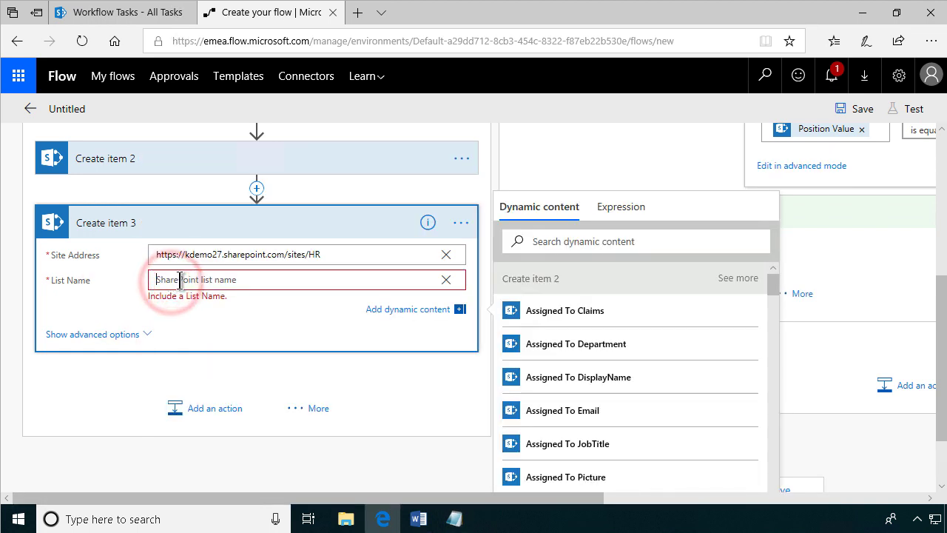
key(ctrl+v)
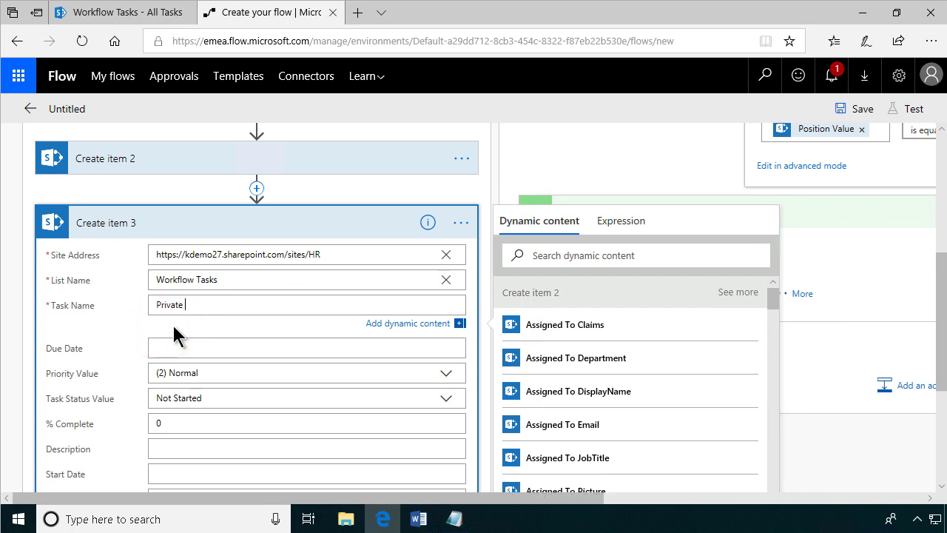
Name the task 'Private Office for' plus the employee's First Name and Last Name.
text(Private Office for)
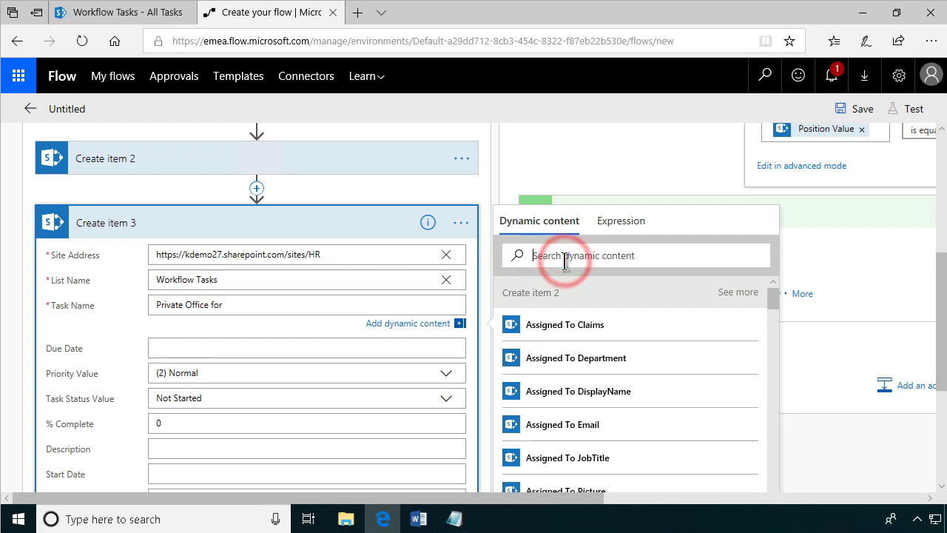
text( firs)
click(565, 329)
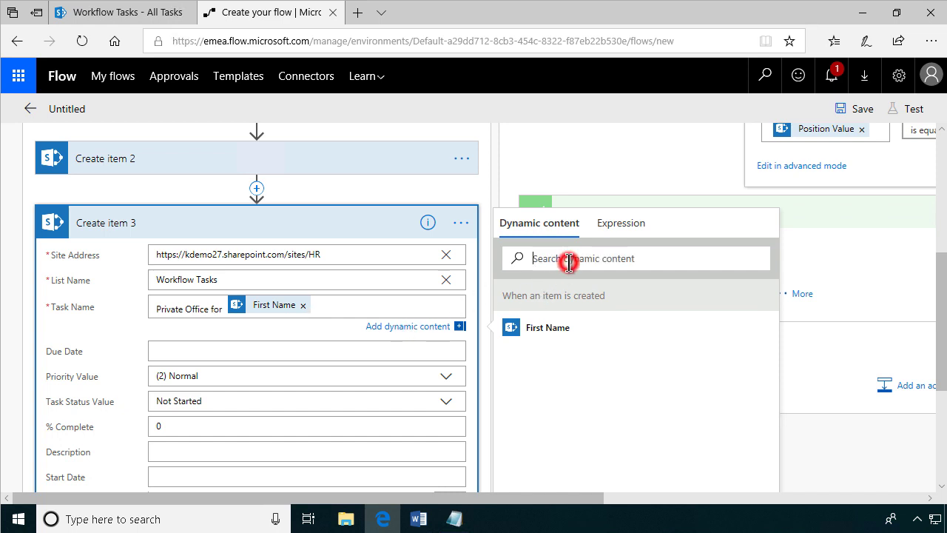
text(last)
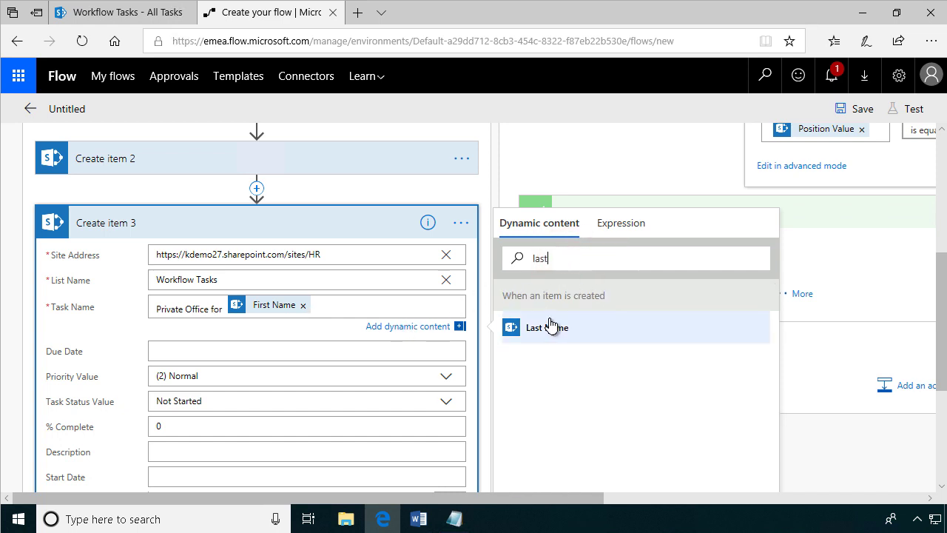
click(553, 330)
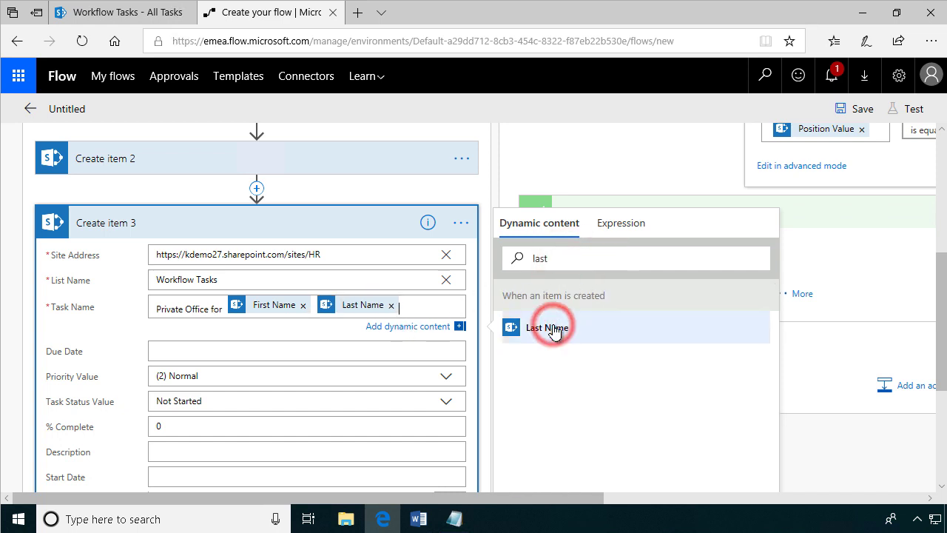
click(295, 347)
click(222, 231)
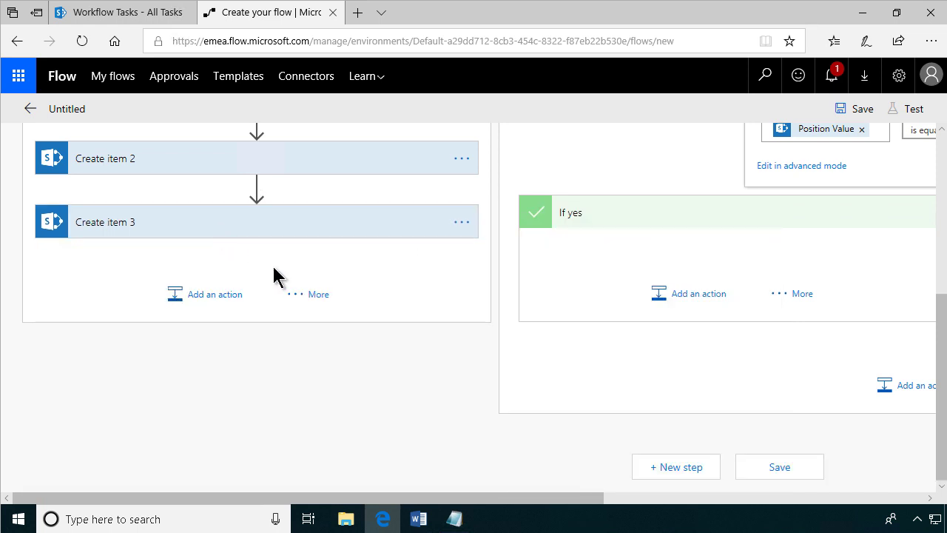
Add a SharePoint Create item to the Finance yes branch using the HR site address.
scroll(289, 307, up, 2)
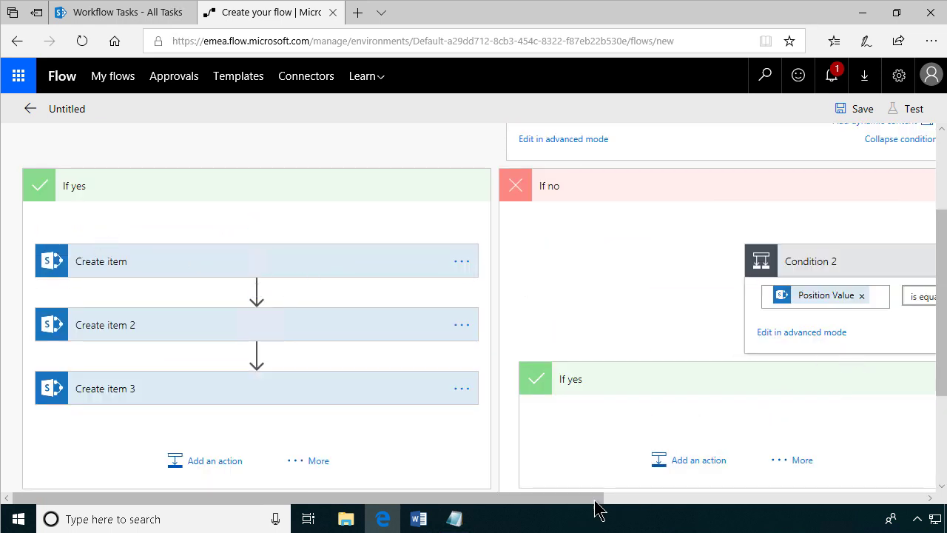
drag(564, 501, 826, 500)
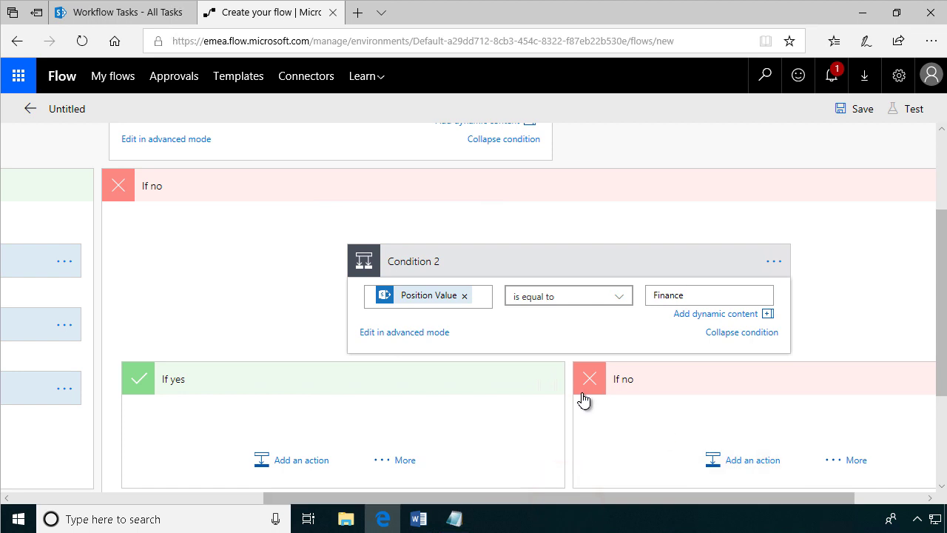
scroll(505, 443, down, 1)
click(302, 405)
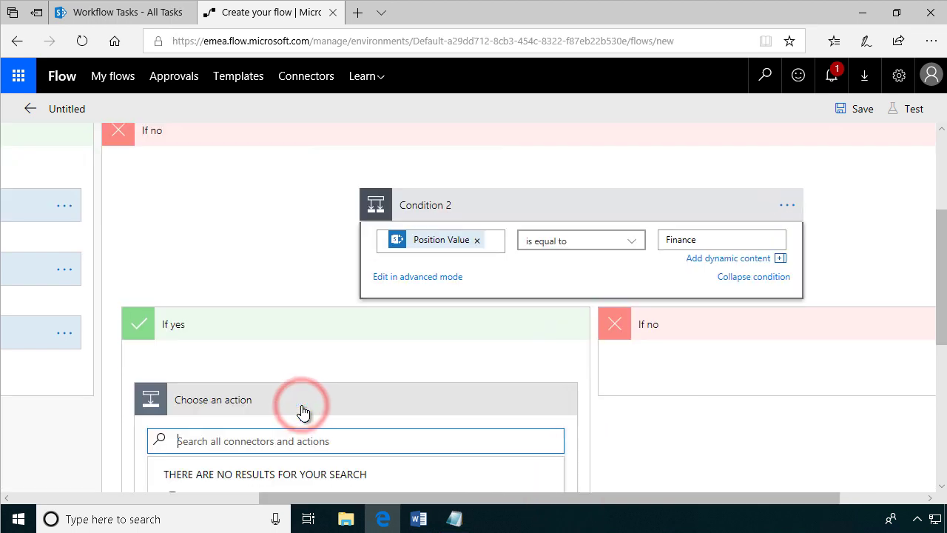
scroll(311, 444, down, 4)
scroll(309, 466, down, 1)
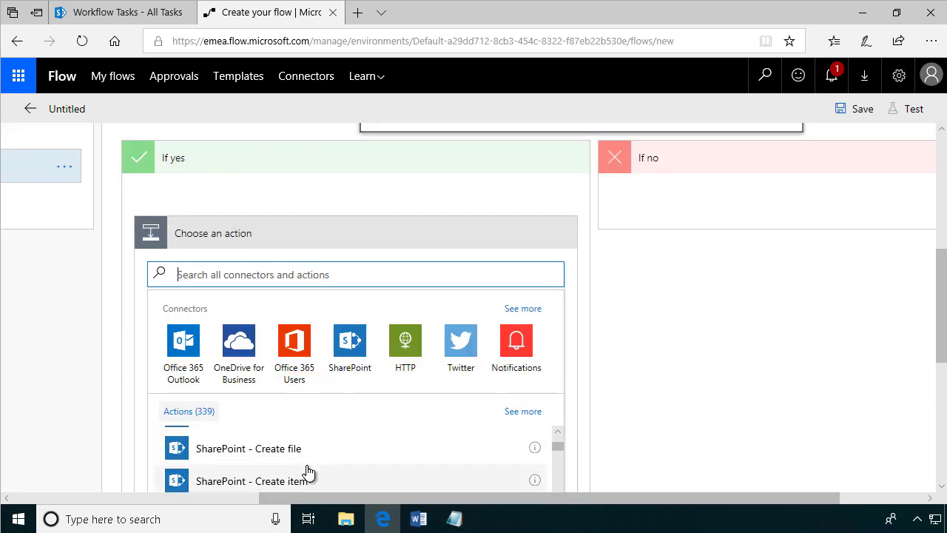
click(454, 519)
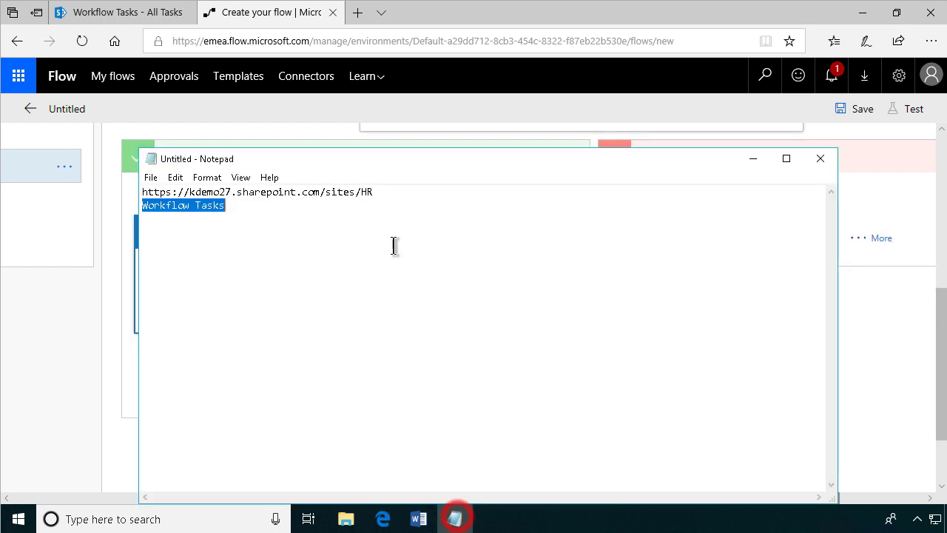
drag(394, 193, 142, 194)
click(86, 345)
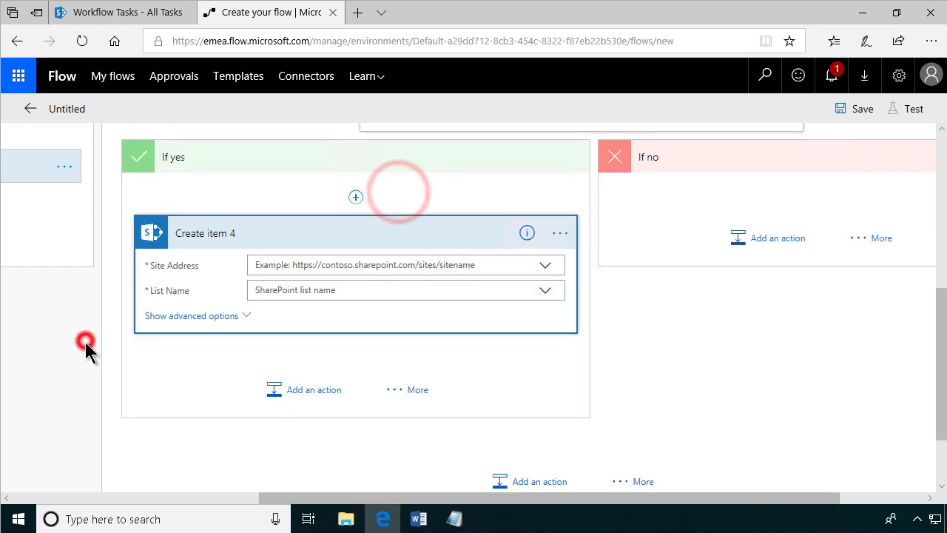
click(345, 264)
click(309, 305)
Set Create item 4's List Name to the custom value 'Workflow Tasks'.
click(277, 298)
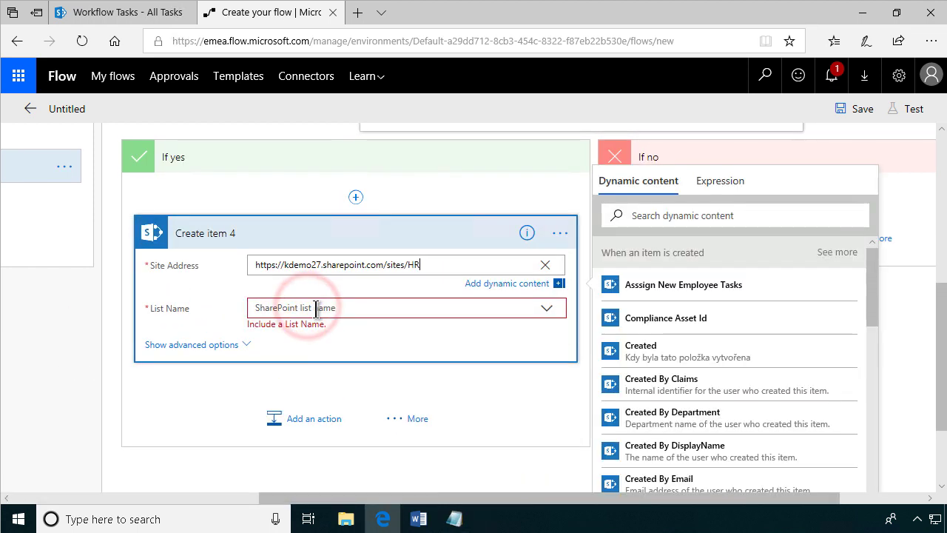
click(313, 307)
click(454, 518)
drag(228, 203, 97, 219)
key(ctrl+c)
click(84, 372)
click(303, 330)
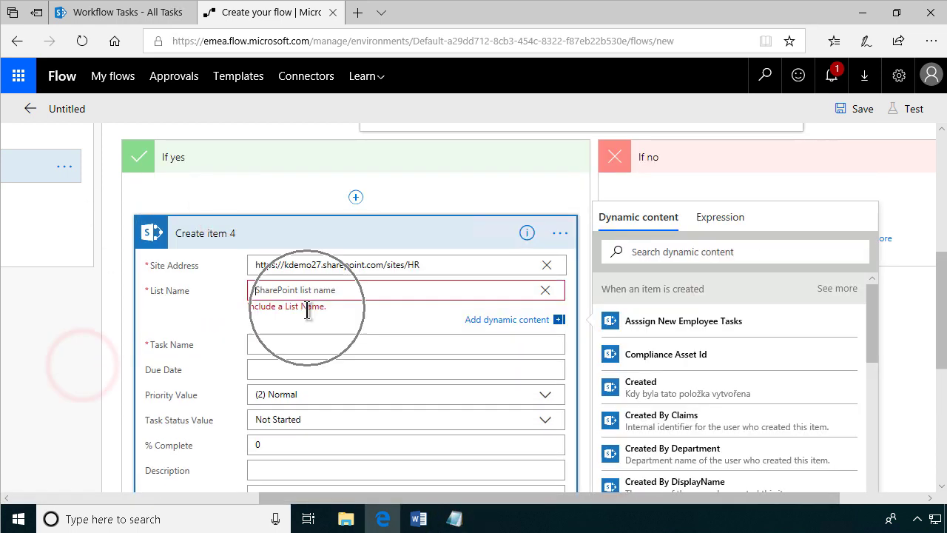
click(311, 291)
key(ctrl+v)
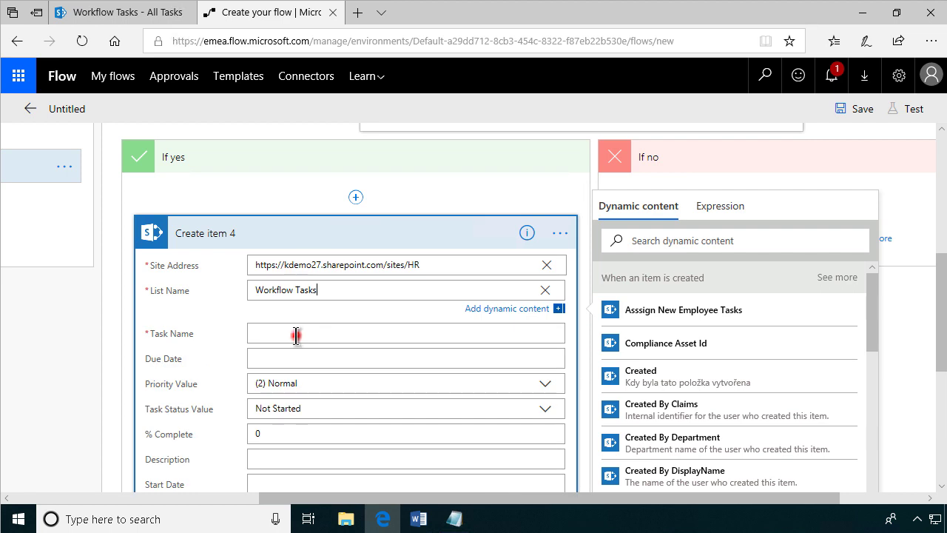
Name the task 'Computer for' plus the employee's First Name and Last Name.
click(297, 334)
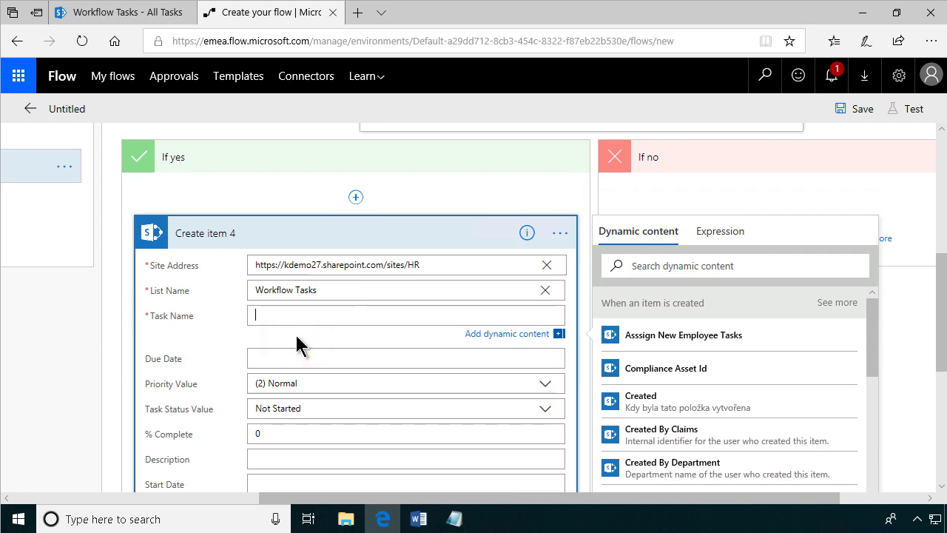
click(673, 270)
text(first)
click(644, 334)
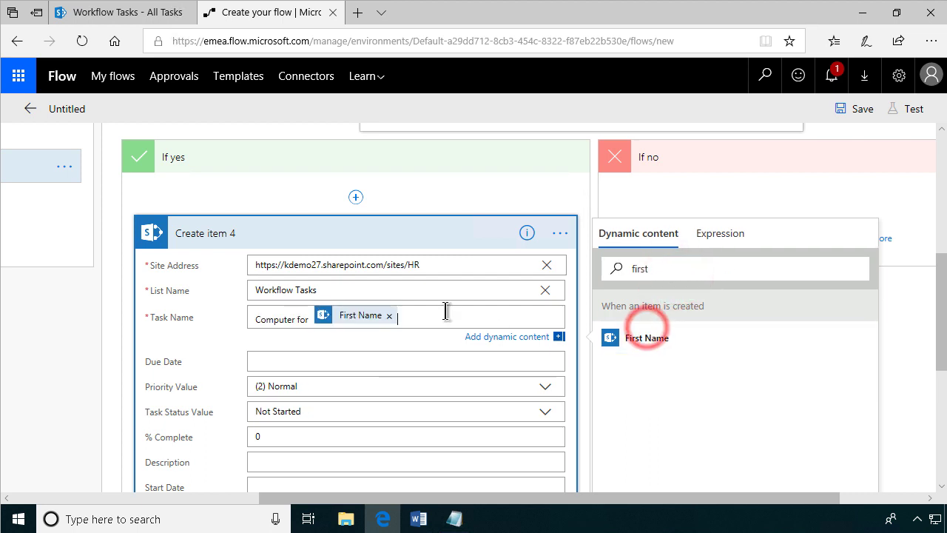
text(last)
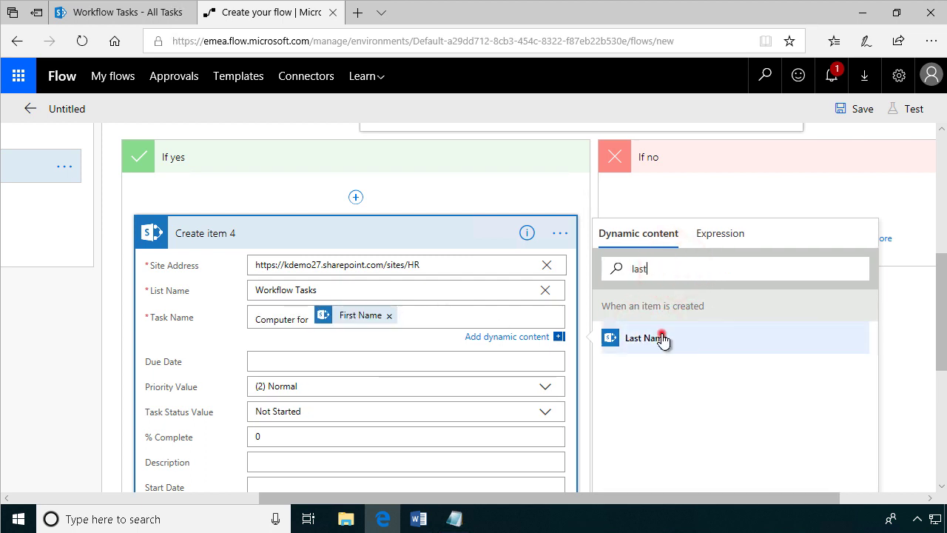
click(658, 338)
click(454, 237)
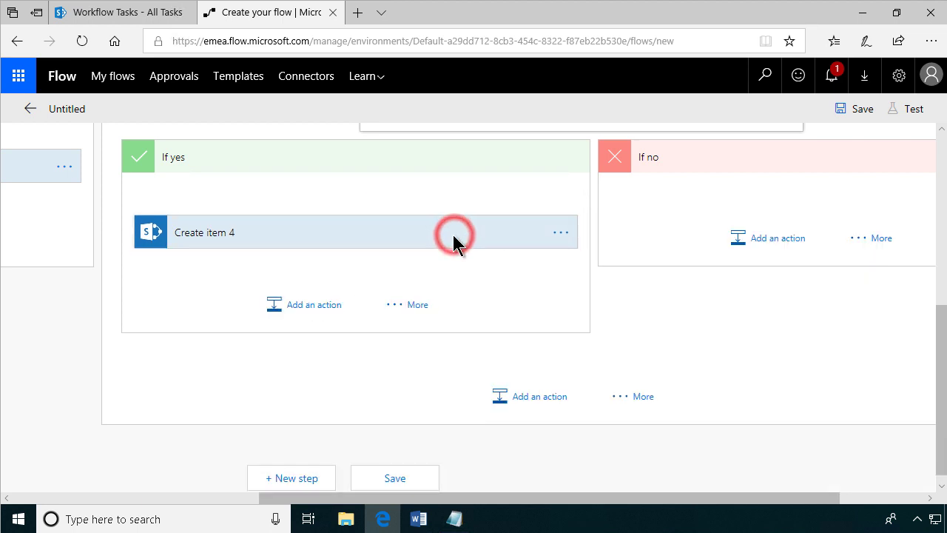
click(316, 307)
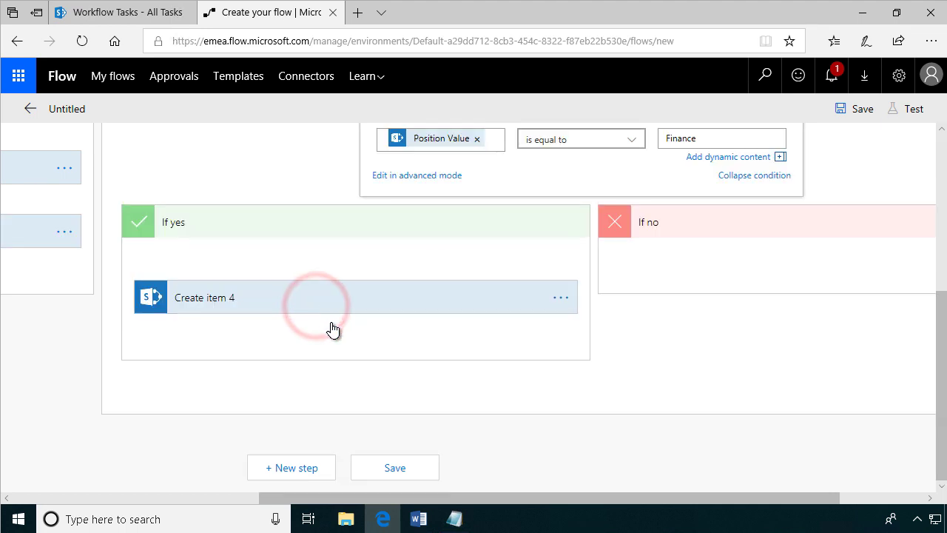
Add a SharePoint Create item below Create item 4 with the HR site URL as Site Address.
scroll(357, 438, down, 3)
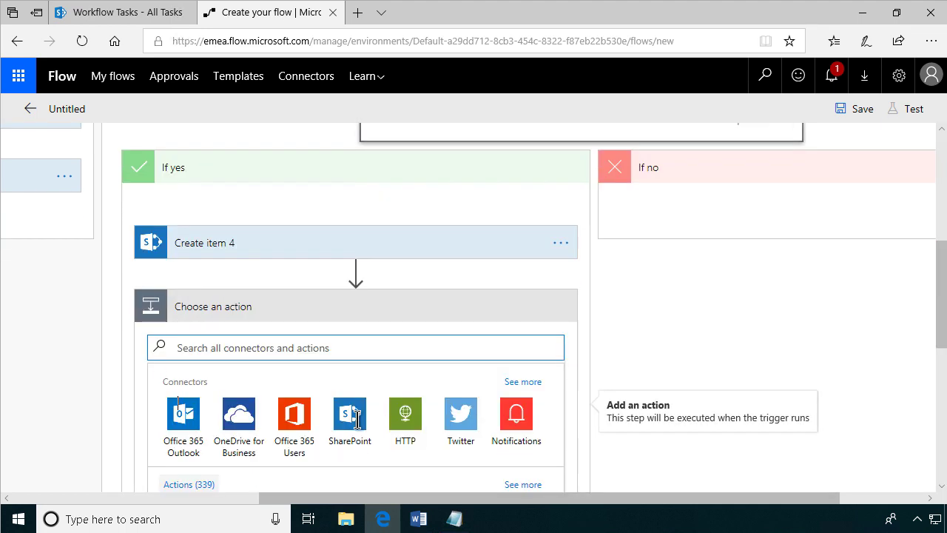
scroll(356, 438, down, 2)
click(294, 477)
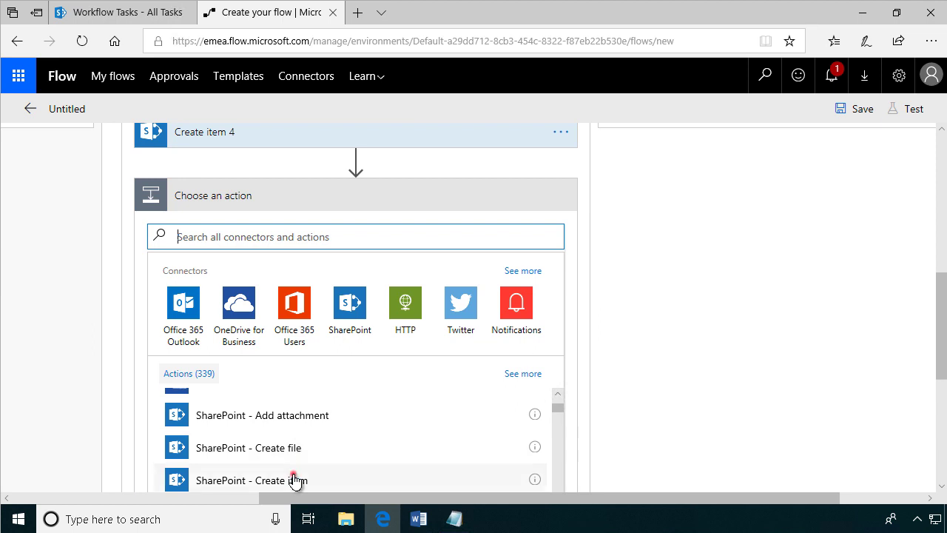
click(454, 519)
click(377, 191)
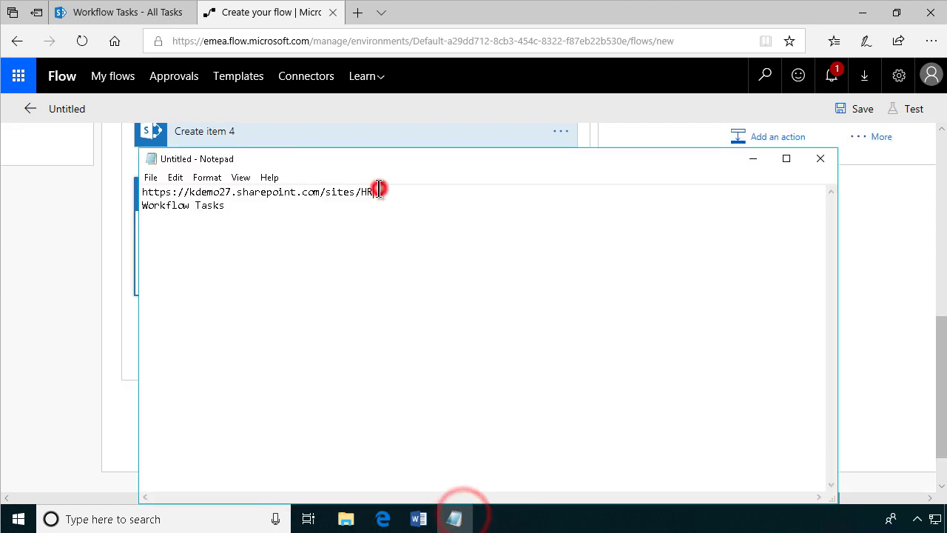
key(shift+Home)
key(ctrl+c)
click(114, 277)
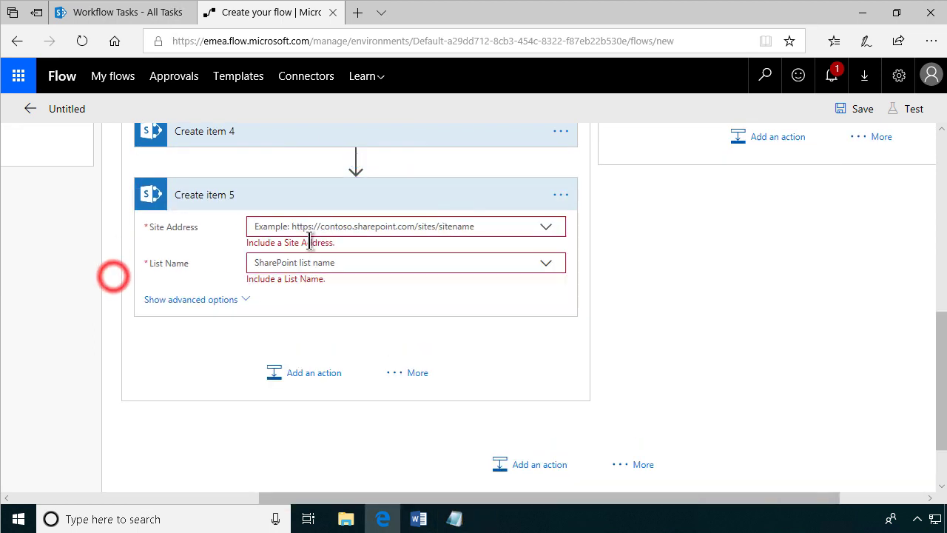
click(311, 227)
click(297, 305)
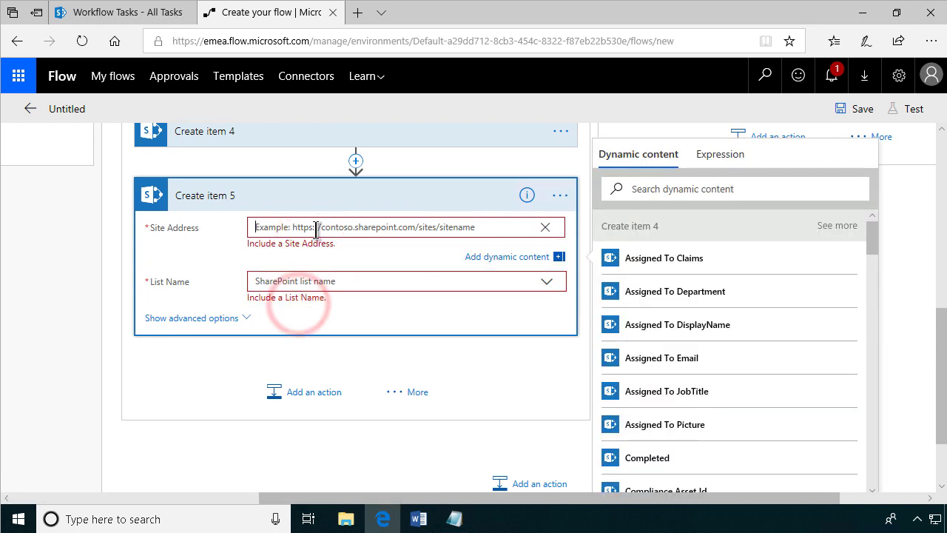
key(ctrl+v)
Set Create item 5's List Name to the custom value 'Workflow Tasks'.
click(333, 272)
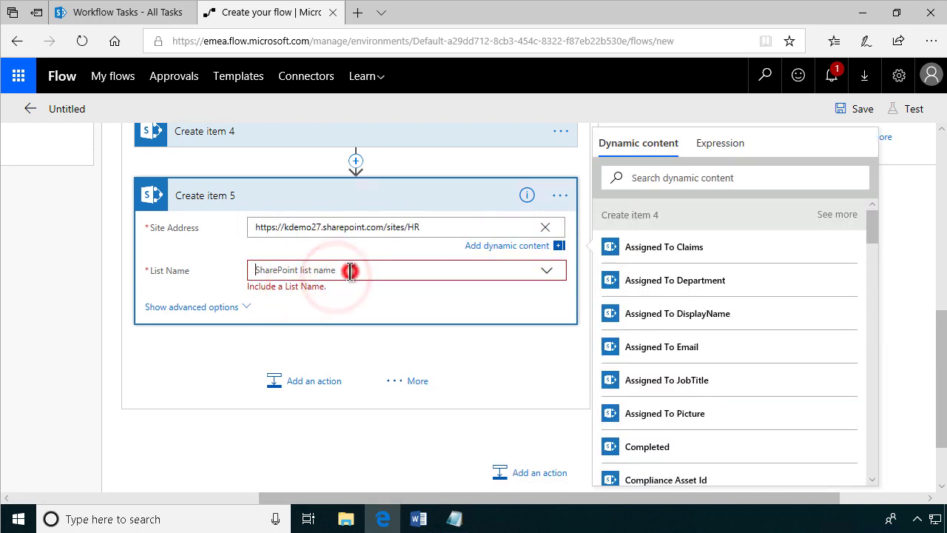
click(309, 295)
click(457, 520)
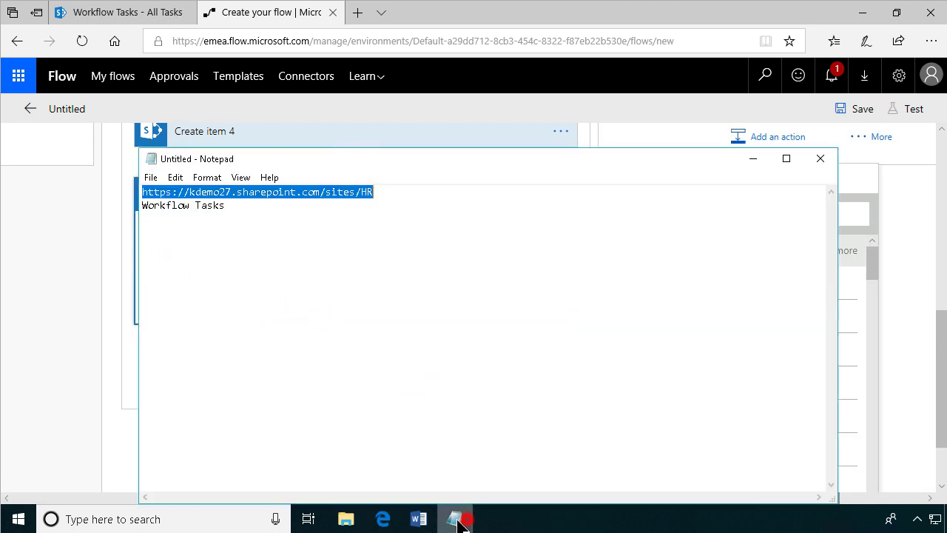
click(232, 211)
key(shift+Home)
key(ctrl+c)
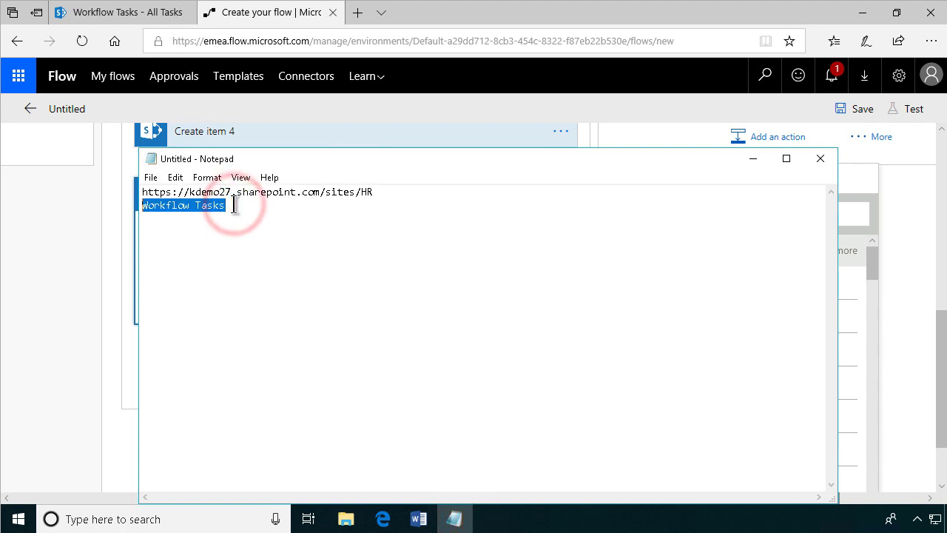
click(82, 279)
click(270, 252)
key(ctrl+v)
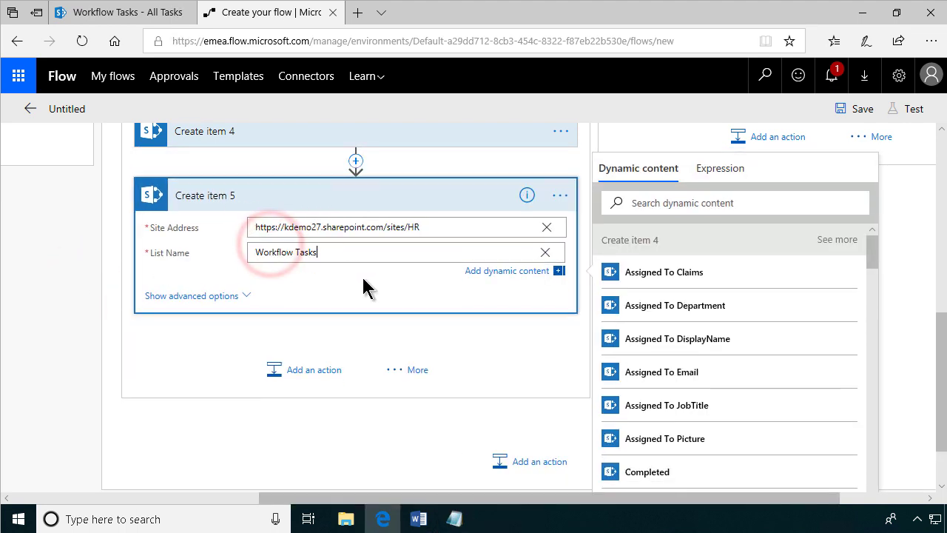
click(265, 203)
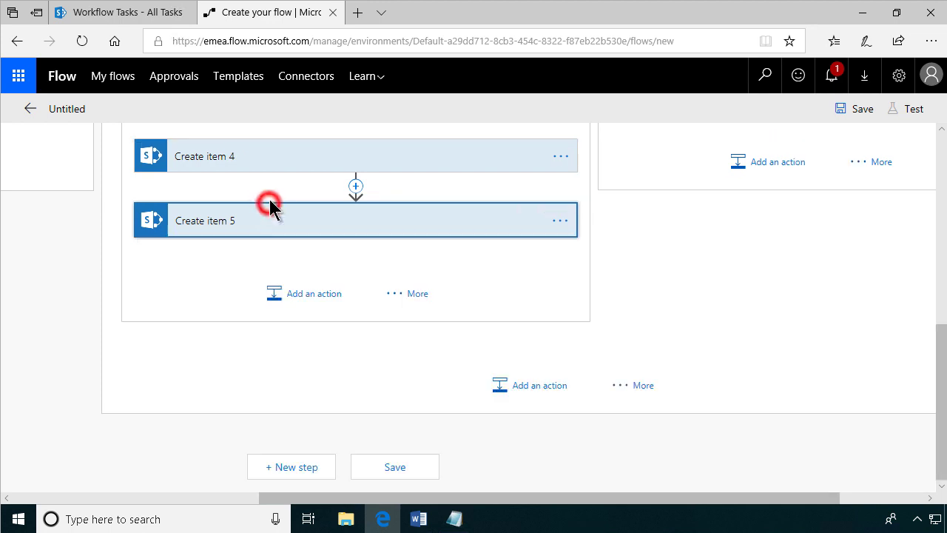
scroll(293, 229, up, 3)
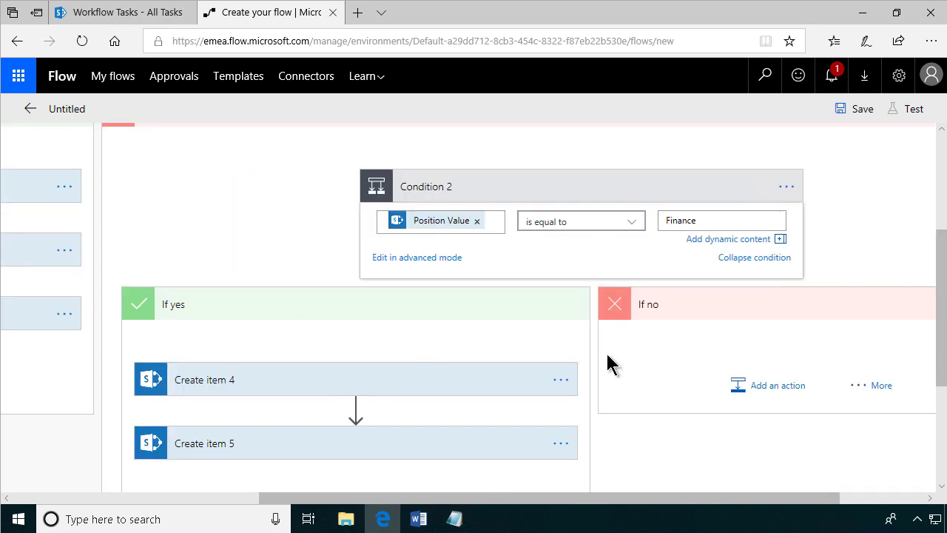
Add a SharePoint Create item to Condition 2's no branch with the HR site URL as Site Address.
click(772, 392)
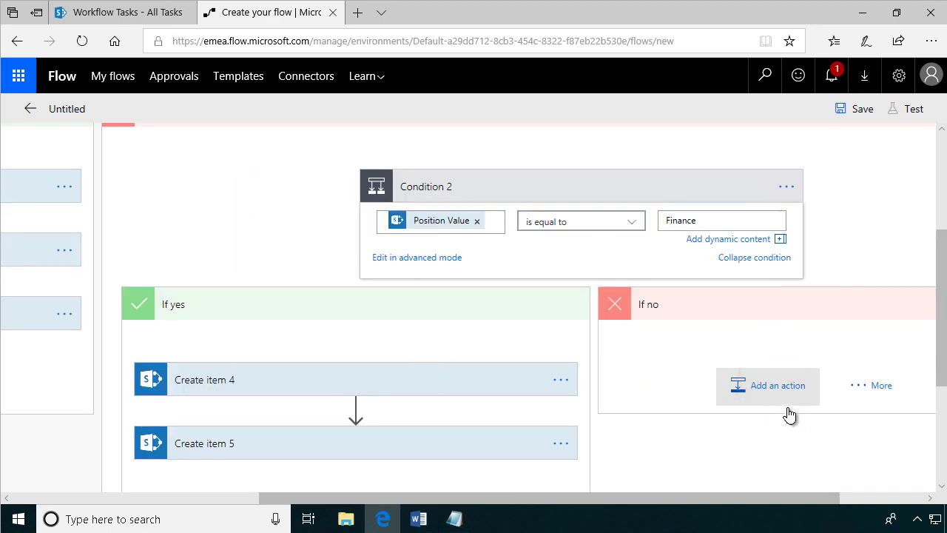
scroll(758, 466, down, 2)
drag(756, 497, 851, 494)
scroll(666, 400, down, 3)
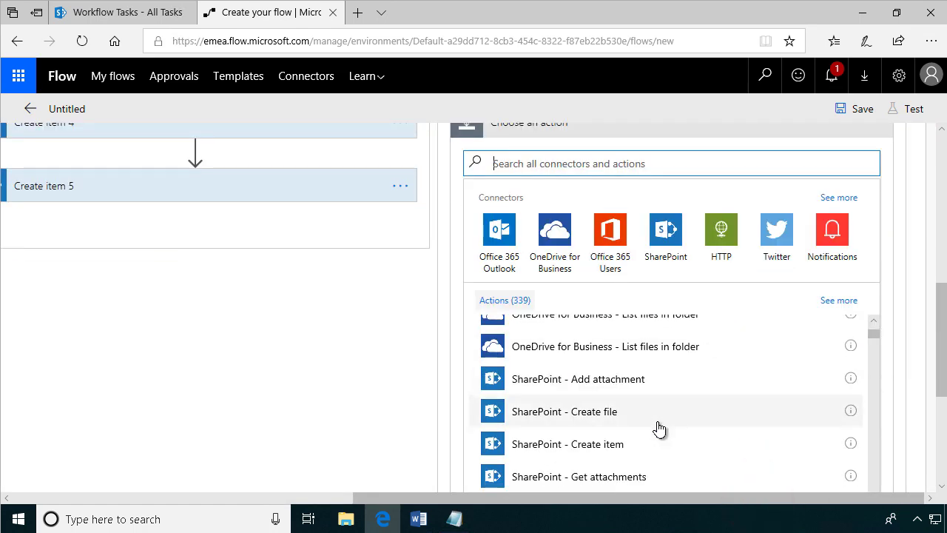
click(625, 444)
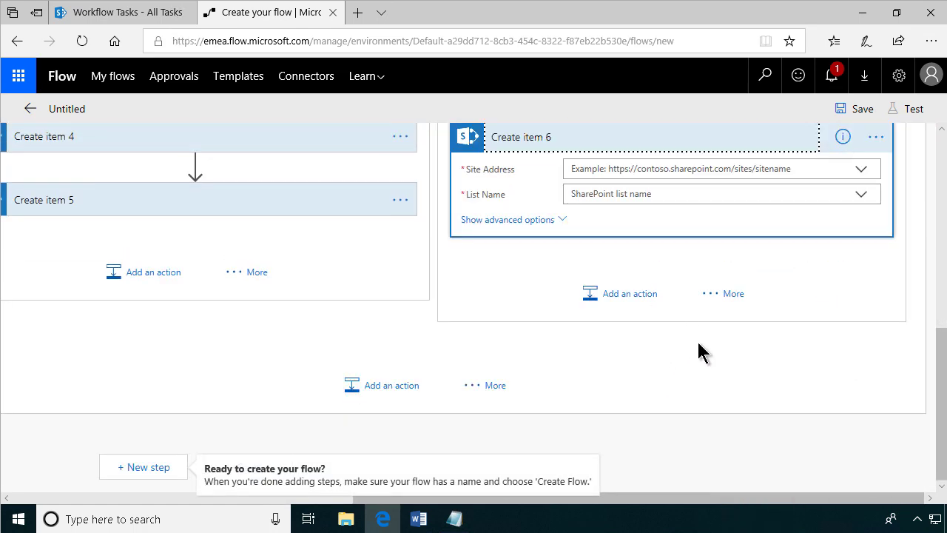
click(861, 170)
click(626, 247)
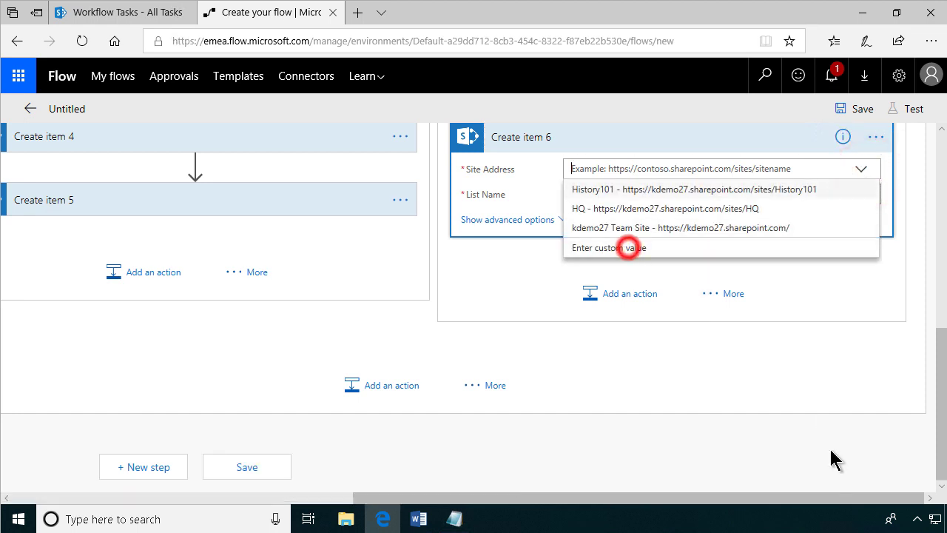
click(455, 519)
click(387, 195)
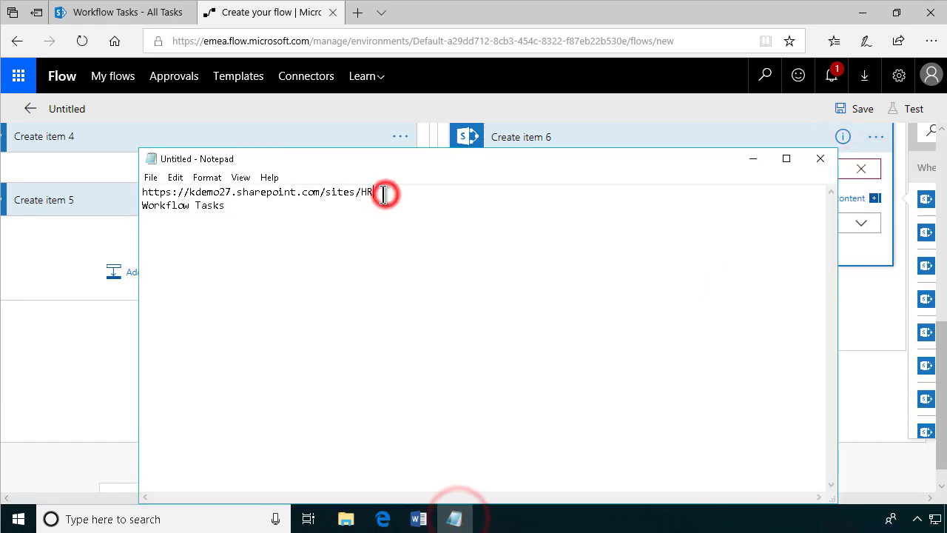
key(shift+Home)
key(ctrl+c)
click(72, 407)
click(655, 169)
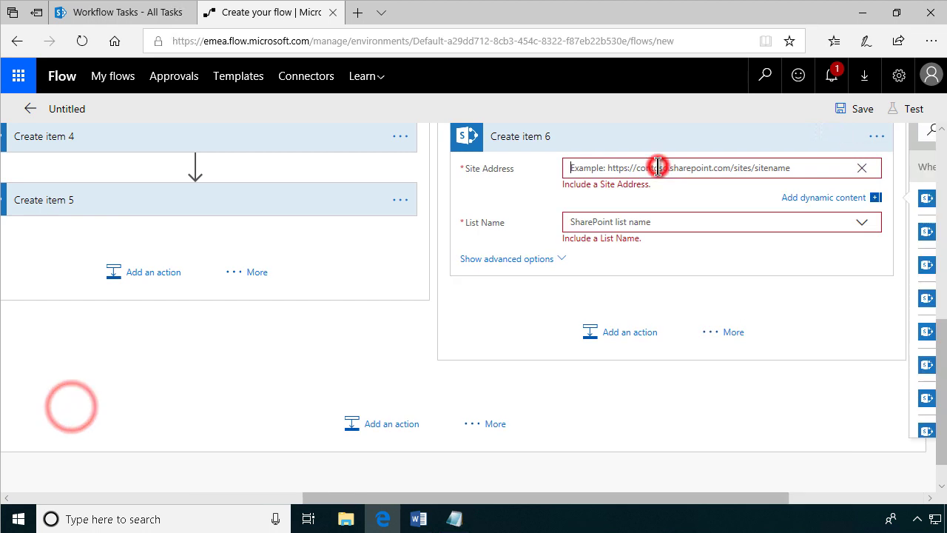
key(ctrl+v)
Set Create item 6's List Name to the custom value 'Workflow Tasks'.
click(674, 206)
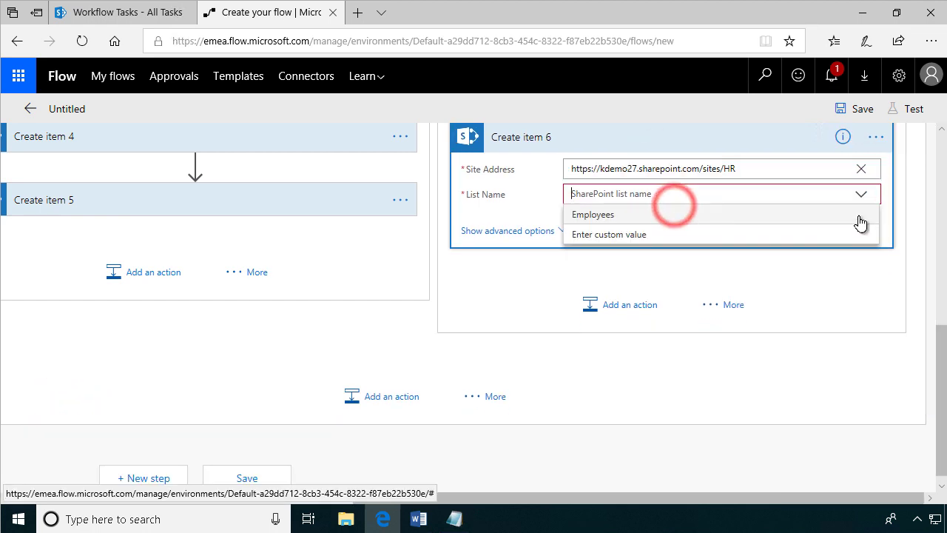
click(644, 232)
click(454, 518)
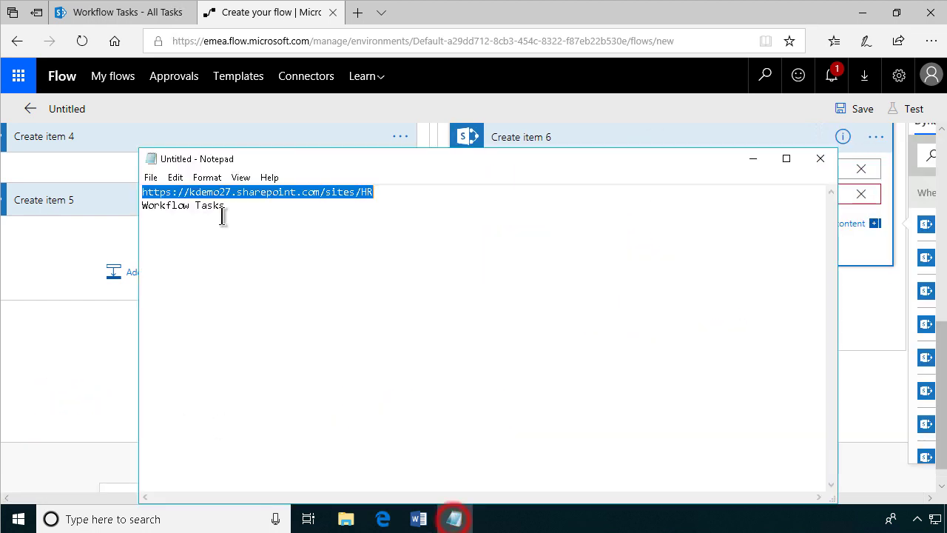
click(223, 205)
key(shift+Home)
key(ctrl+c)
click(68, 354)
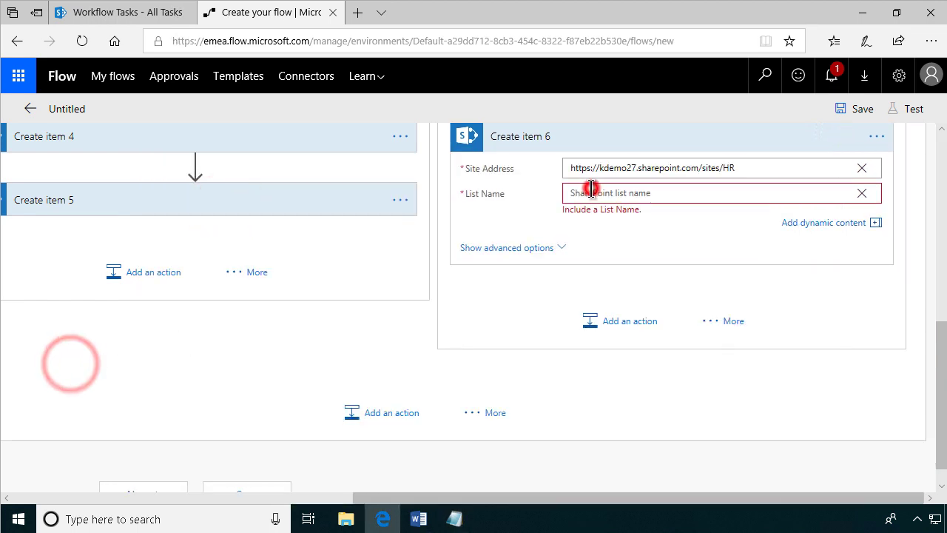
click(586, 193)
key(ctrl+v)
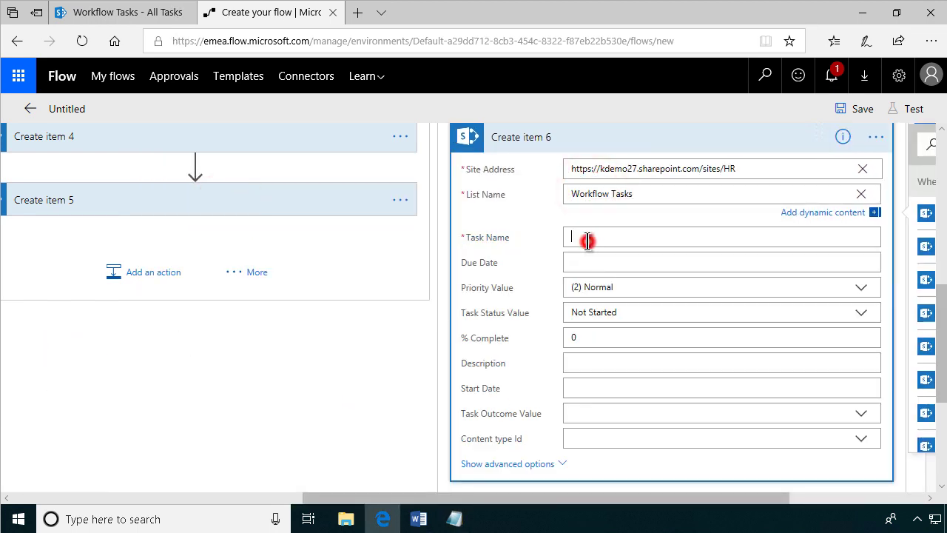
Name the task 'Tablet for' plus the employee's First Name and Last Name.
text(Tablet f)
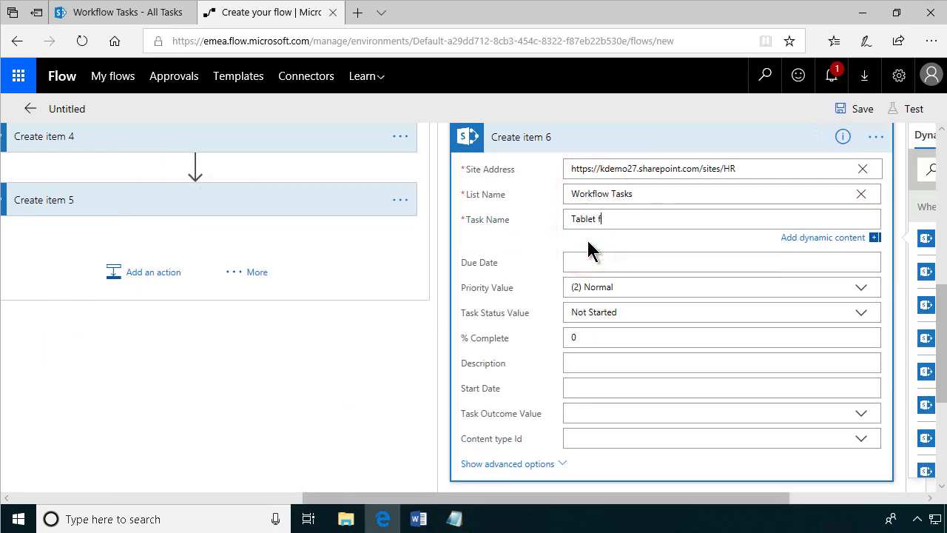
key(BackSpace)
text(for)
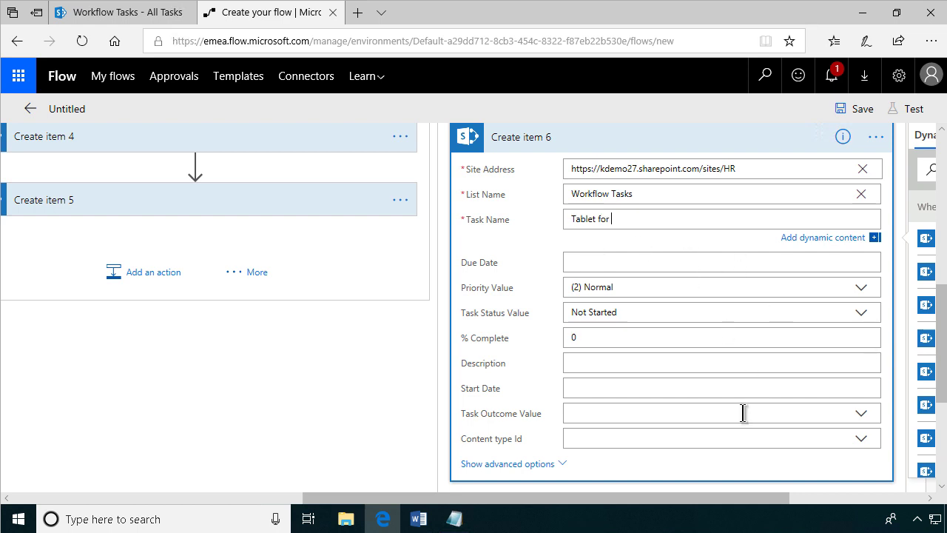
drag(693, 498, 826, 498)
click(687, 169)
text(first)
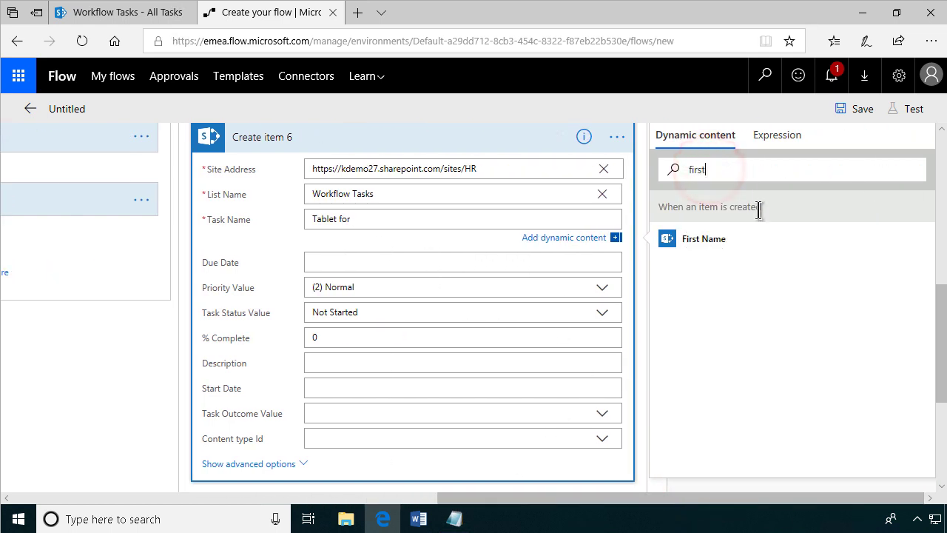
click(714, 238)
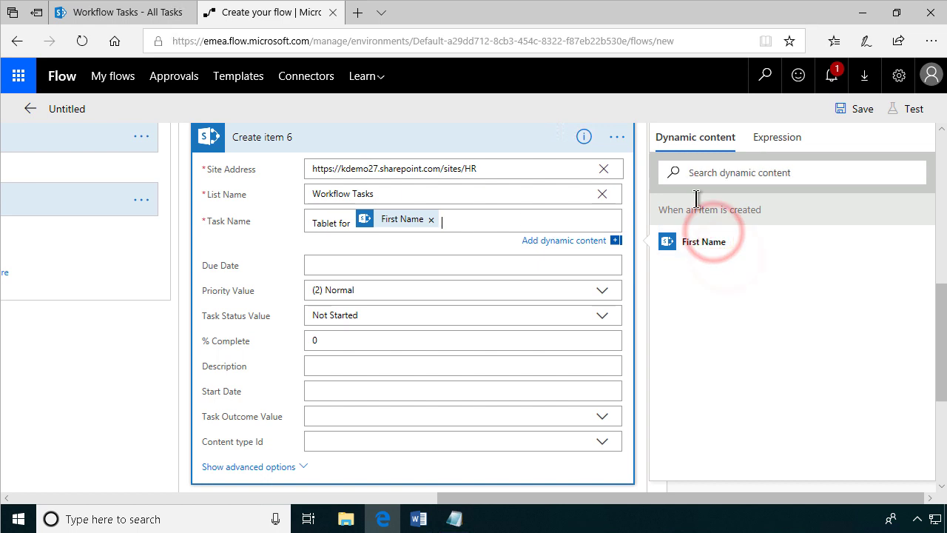
click(701, 173)
text(last)
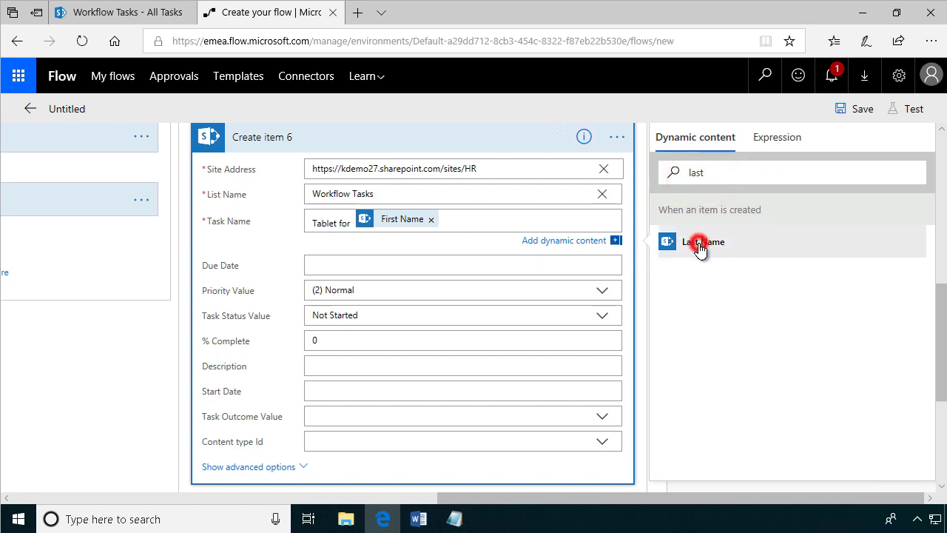
click(701, 242)
click(328, 141)
click(524, 137)
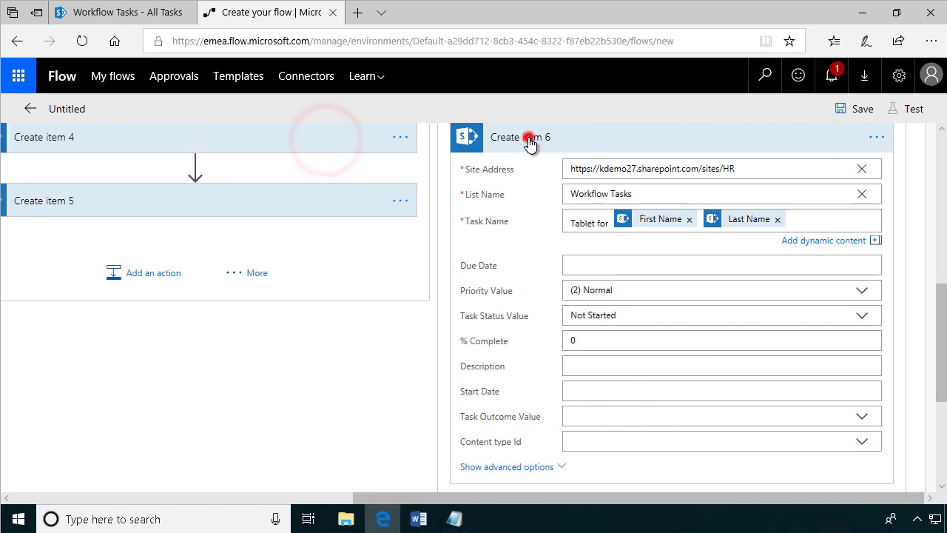
click(624, 230)
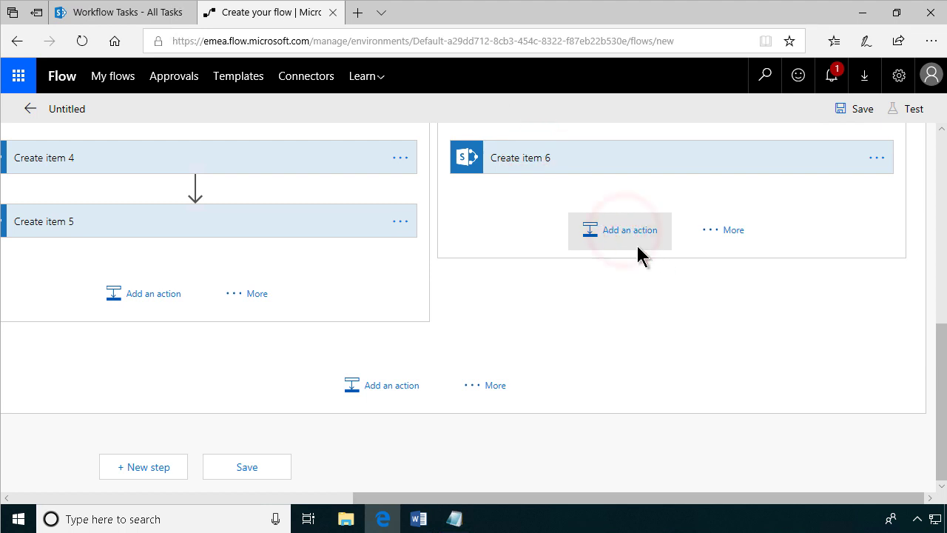
Add a SharePoint Create item action and paste the HR site URL as its custom site address.
text(create sharepoint item)
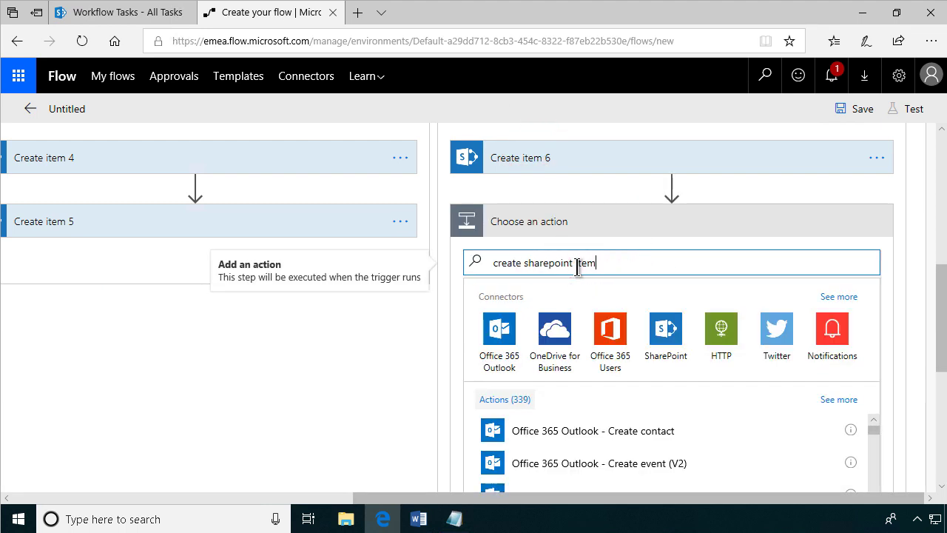
click(585, 432)
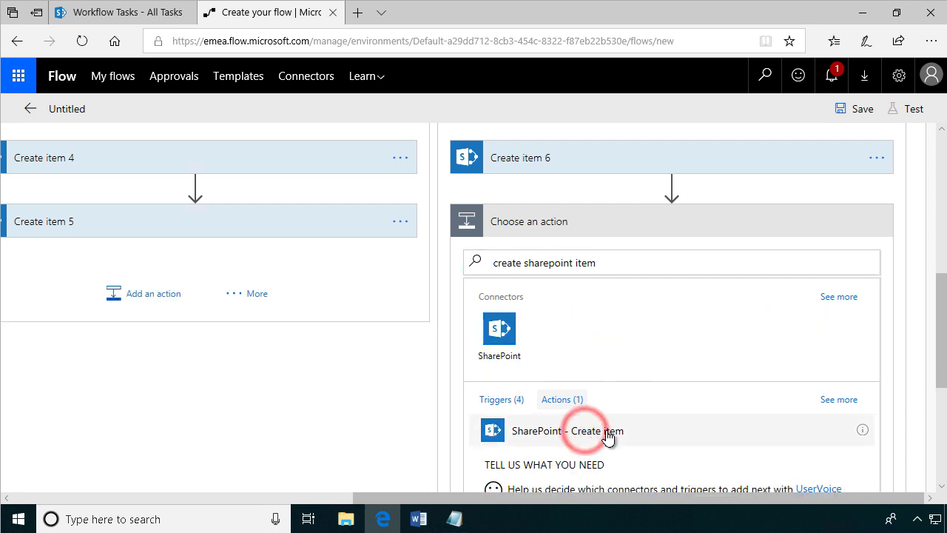
click(861, 253)
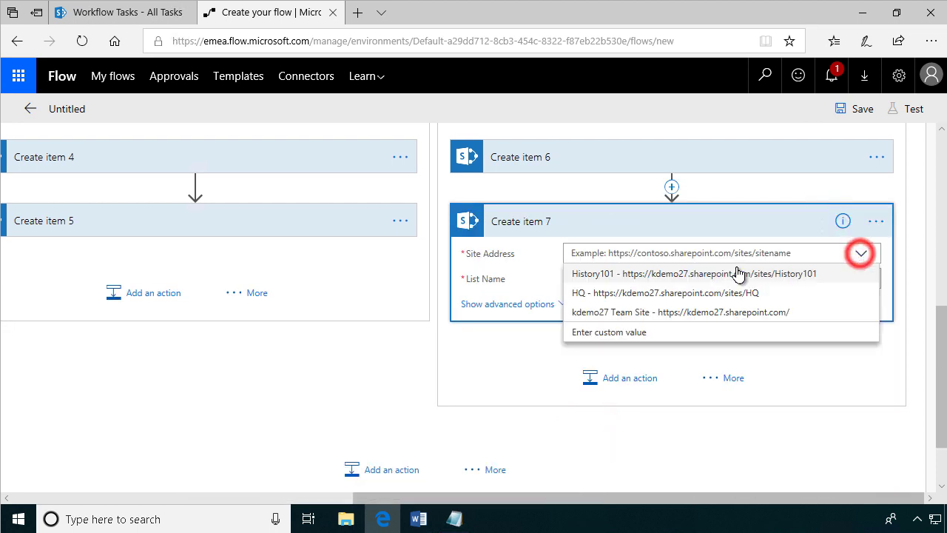
click(624, 330)
click(455, 519)
drag(381, 193, 91, 190)
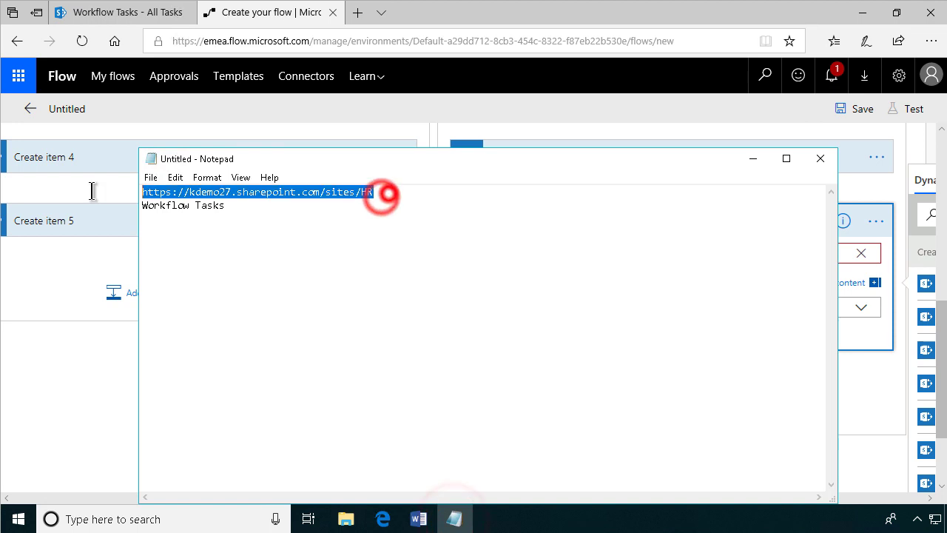
click(82, 390)
click(638, 253)
key(ctrl+v)
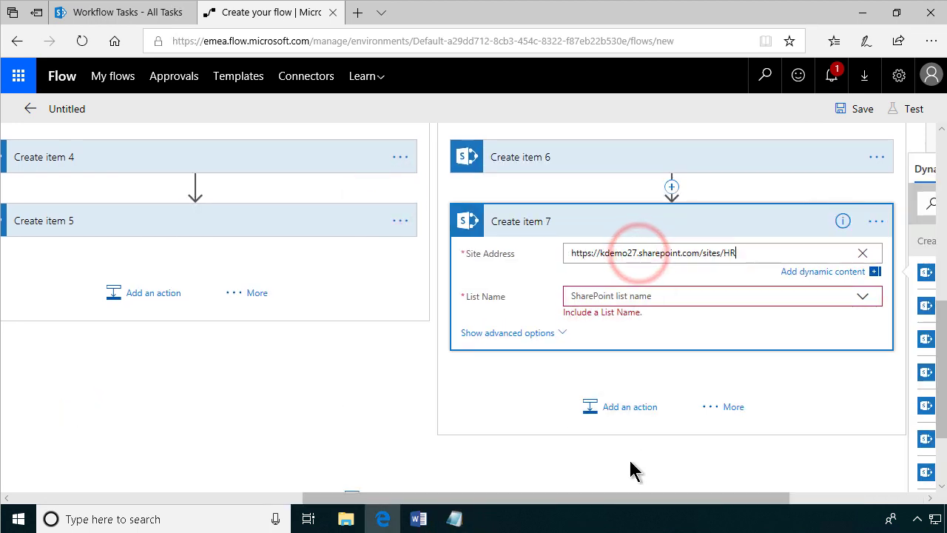
Set the Create item 7 list name to the custom value 'Workflow Tasks'.
click(455, 518)
drag(232, 205, 142, 205)
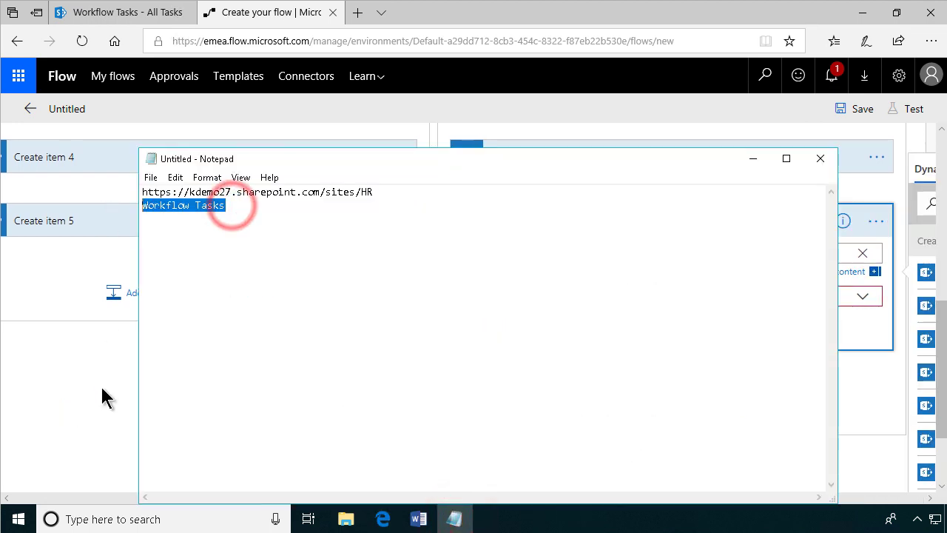
click(100, 384)
click(646, 284)
click(638, 317)
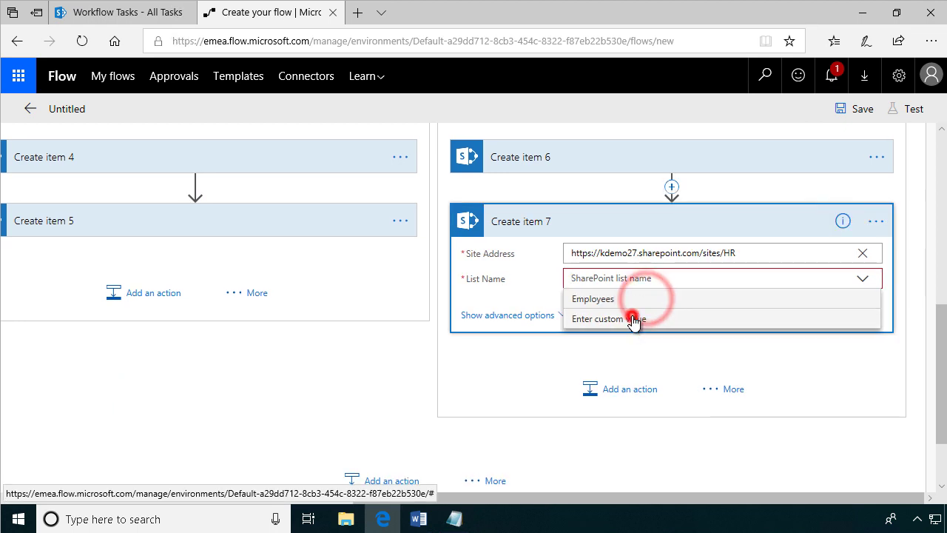
click(609, 277)
key(ctrl+v)
click(596, 318)
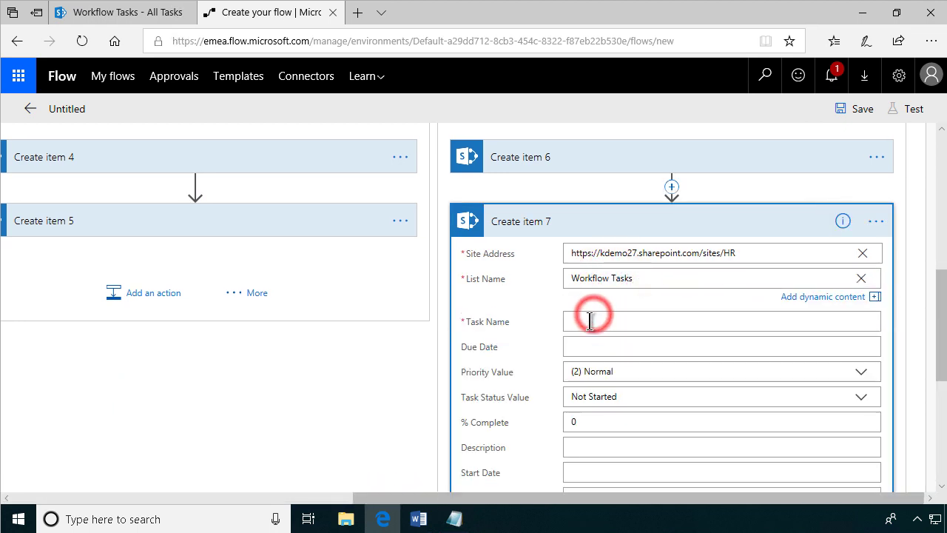
Set the task name to 'Protection gear for' followed by First Name and Last Name.
click(589, 323)
text(Protection gear for)
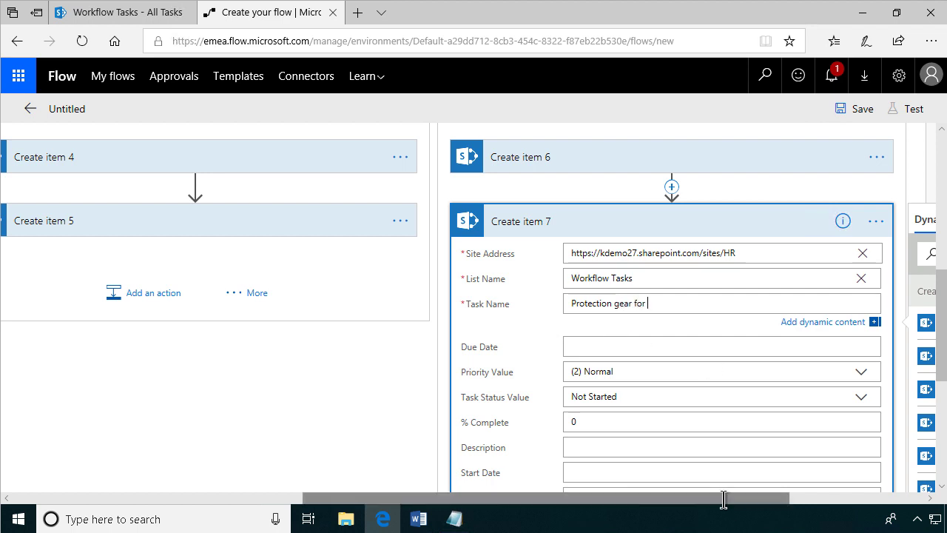
drag(723, 499, 856, 499)
click(729, 253)
text(first)
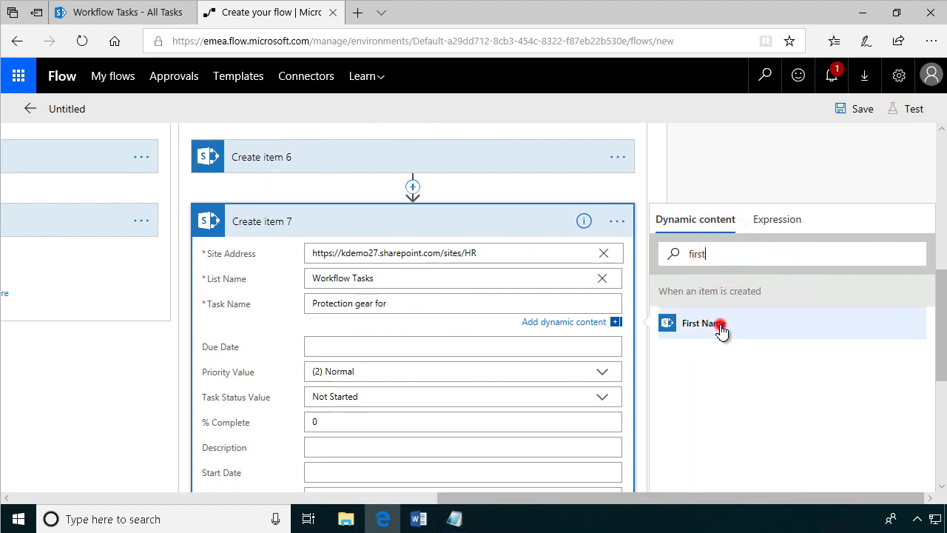
click(716, 325)
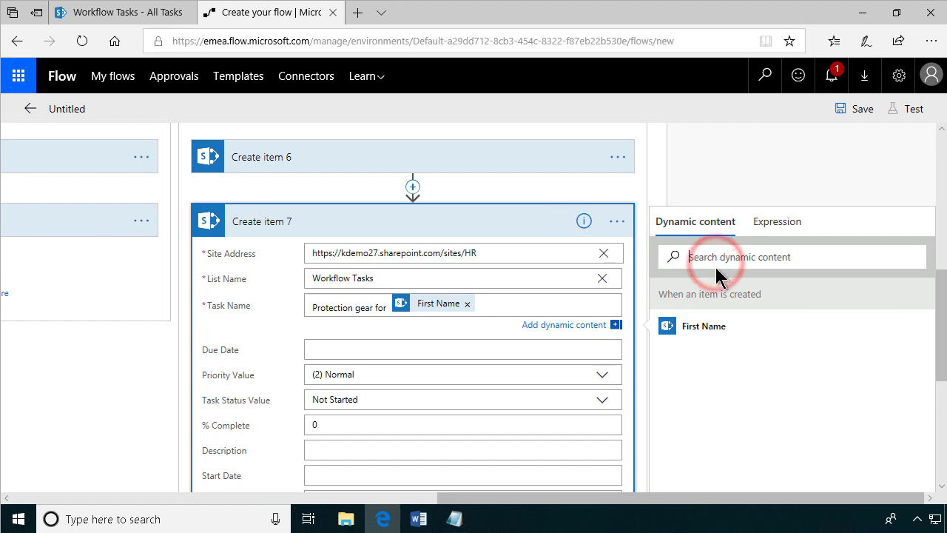
text(last)
click(687, 332)
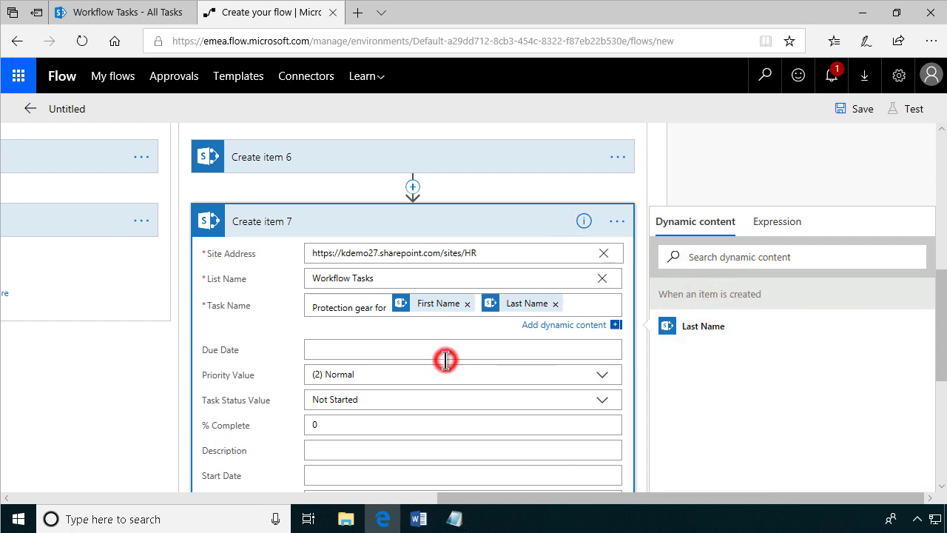
scroll(445, 360, up, 2)
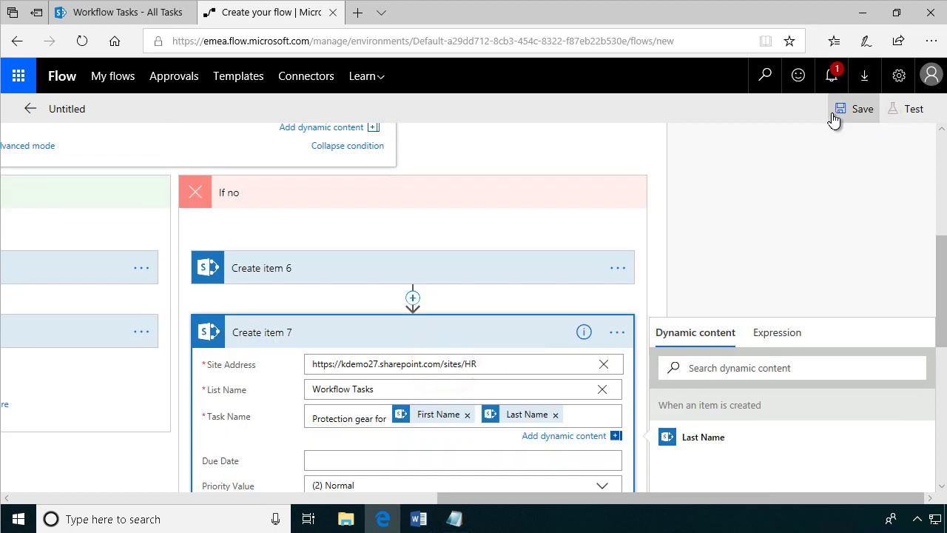
Save the flow, then make Create item 5's task name 'Desk for' plus First Name.
click(834, 116)
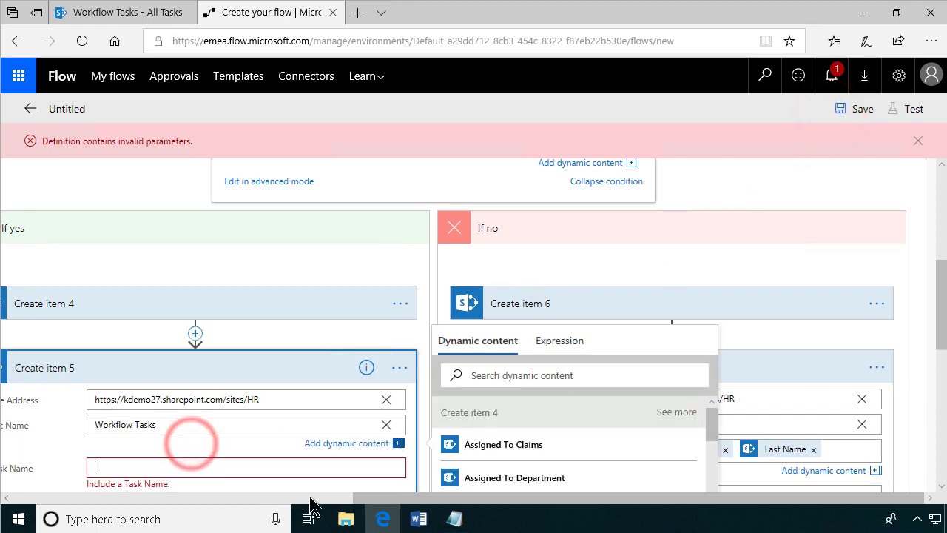
drag(373, 497, 234, 509)
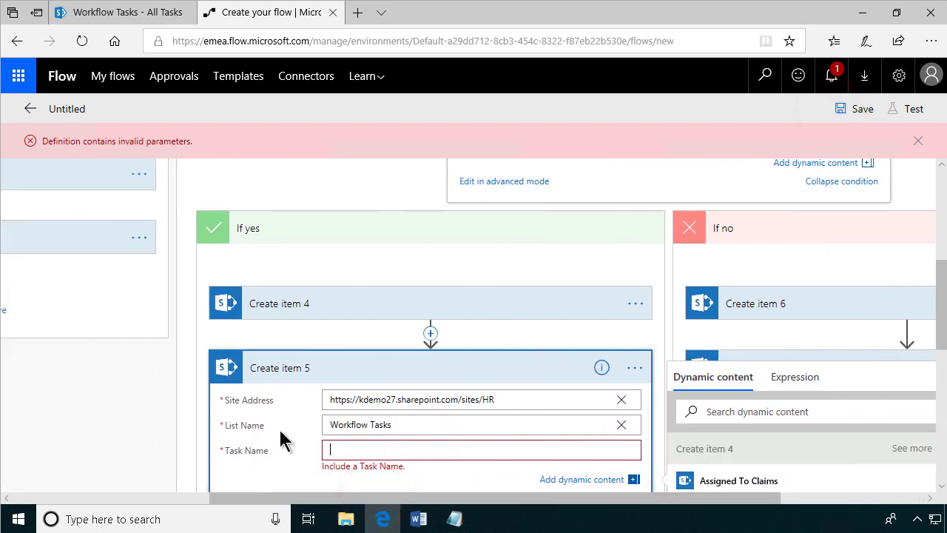
text(Desk for)
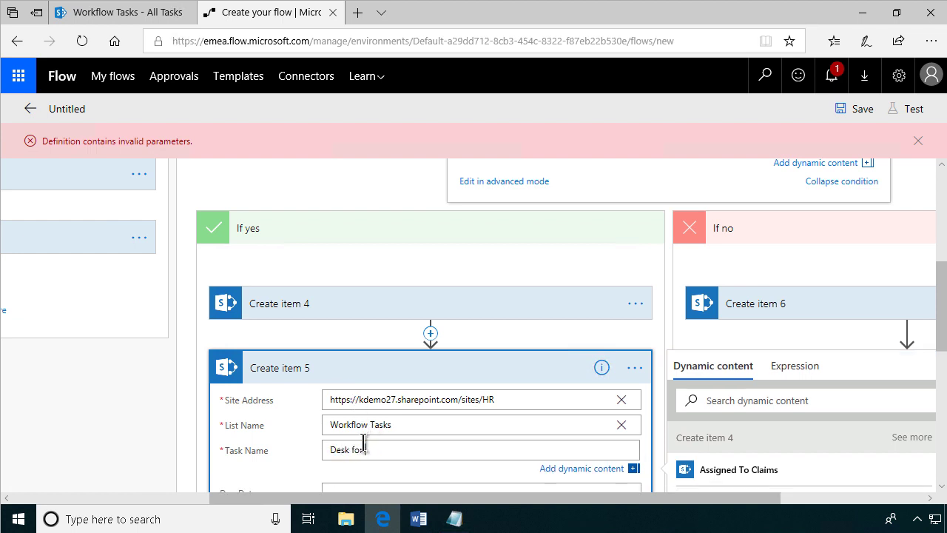
click(772, 403)
text(first)
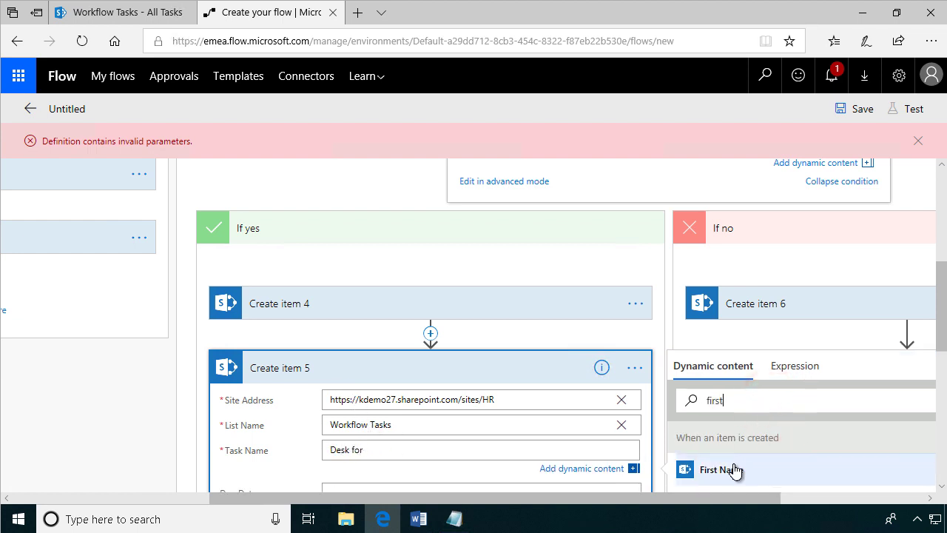
click(731, 469)
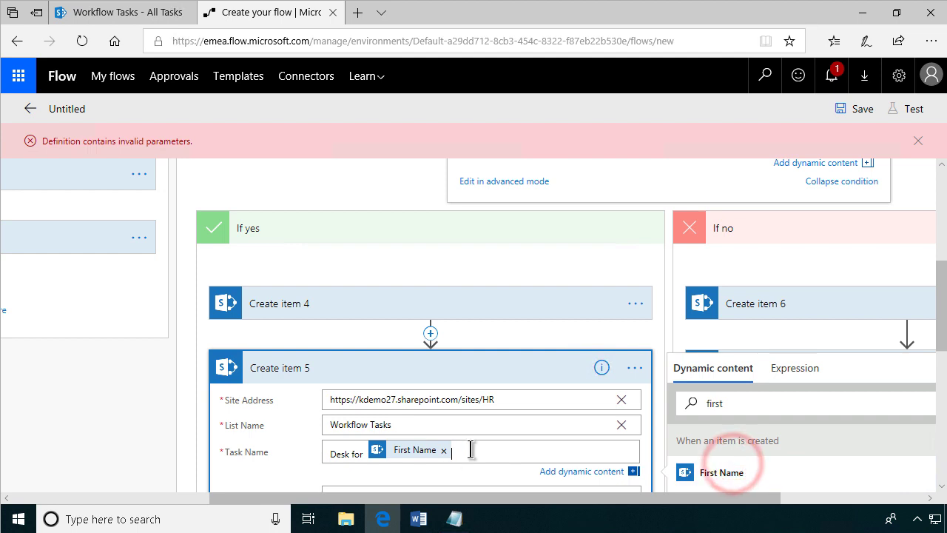
Append Last Name after First Name in the task name and save the flow.
click(474, 448)
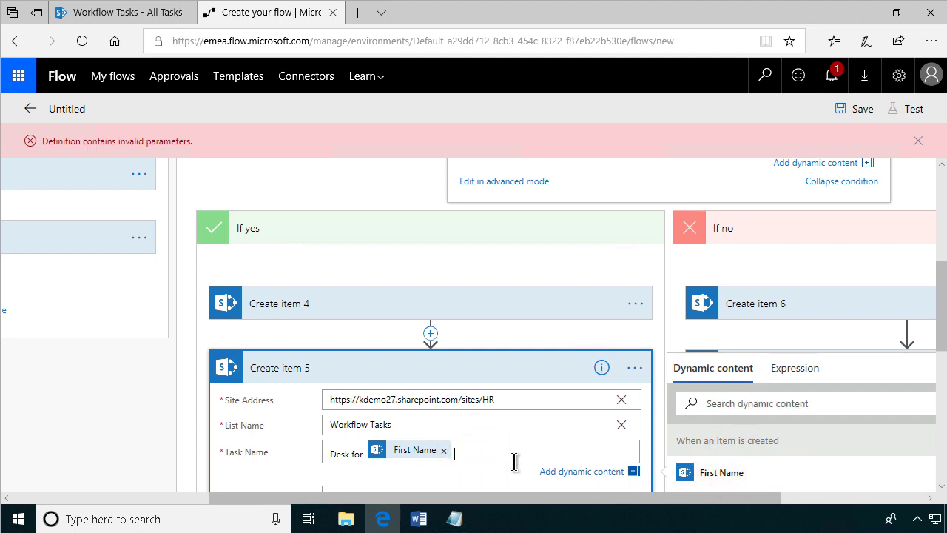
click(739, 409)
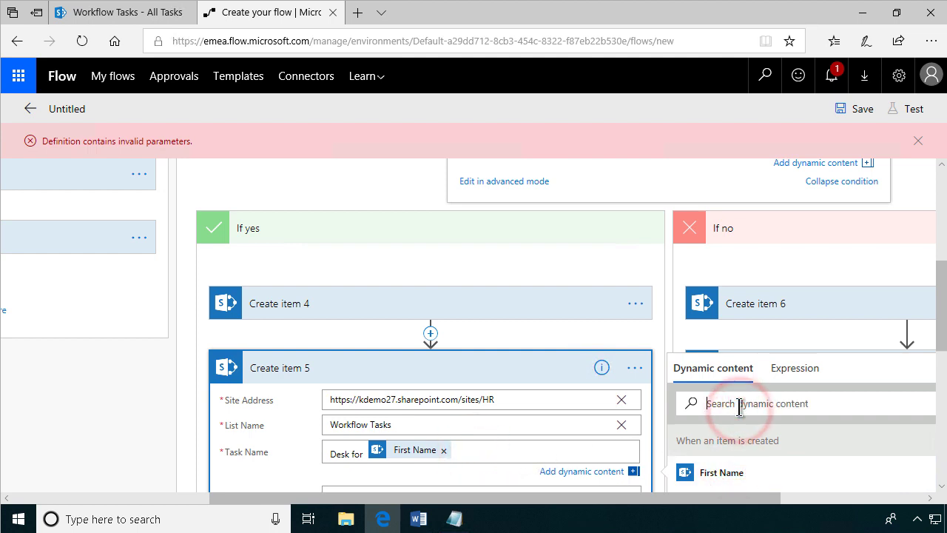
text(last)
click(719, 471)
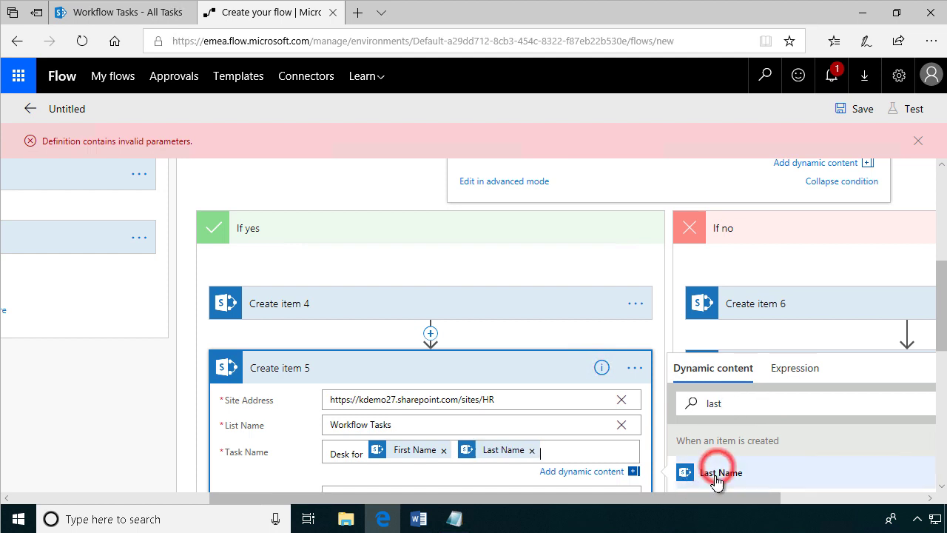
click(863, 124)
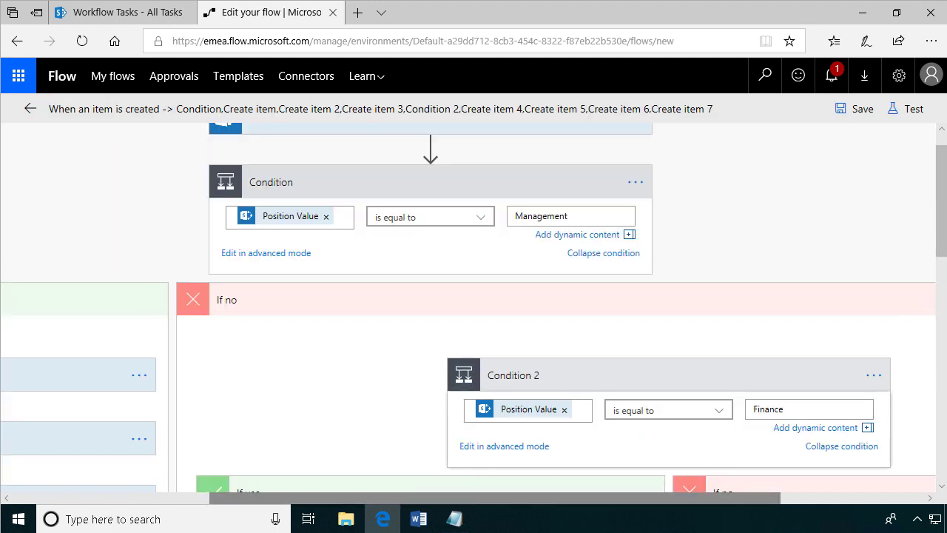
Rename the flow to 'New Employee Task' and save it.
click(247, 109)
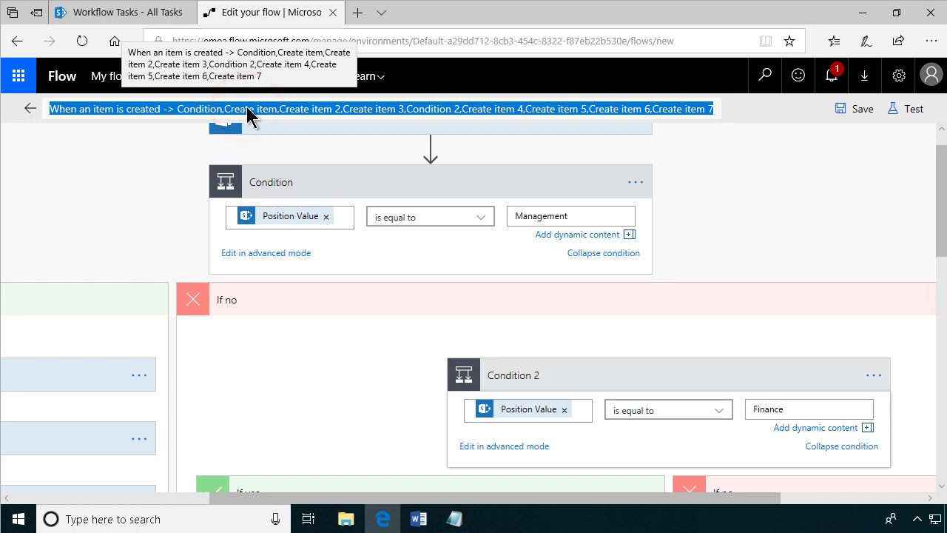
text(New Employee Task)
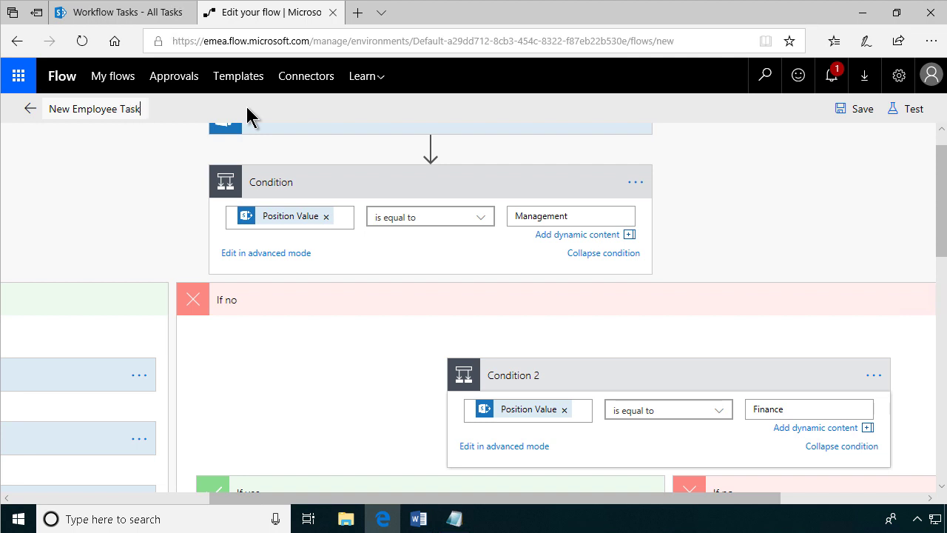
click(862, 110)
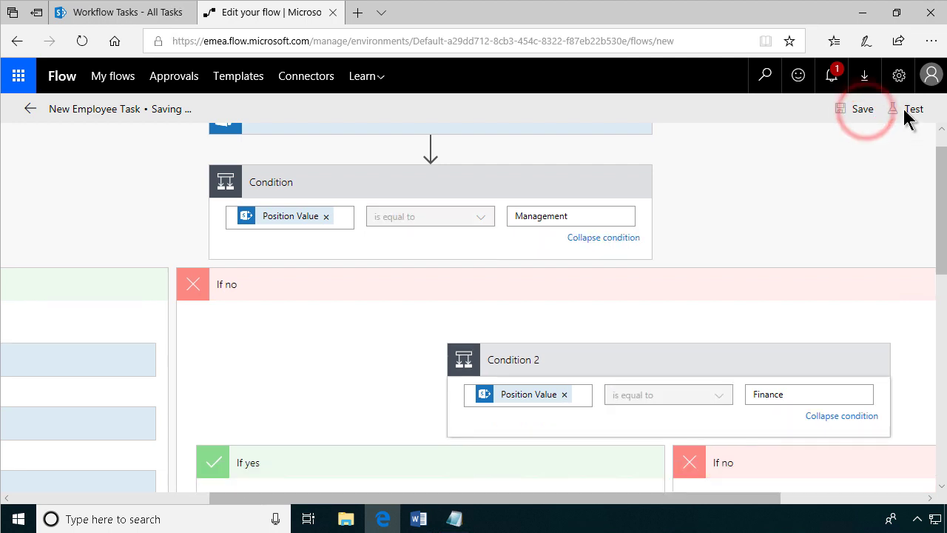
Start a test run set to wait for a manually performed trigger action.
click(912, 110)
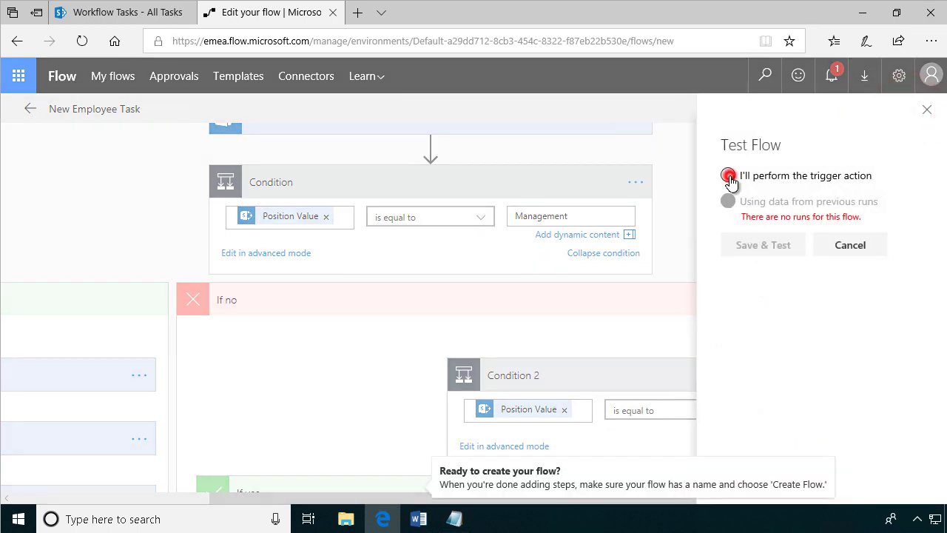
click(729, 176)
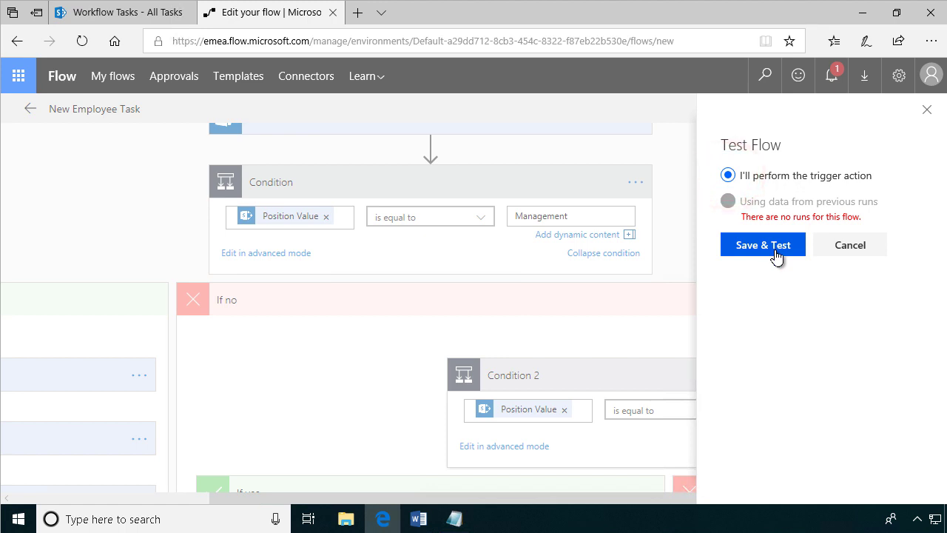
click(776, 252)
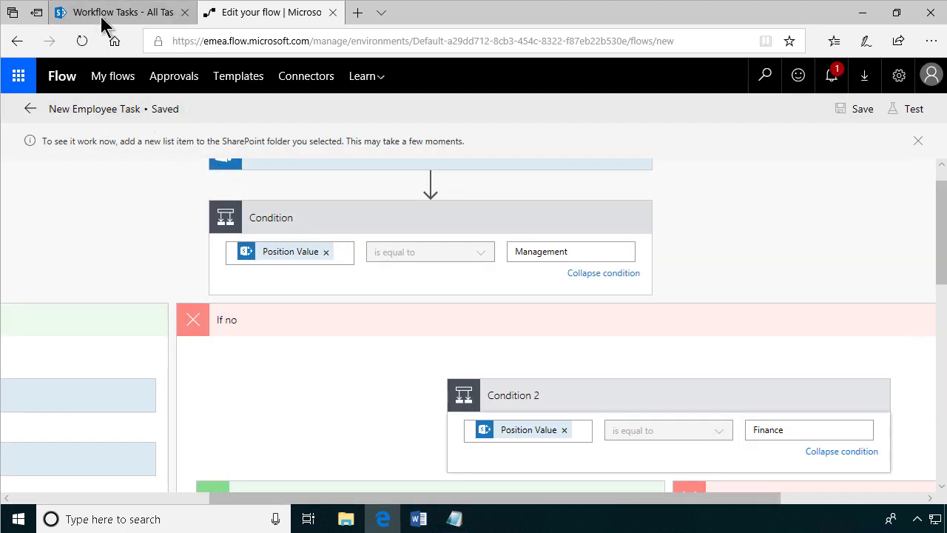
Start a new Employees list item and enter the employee's last name and e-mail address.
click(108, 13)
click(59, 373)
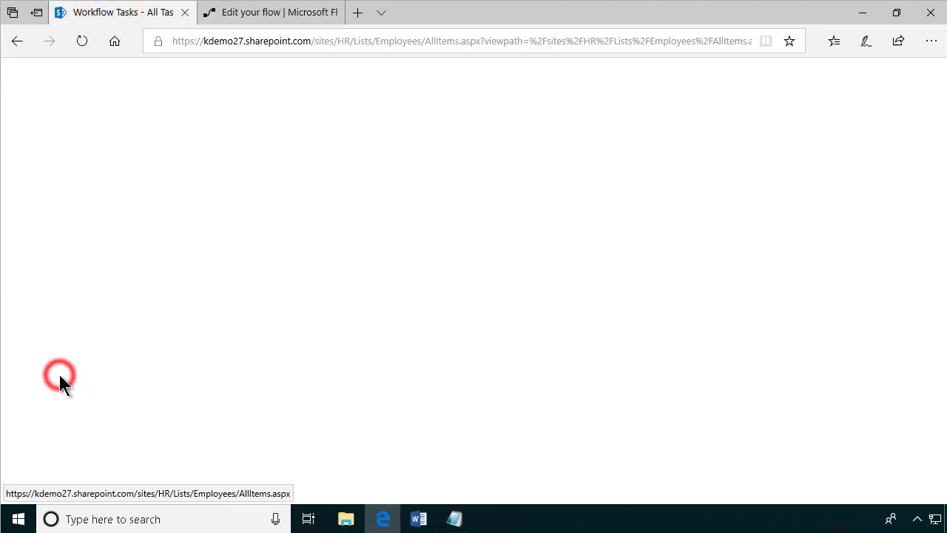
click(209, 214)
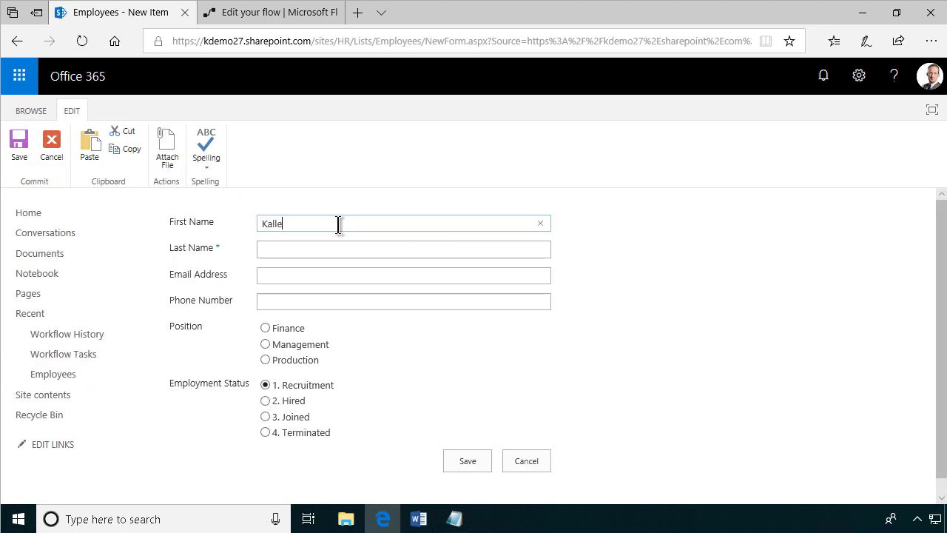
key(Tab)
text(Kula)
key(Tab)
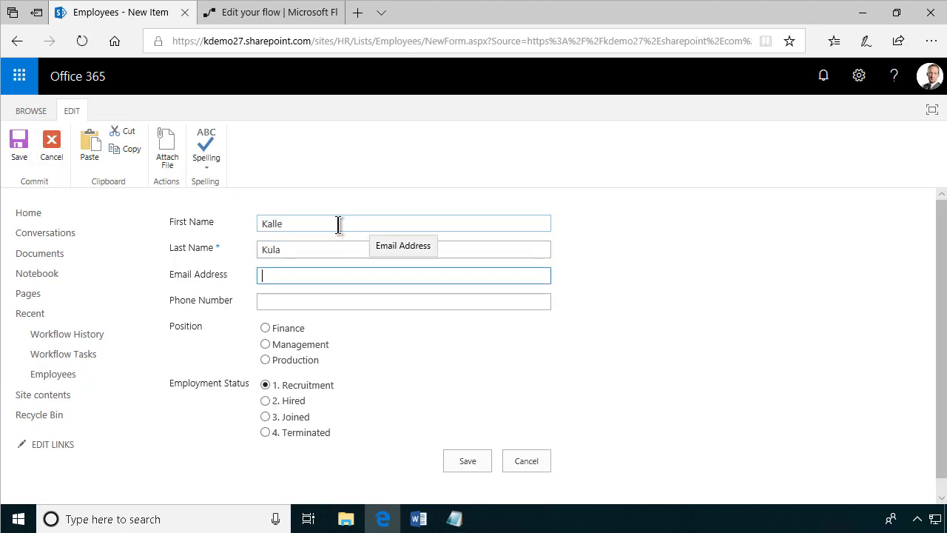
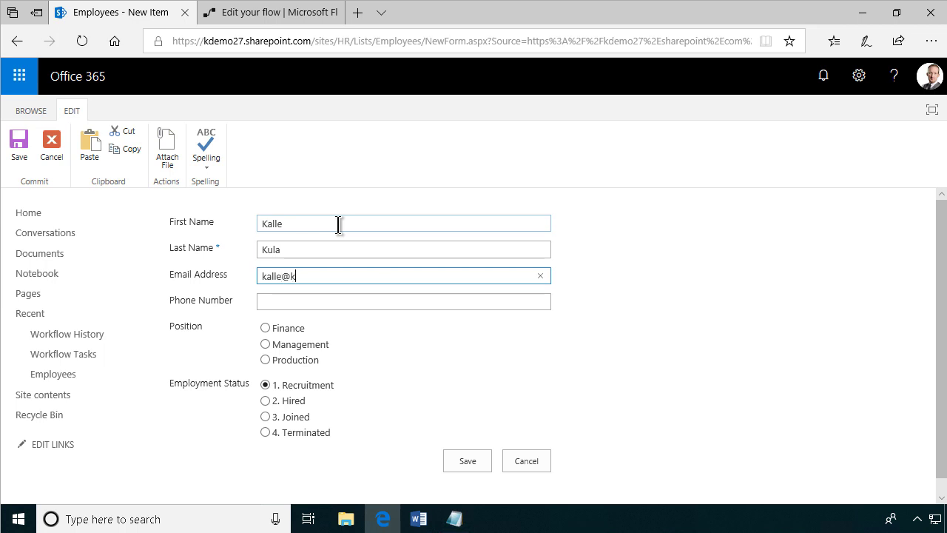
Enter the employee's phone number, set Position to Finance, and save the item.
key(Tab)
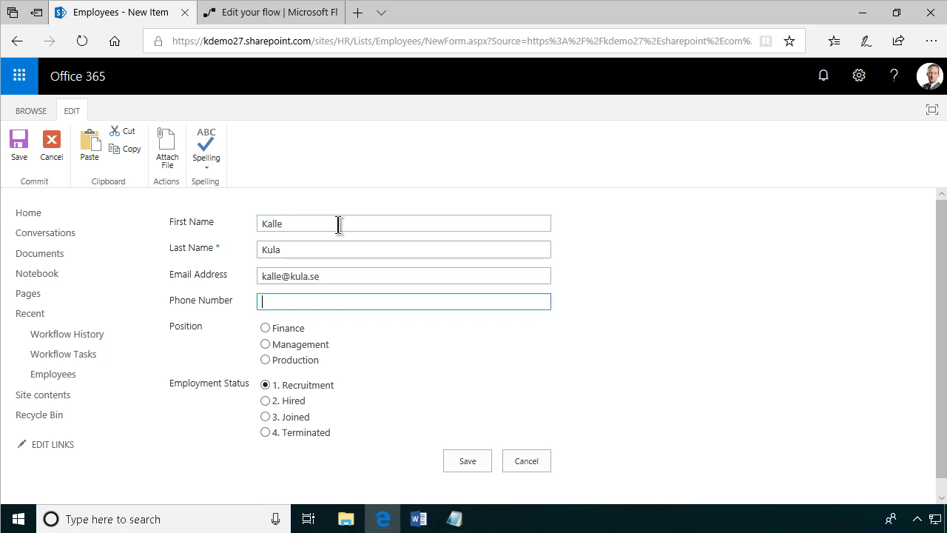
text(45464)
key(Tab)
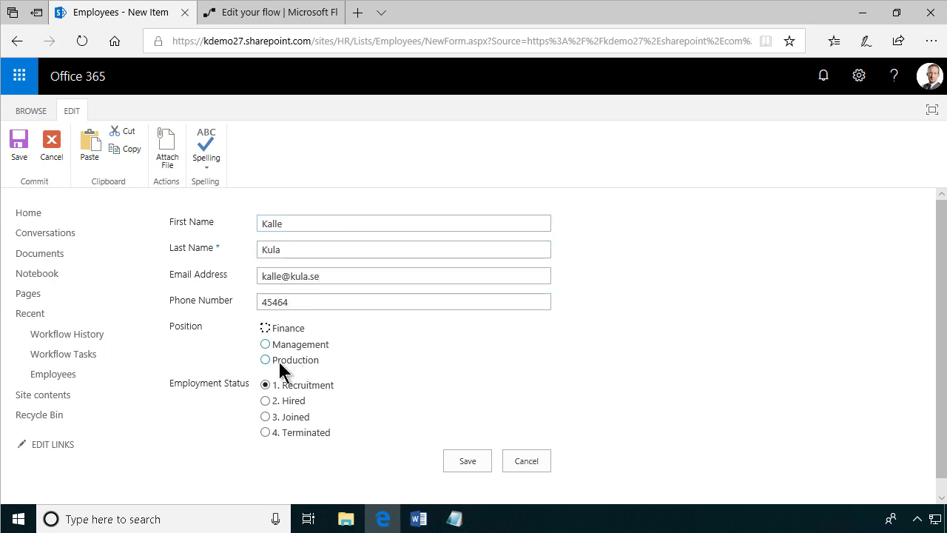
click(266, 360)
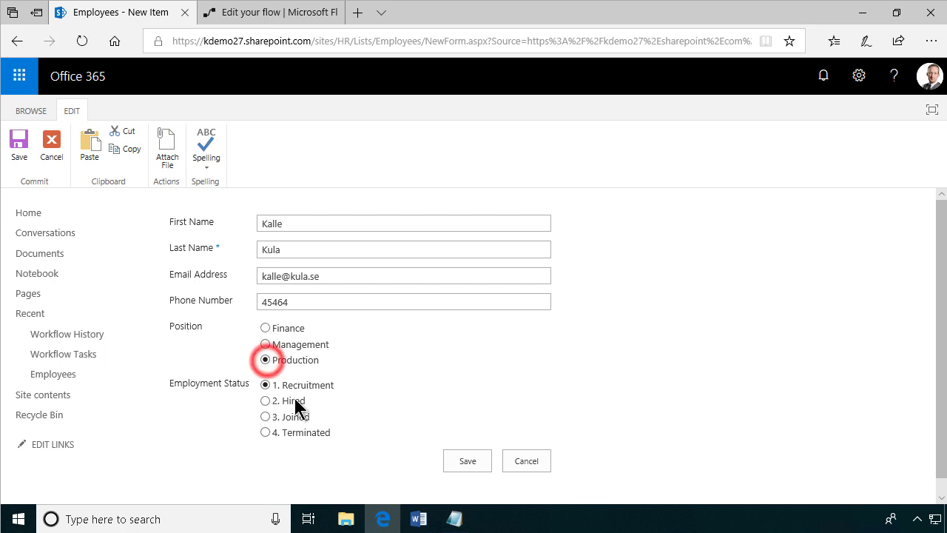
click(266, 328)
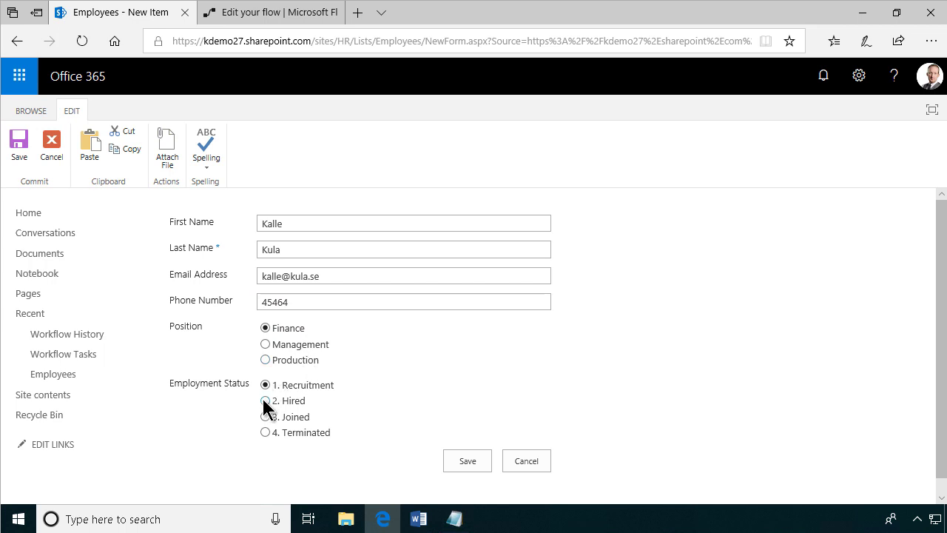
click(464, 462)
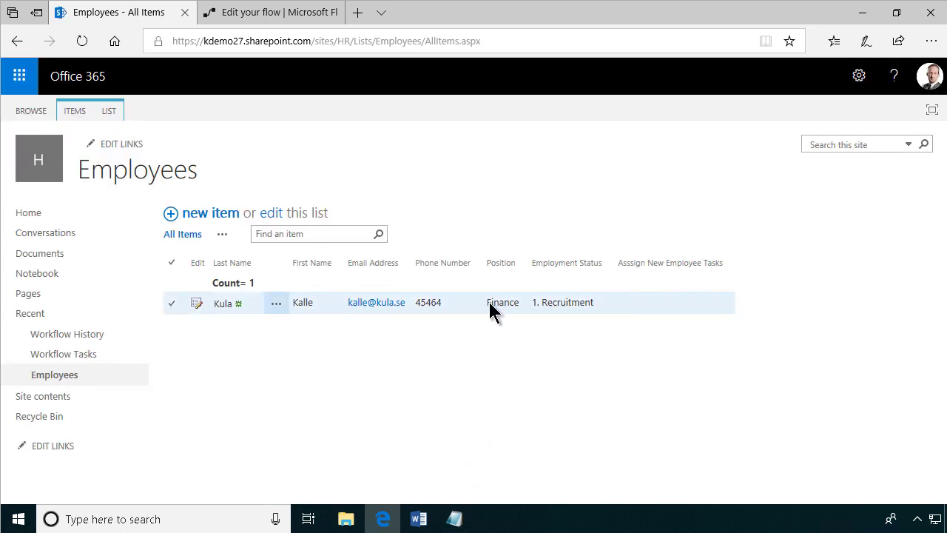
Check the flow run, refresh Workflow Tasks to see 'Computer for' and 'Desk for', and compare with the document.
click(72, 355)
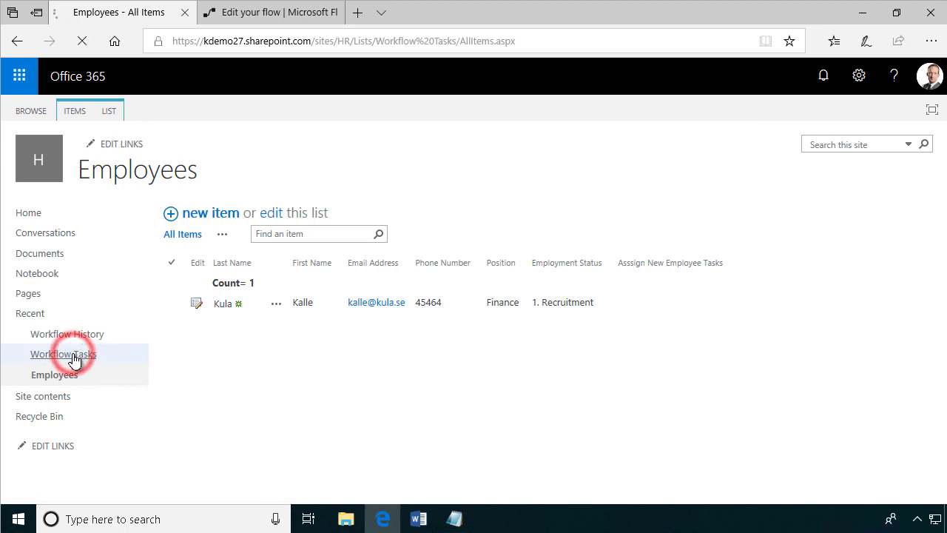
click(249, 18)
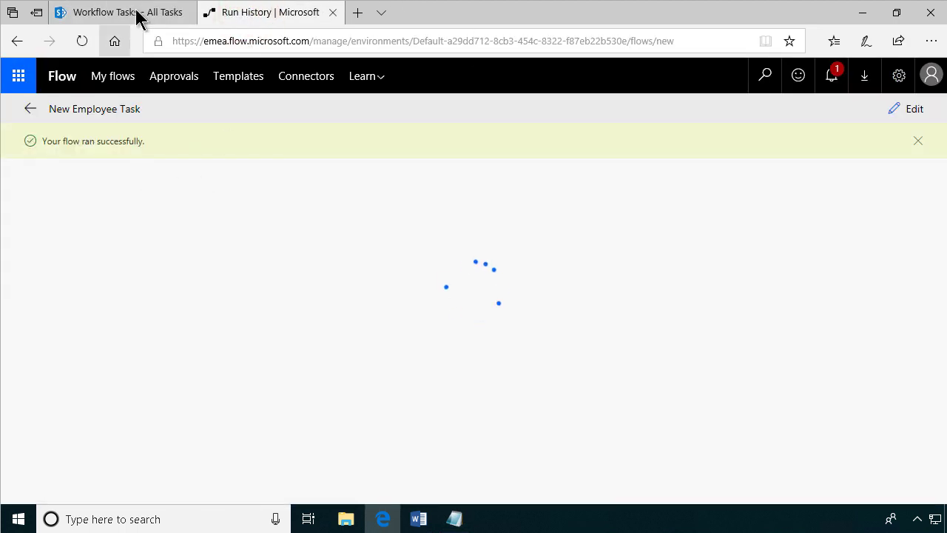
click(140, 14)
click(81, 41)
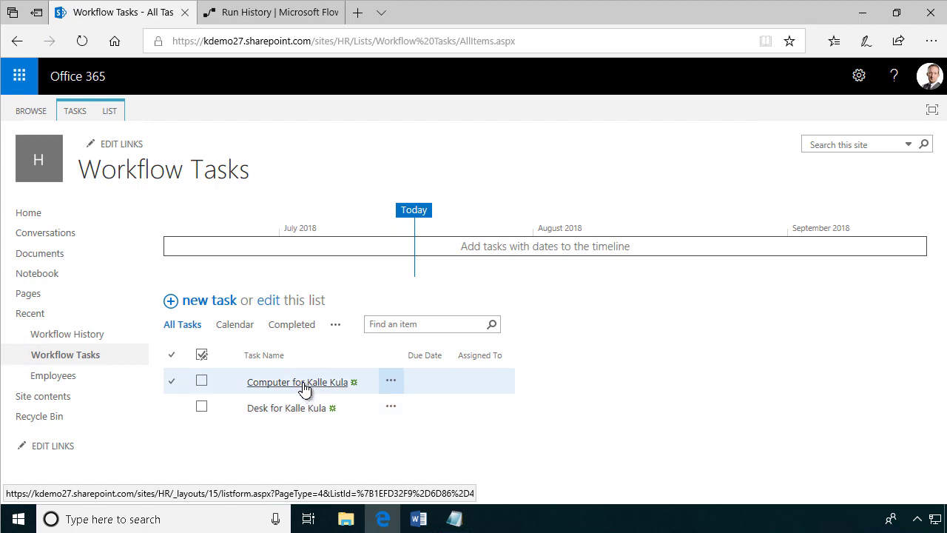
click(426, 526)
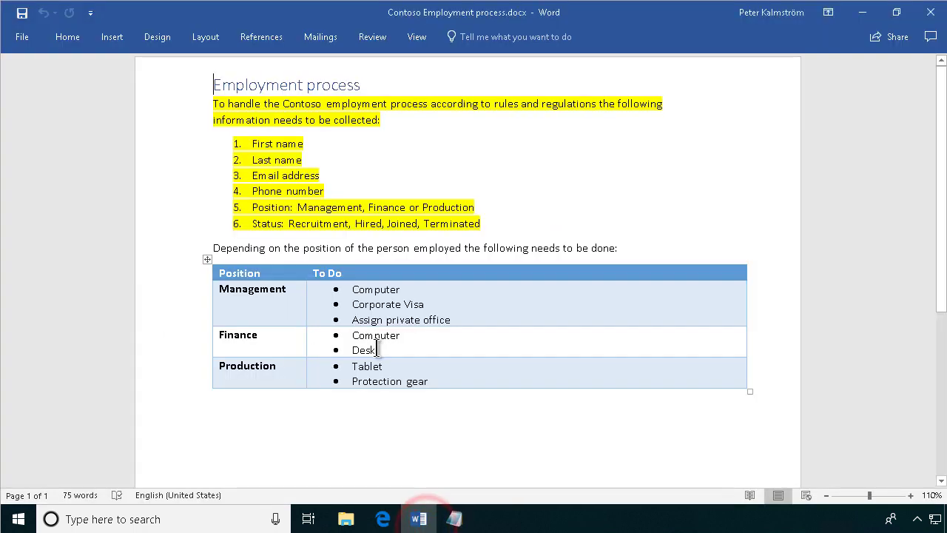
click(862, 12)
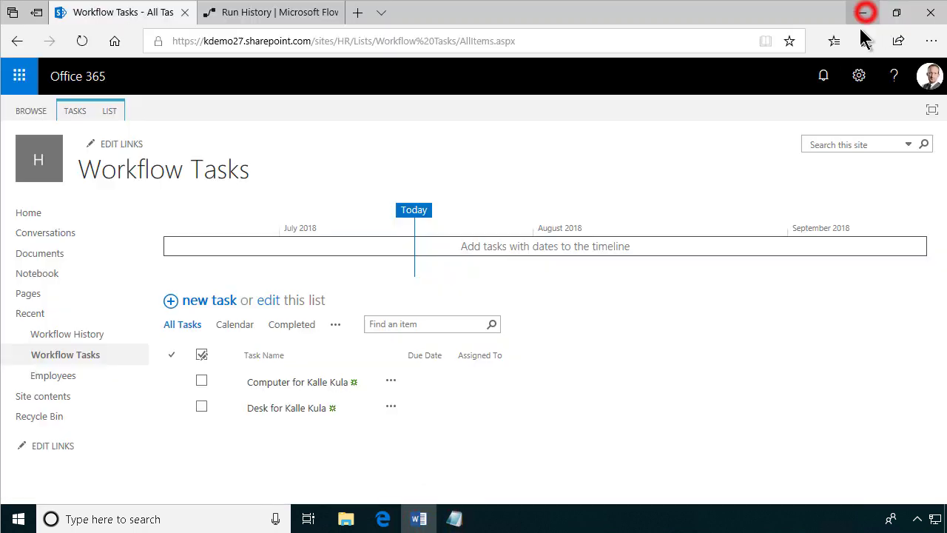
click(283, 13)
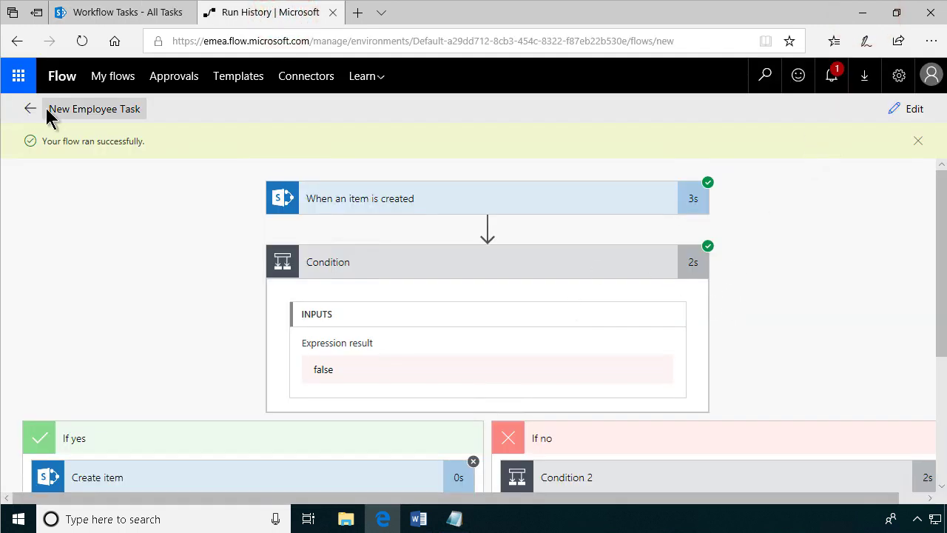
Leave the run history for My flows, then bring the Contoso Employment process document forward.
click(114, 83)
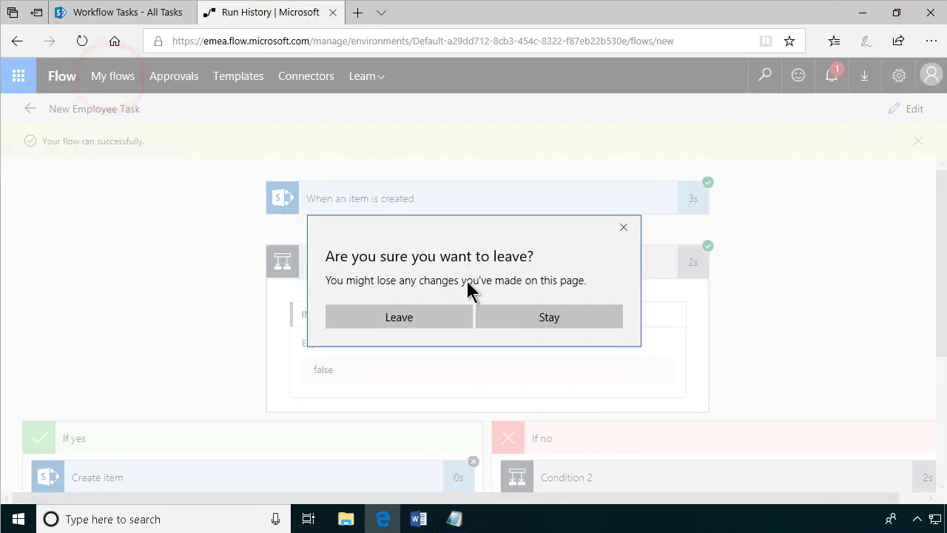
click(425, 318)
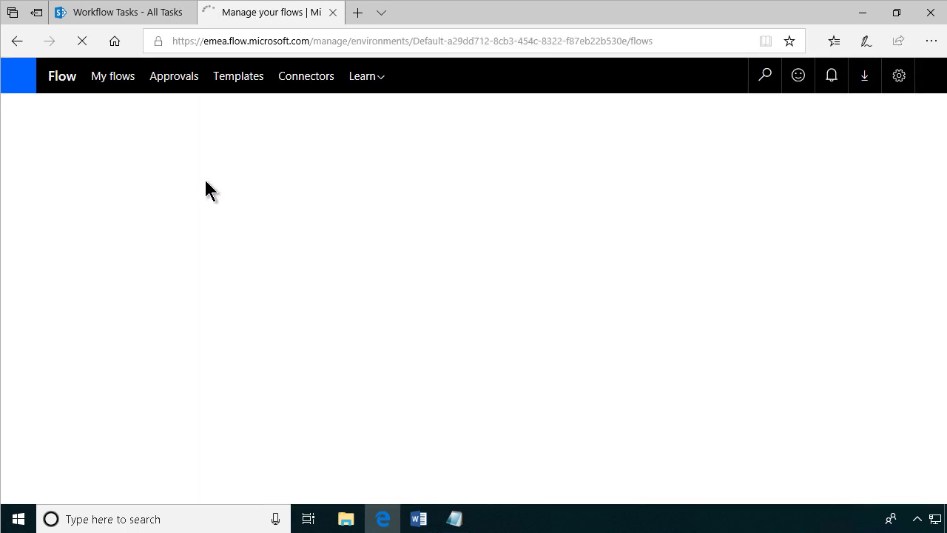
mouse_move(426, 522)
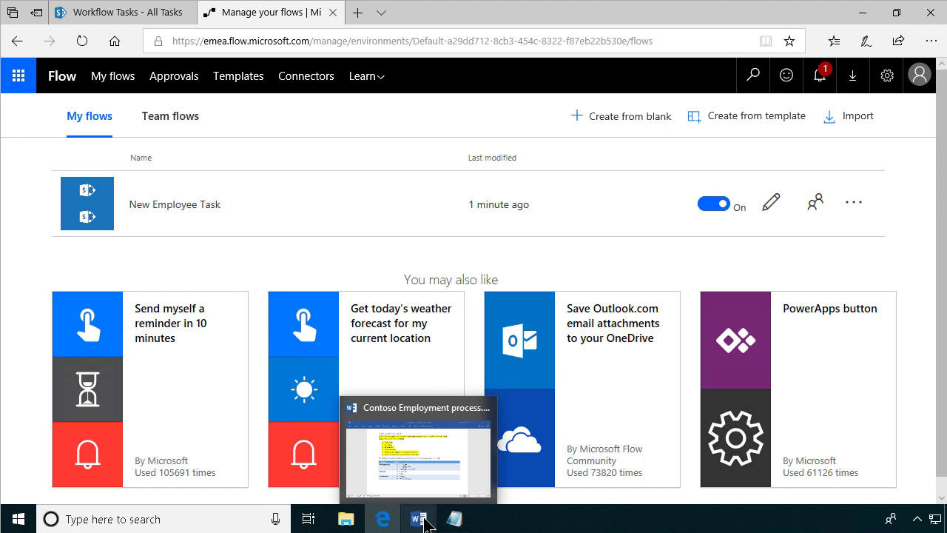
click(419, 519)
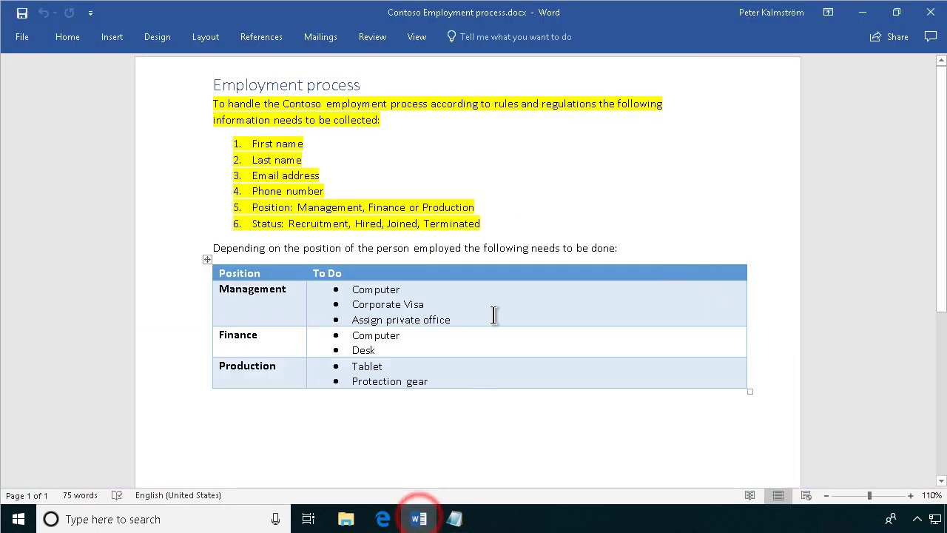